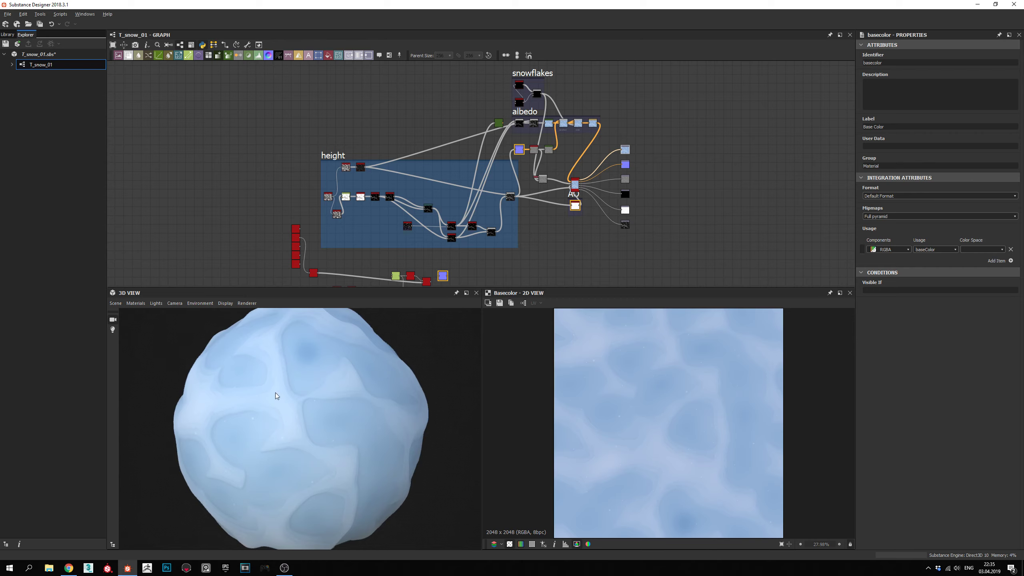
Examine the snow material on the 3D preview sphere from several angles and closer up.
mouse_move(274, 394)
mouse_down()
mouse_move(318, 399)
mouse_move(263, 398)
mouse_move(293, 399)
mouse_up()
drag(357, 404, 317, 407)
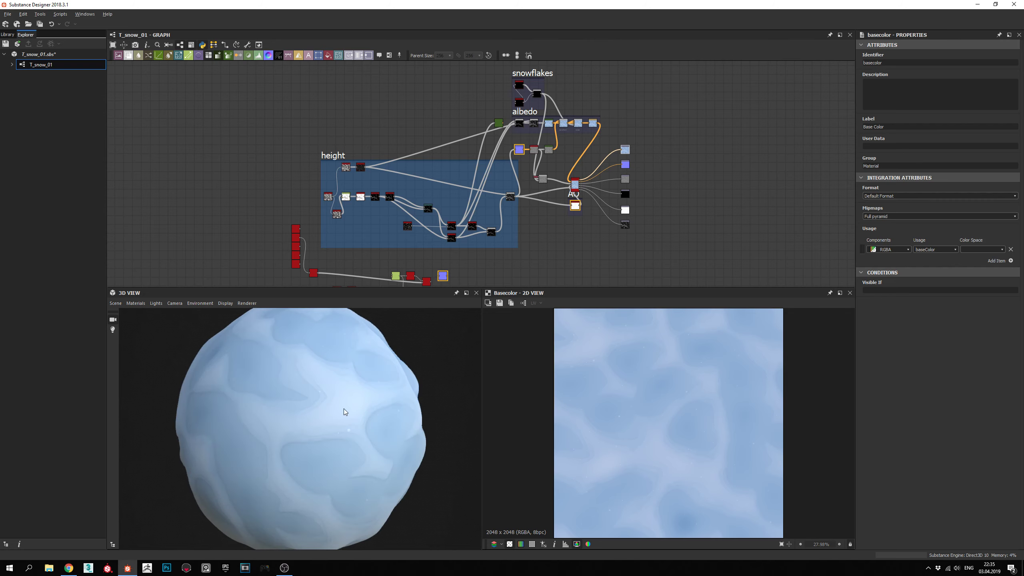
drag(345, 412, 333, 411)
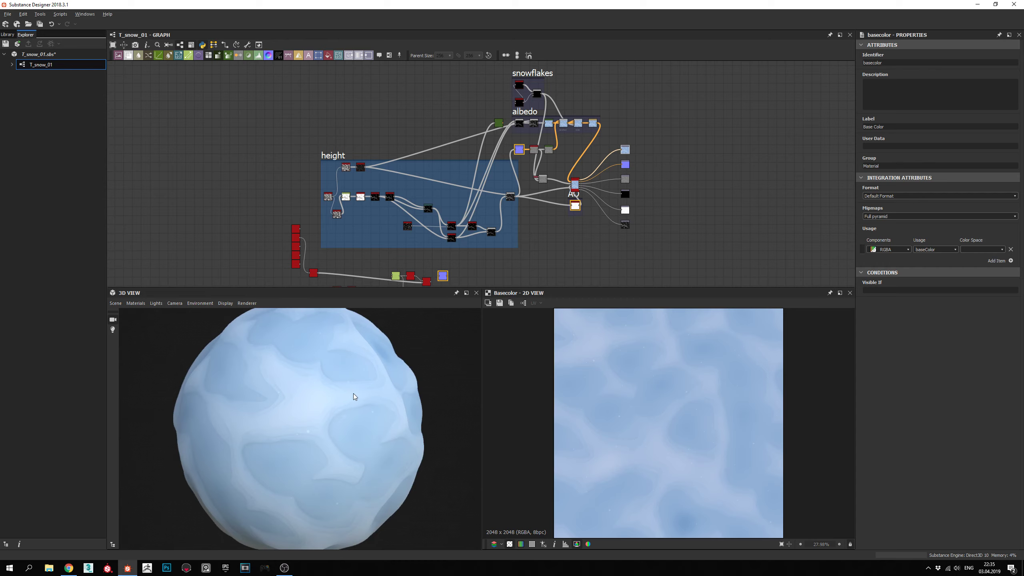
mouse_move(354, 396)
mouse_down()
mouse_move(336, 407)
mouse_move(345, 401)
mouse_up()
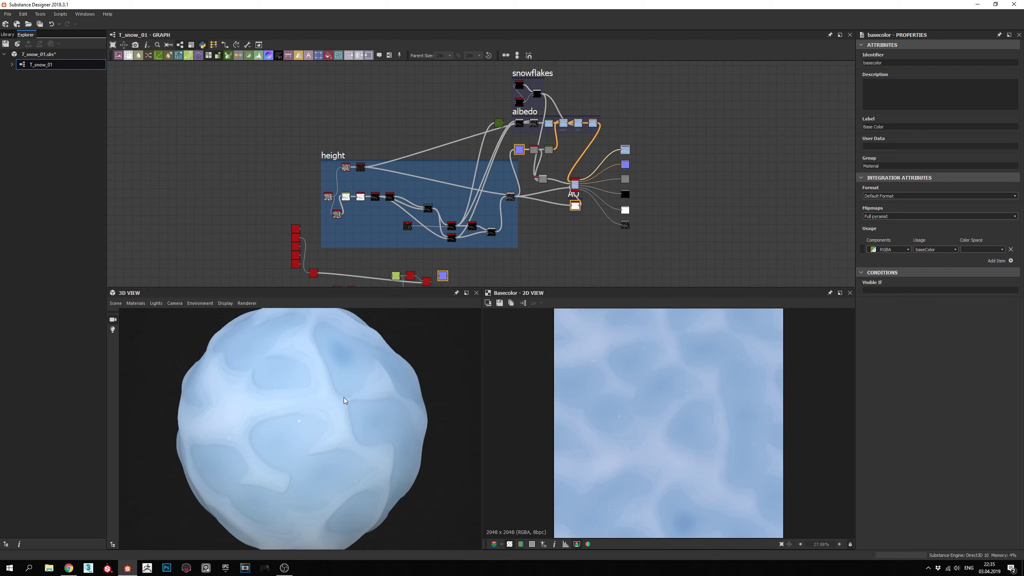
drag(314, 414, 305, 420)
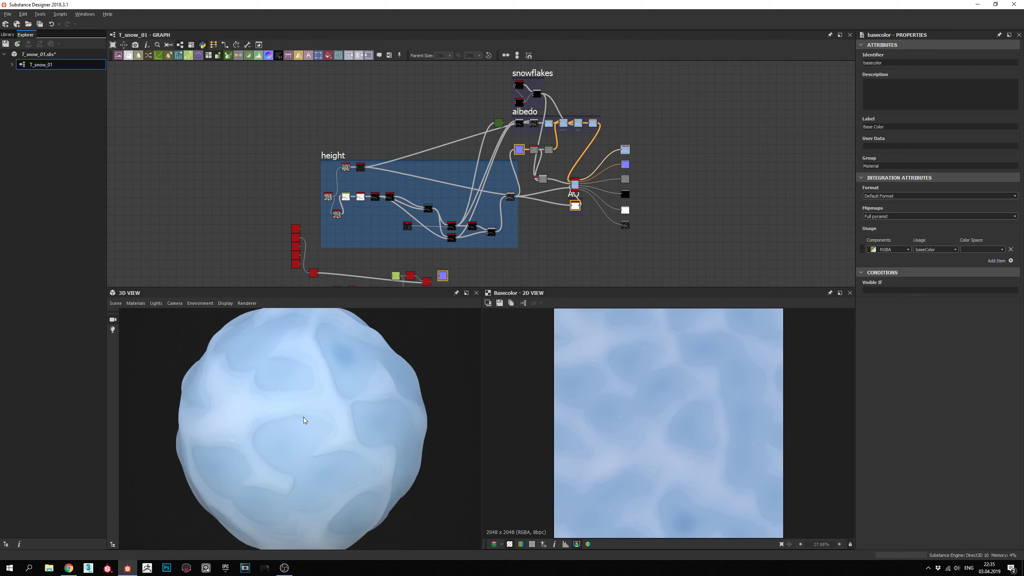
scroll(315, 421, up, 2)
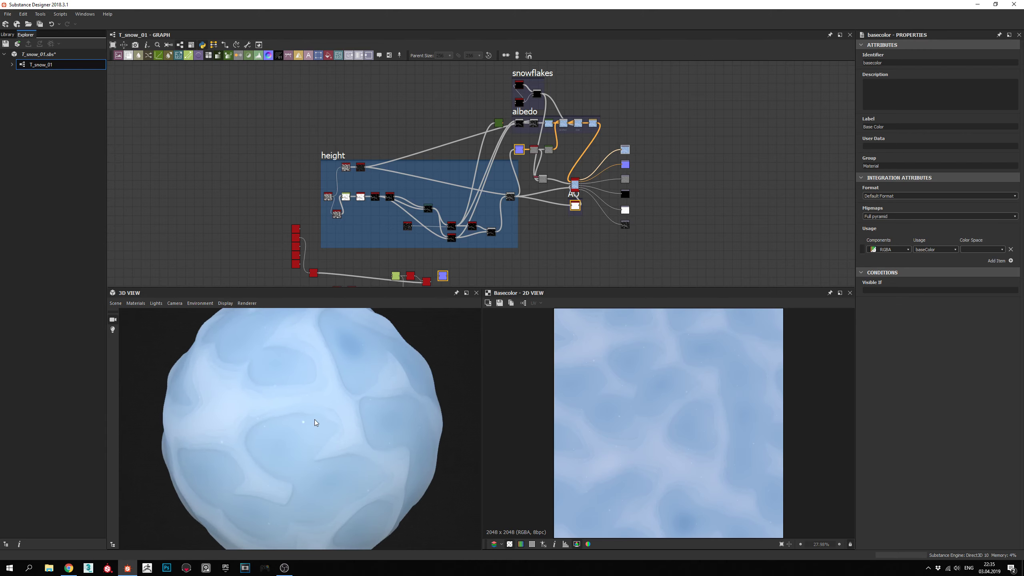
drag(378, 418, 267, 408)
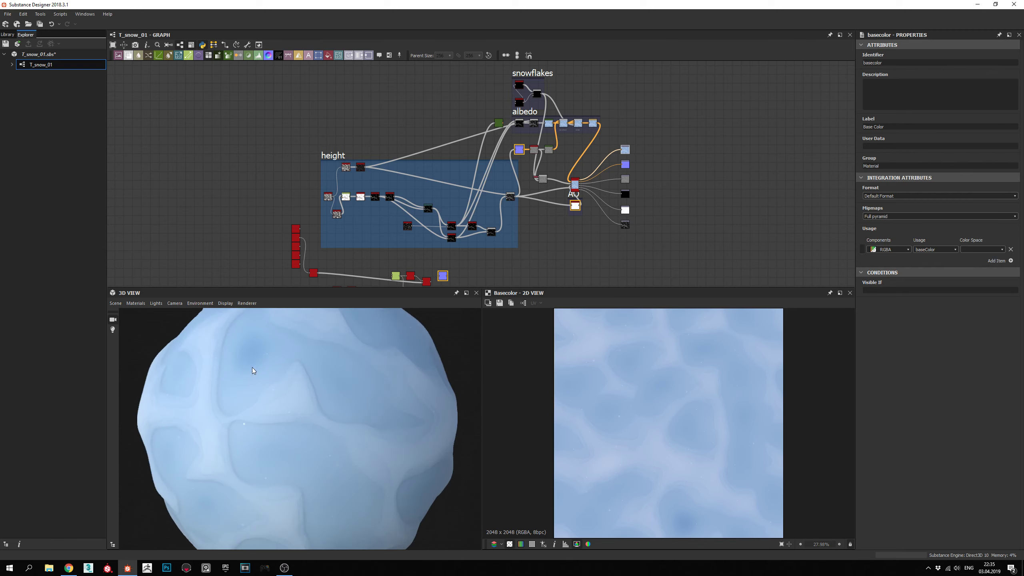
drag(255, 372, 263, 379)
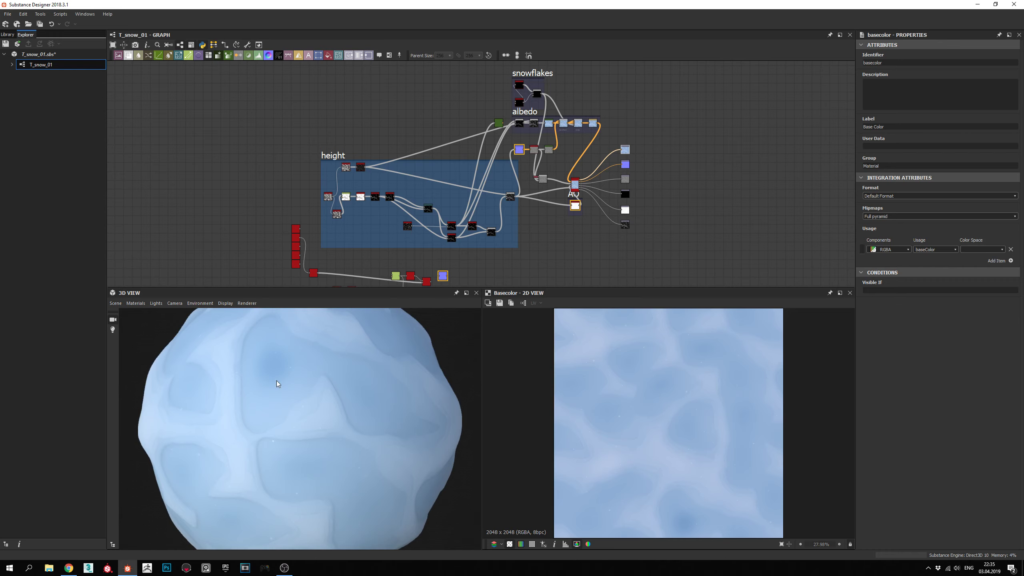
drag(322, 432, 395, 443)
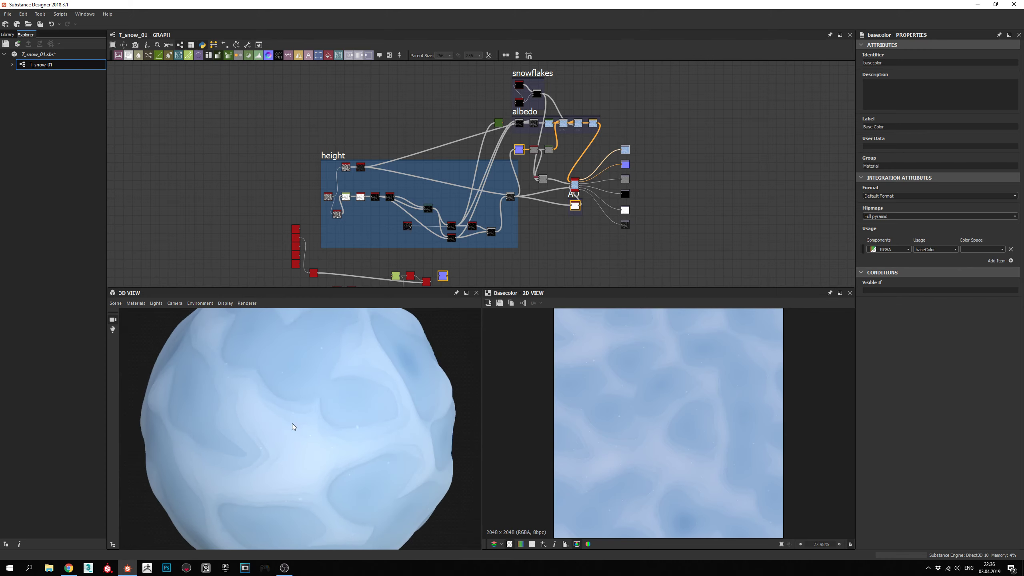
drag(370, 426, 297, 417)
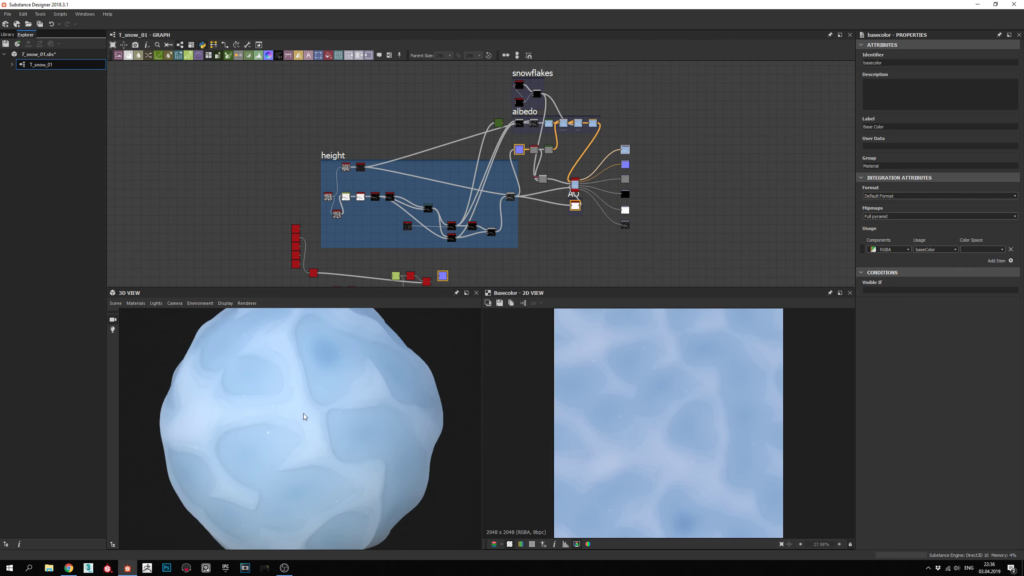
mouse_move(361, 421)
mouse_down()
mouse_move(320, 423)
mouse_move(360, 424)
mouse_up()
drag(270, 416, 281, 418)
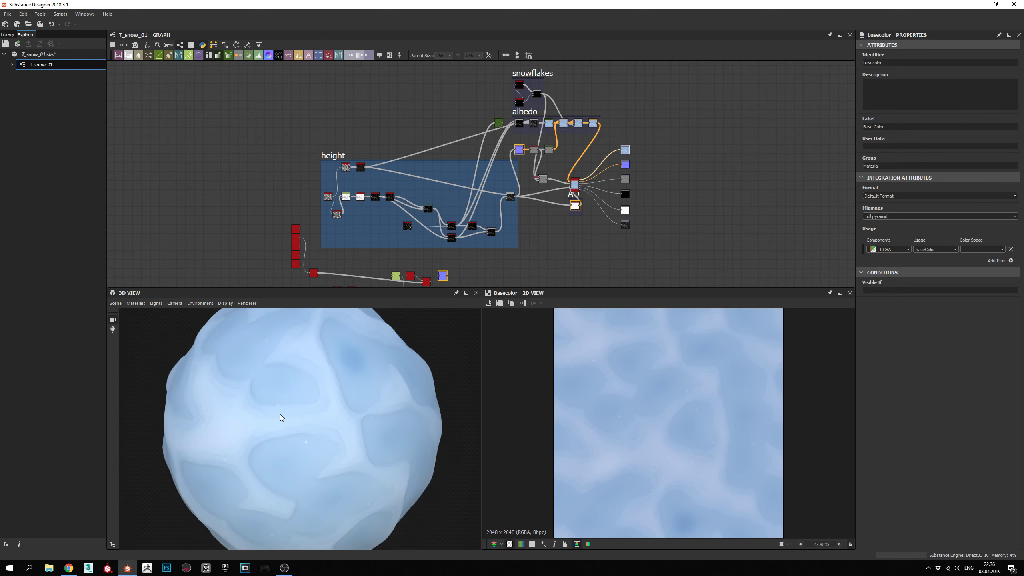
Preview the Perlin Noise, Distance and Histogram Scan nodes at the start of the height group and review their parameters.
scroll(356, 181, up, 2)
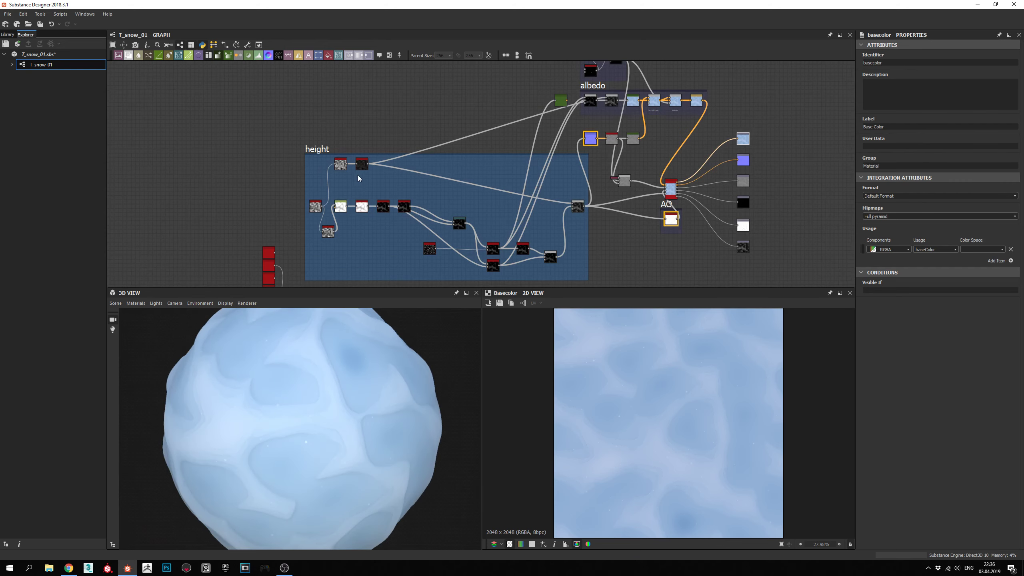
scroll(356, 194, up, 3)
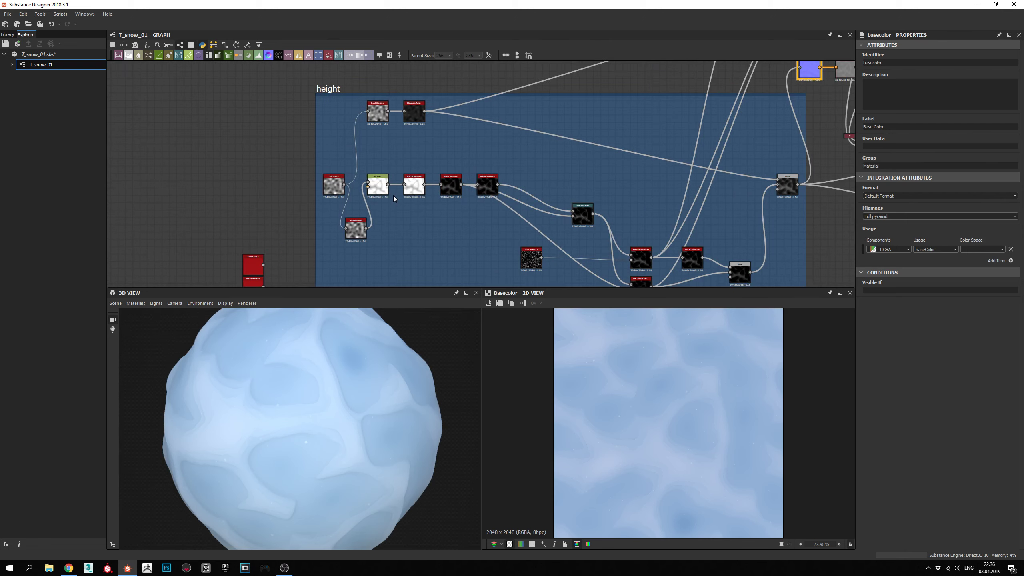
scroll(422, 196, up, 3)
scroll(431, 199, down, 1)
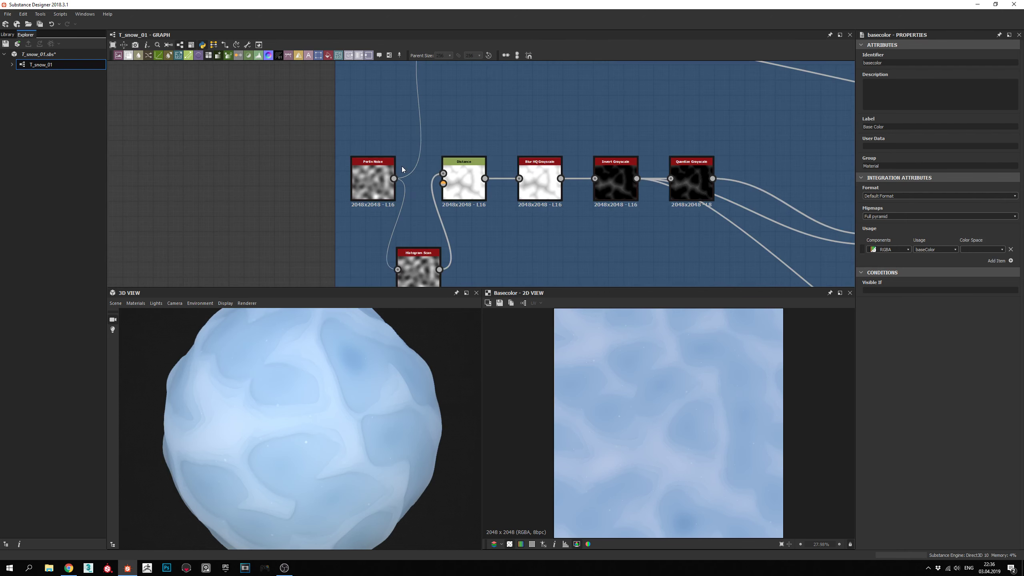
scroll(440, 204, up, 1)
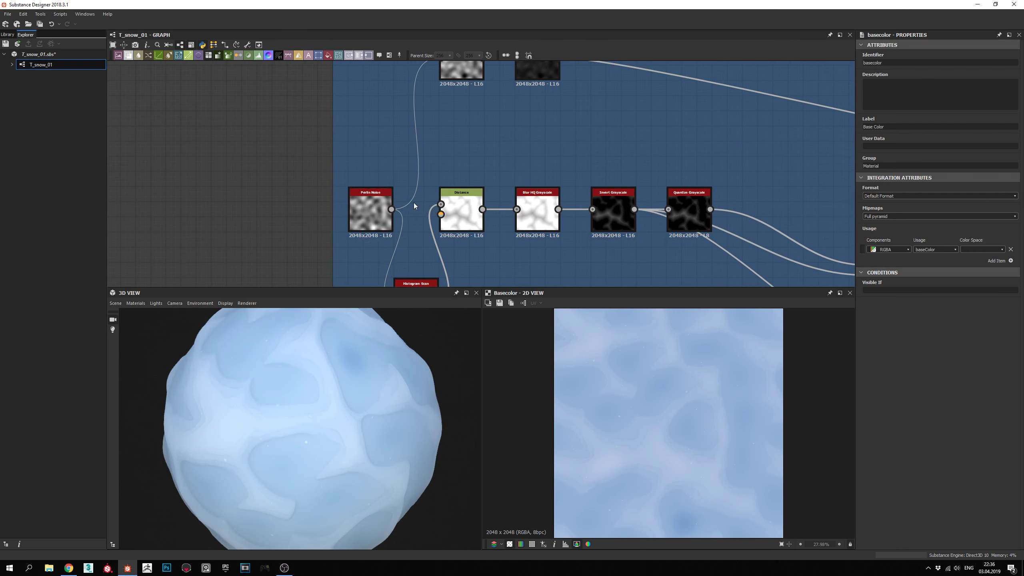
double_click(364, 208)
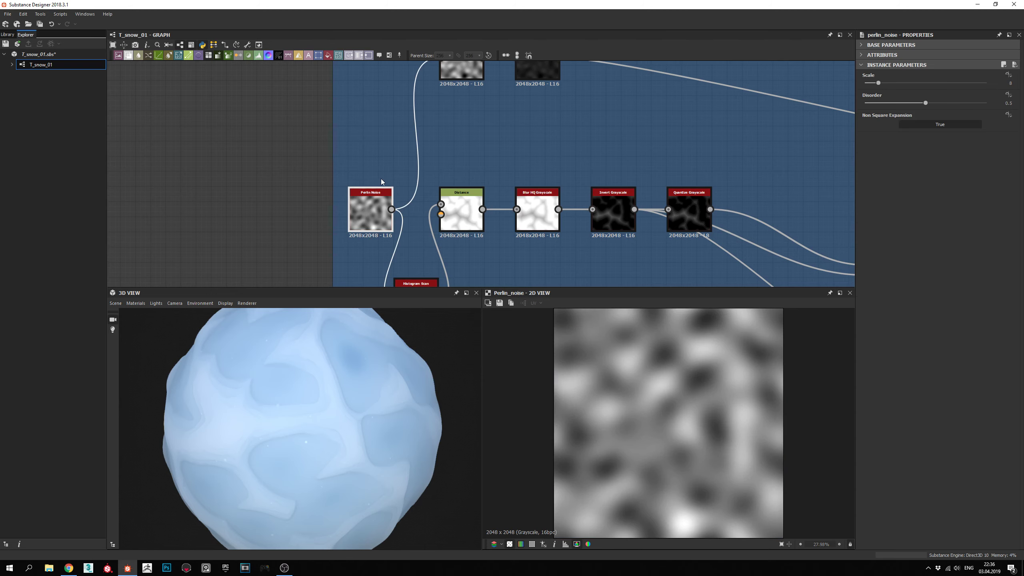
middle_drag(461, 198, 444, 130)
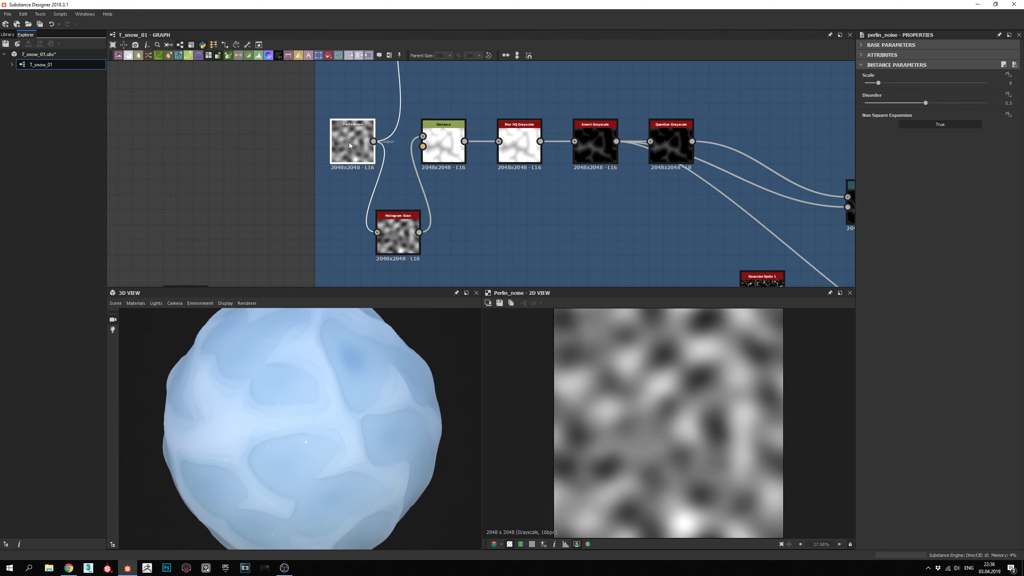
double_click(445, 149)
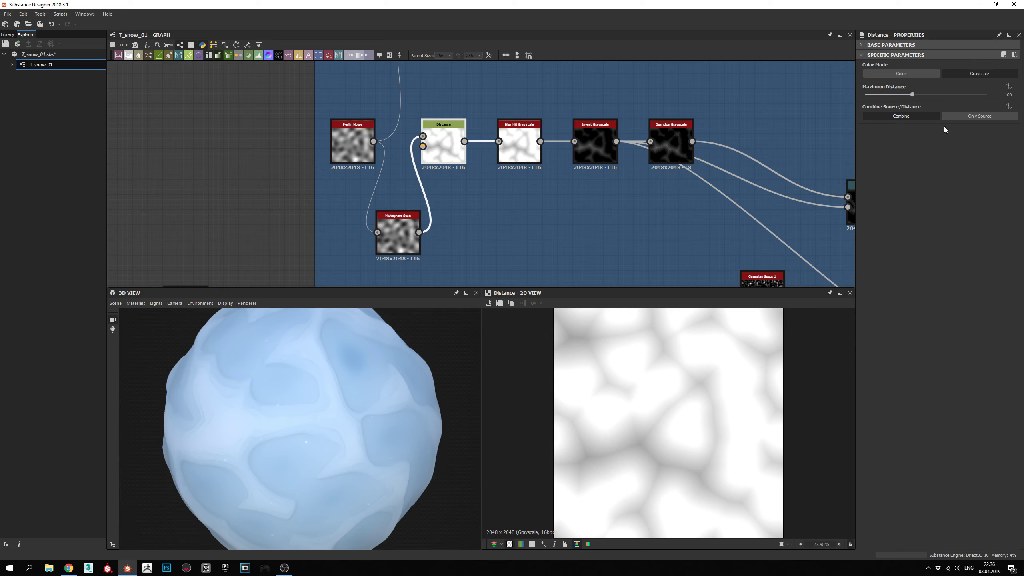
scroll(413, 144, up, 2)
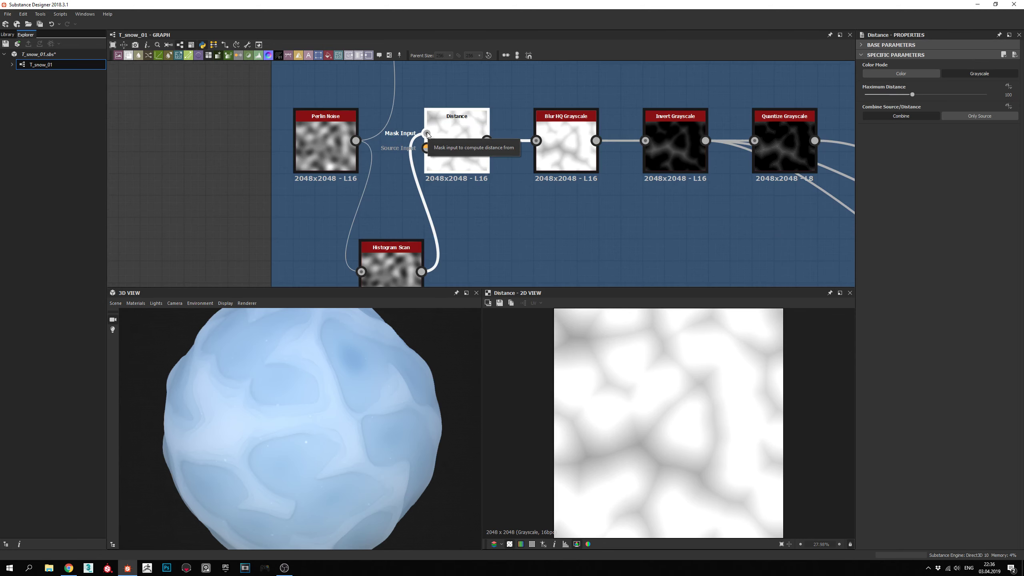
double_click(391, 264)
middle_drag(391, 205, 388, 183)
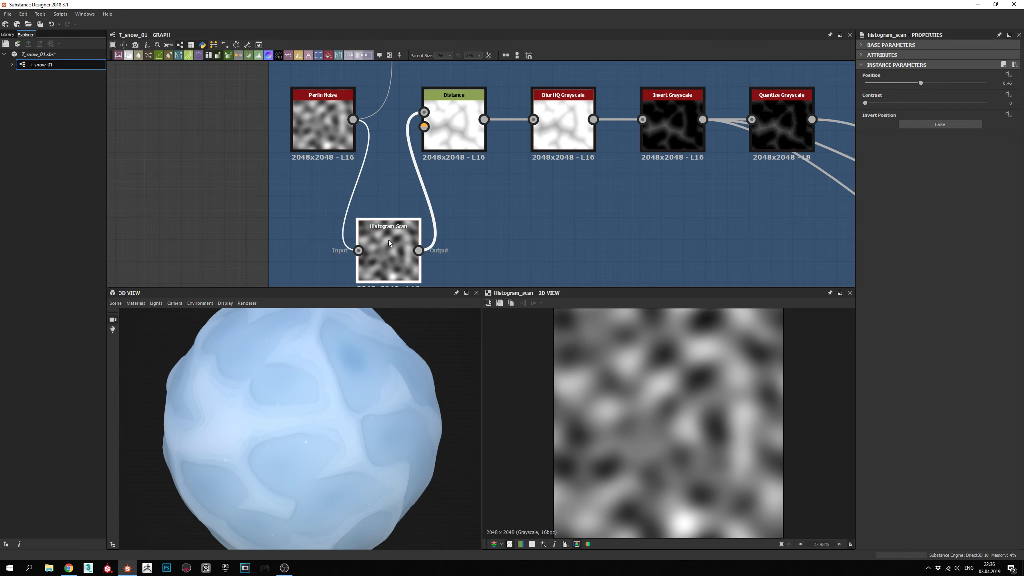
middle_drag(459, 132, 417, 158)
double_click(416, 158)
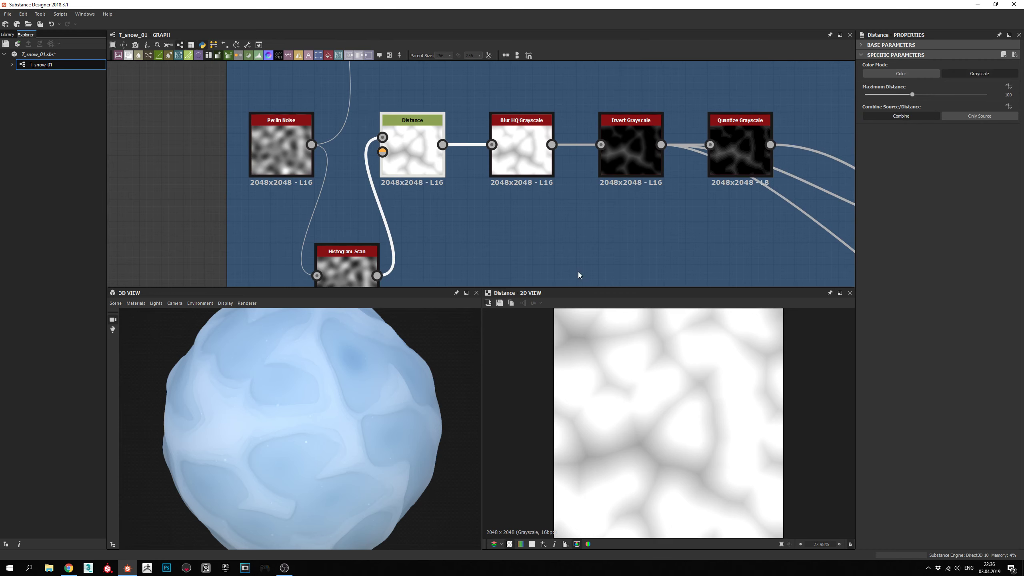
Add a Normal node below the Blur HQ Grayscale node and connect the Distance node's output to its input.
middle_drag(482, 203, 487, 145)
click(526, 219)
key(space)
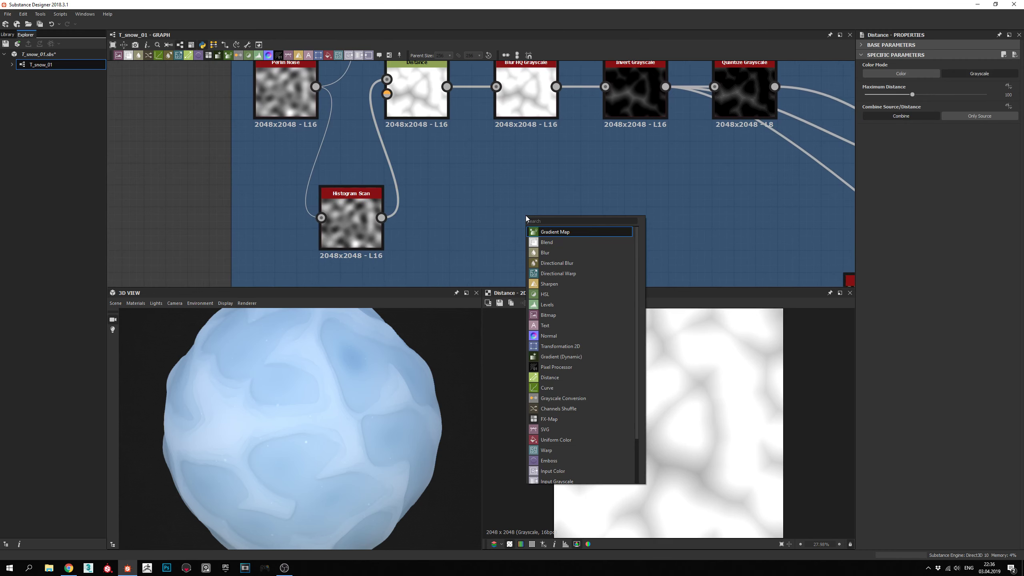
text(normal)
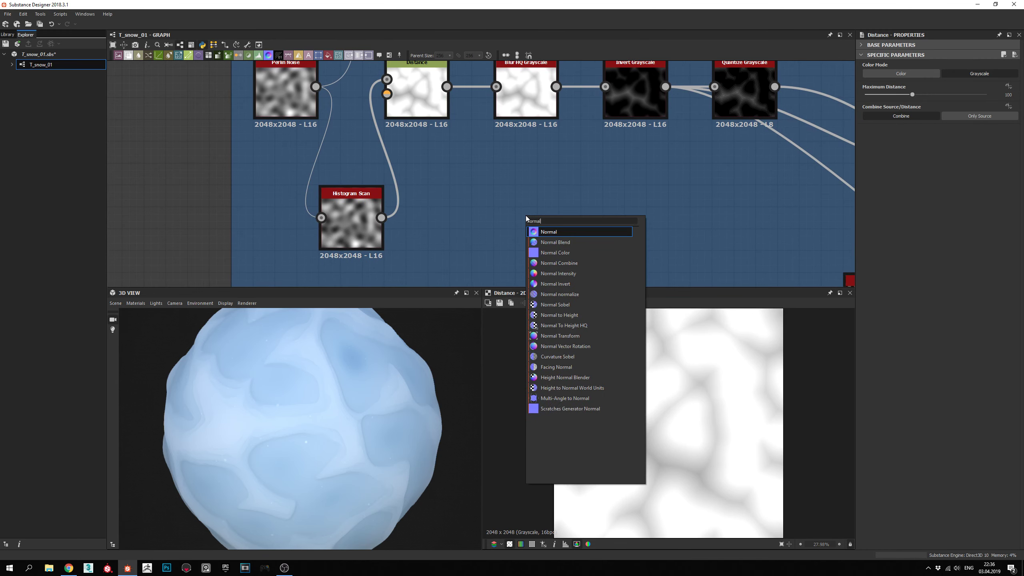
key(Down)
key(Up)
key(Return)
drag(496, 218, 446, 86)
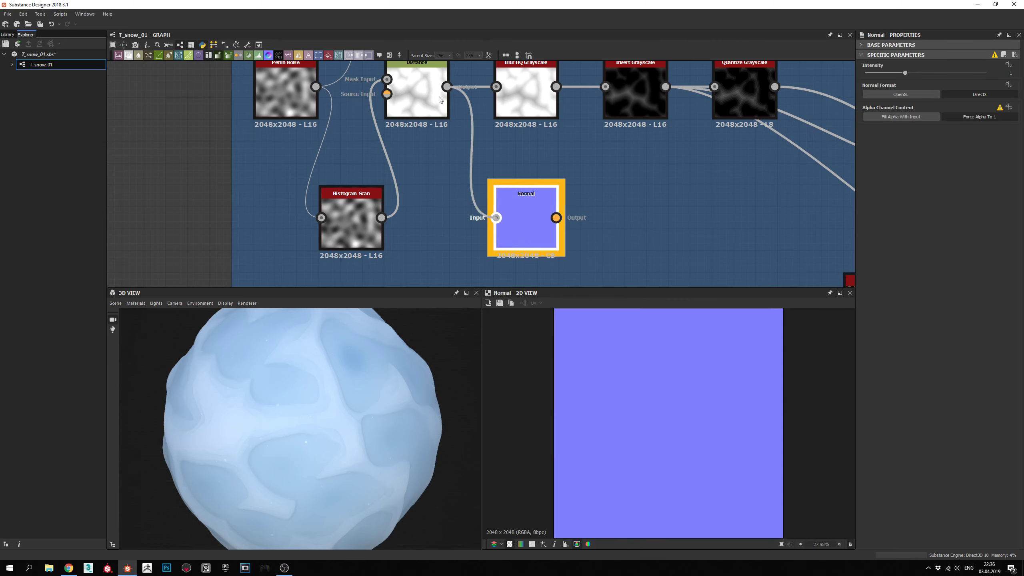
Set the Normal node's format to OpenGL and its intensity to 10, and inspect the resulting normal map.
click(921, 93)
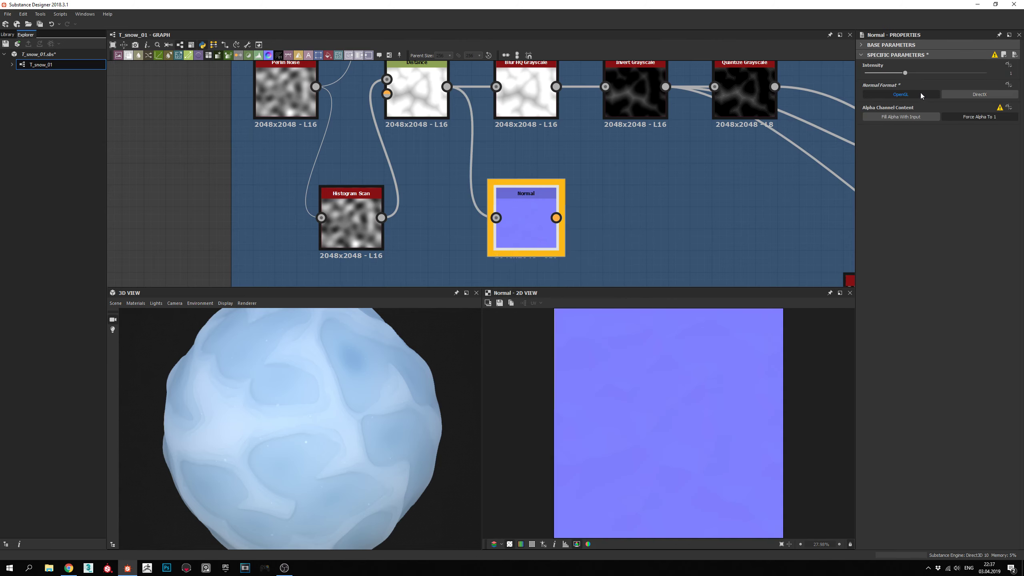
click(1009, 73)
text(10)
key(Return)
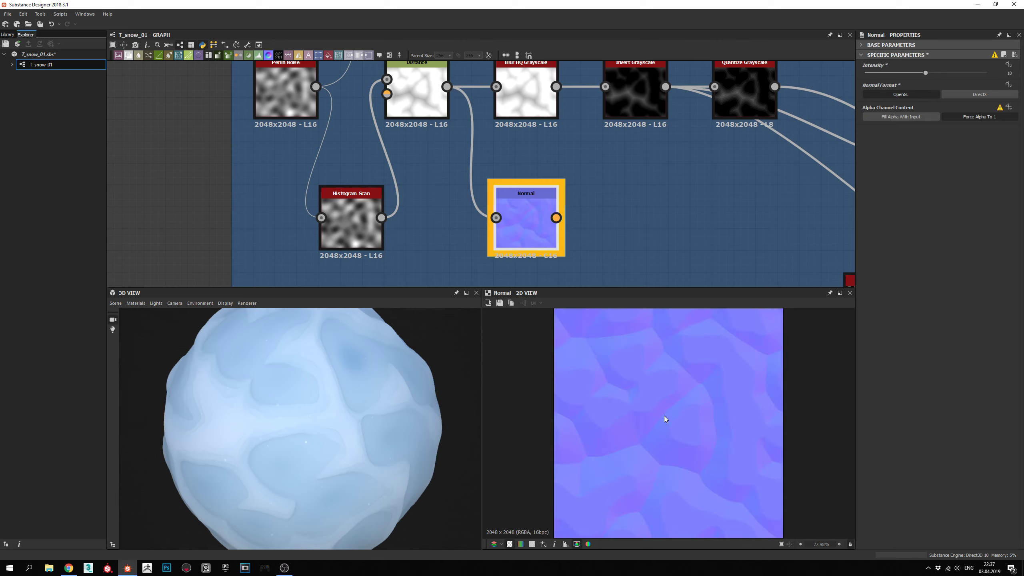
scroll(649, 424, up, 2)
scroll(655, 422, down, 3)
scroll(686, 412, up, 2)
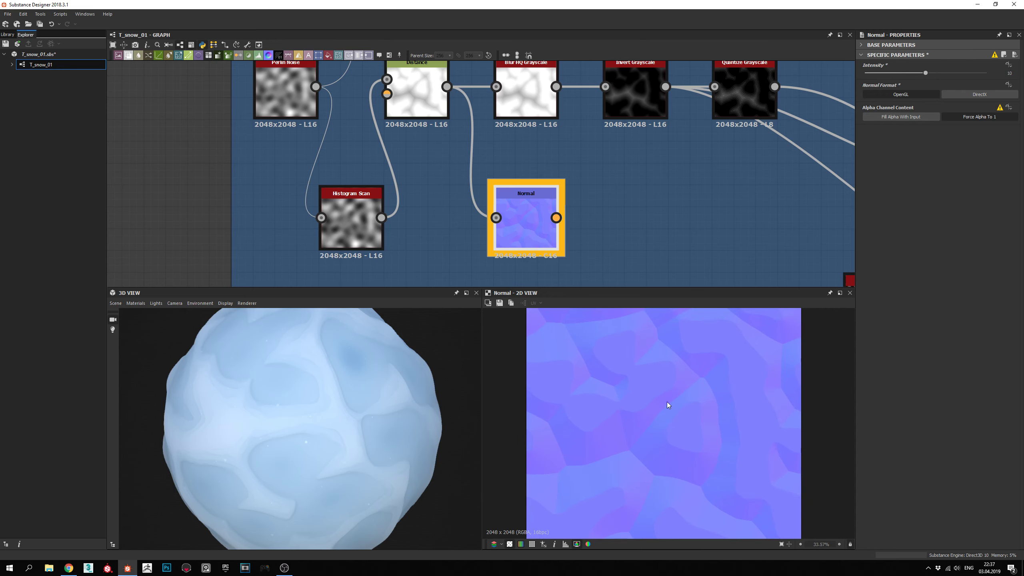
Preview the Blur HQ Grayscale node, then feed its output into the Normal node and view the blurred normals.
middle_drag(591, 189, 584, 227)
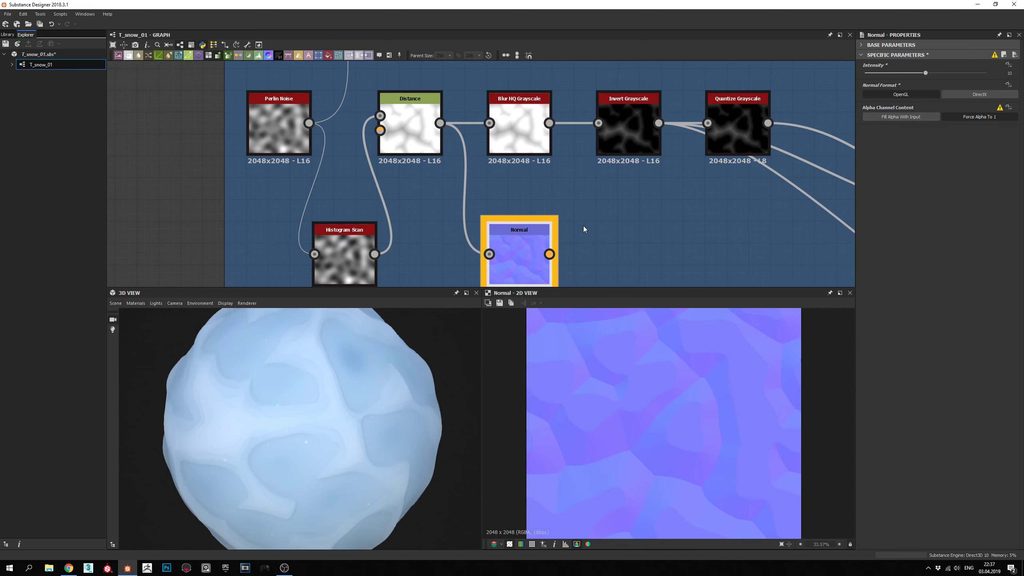
double_click(523, 132)
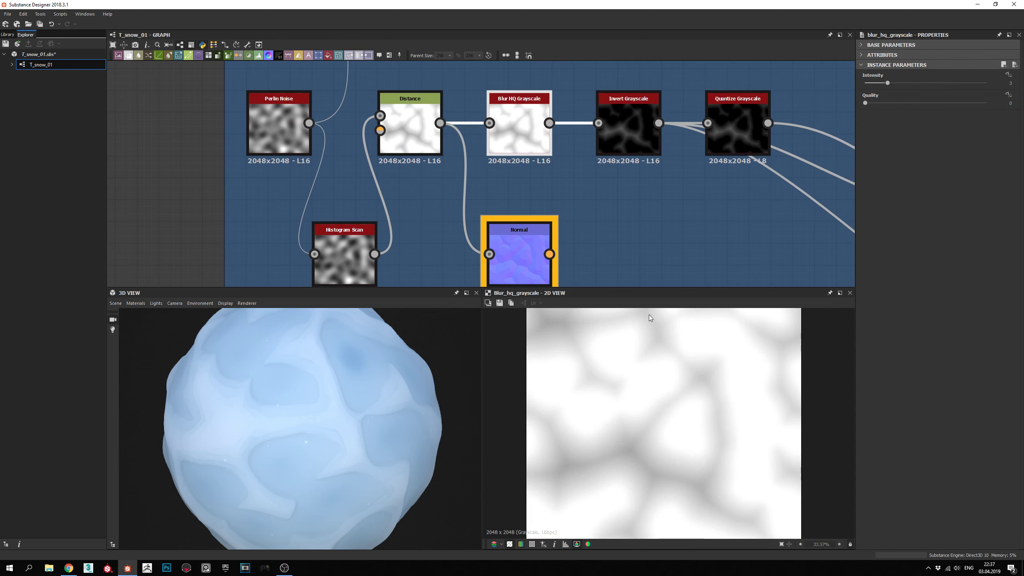
middle_drag(592, 215, 546, 190)
drag(503, 97, 457, 205)
double_click(459, 205)
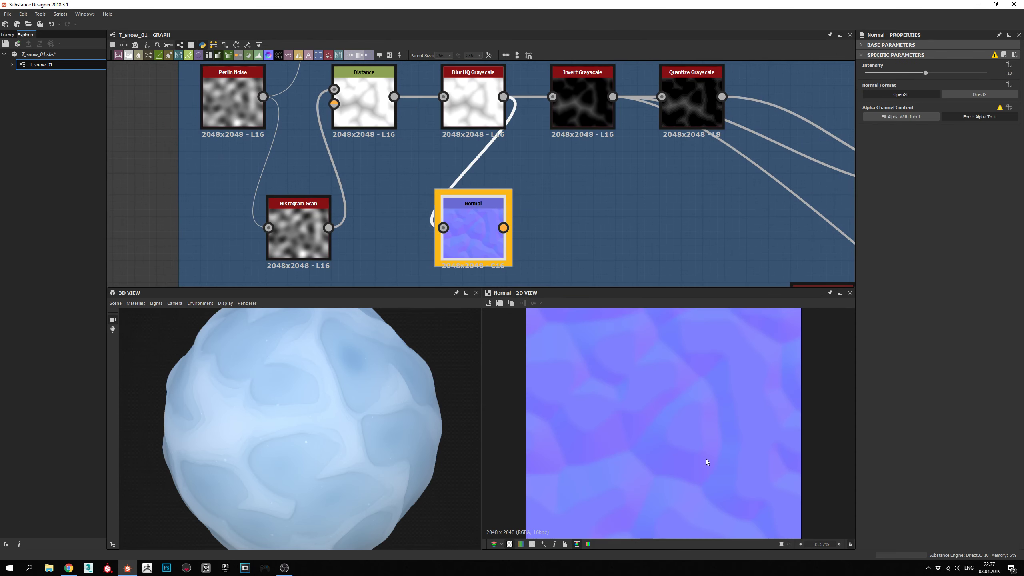
middle_drag(505, 138, 467, 154)
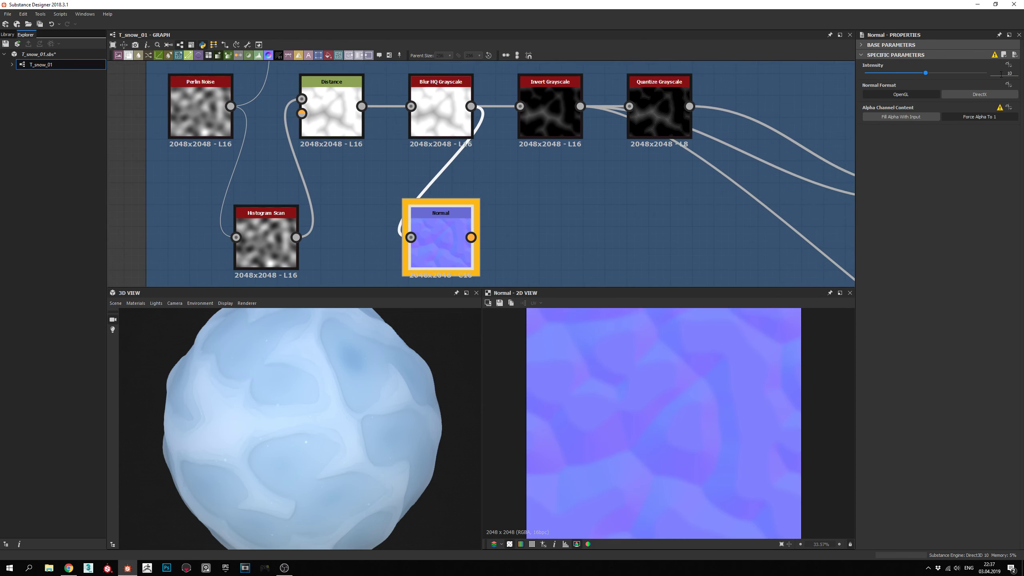
Preview the Invert Grayscale node, connect its output to the Normal node placed below Quantize Grayscale, and inspect the normal map.
middle_drag(522, 201, 521, 221)
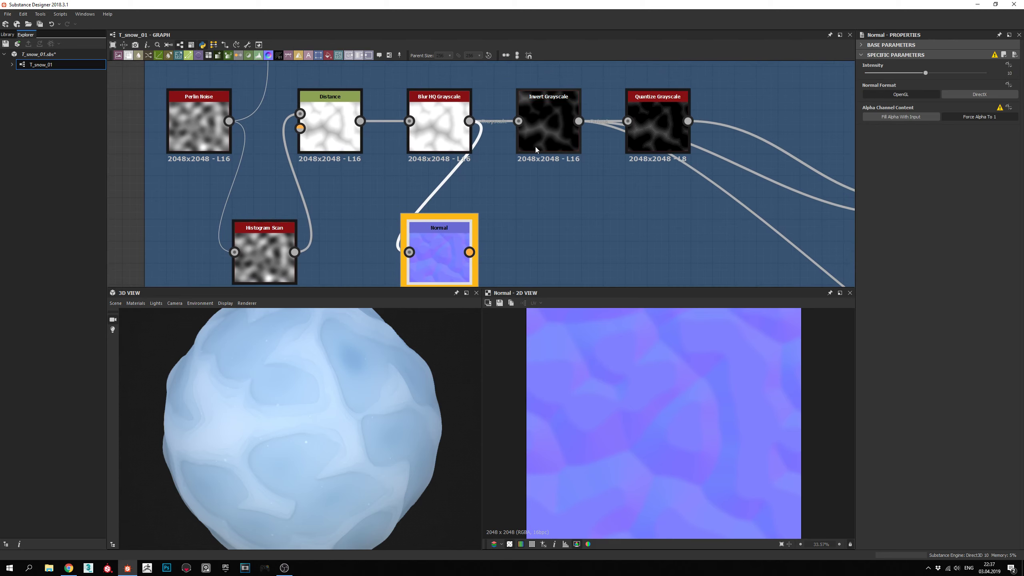
click(553, 125)
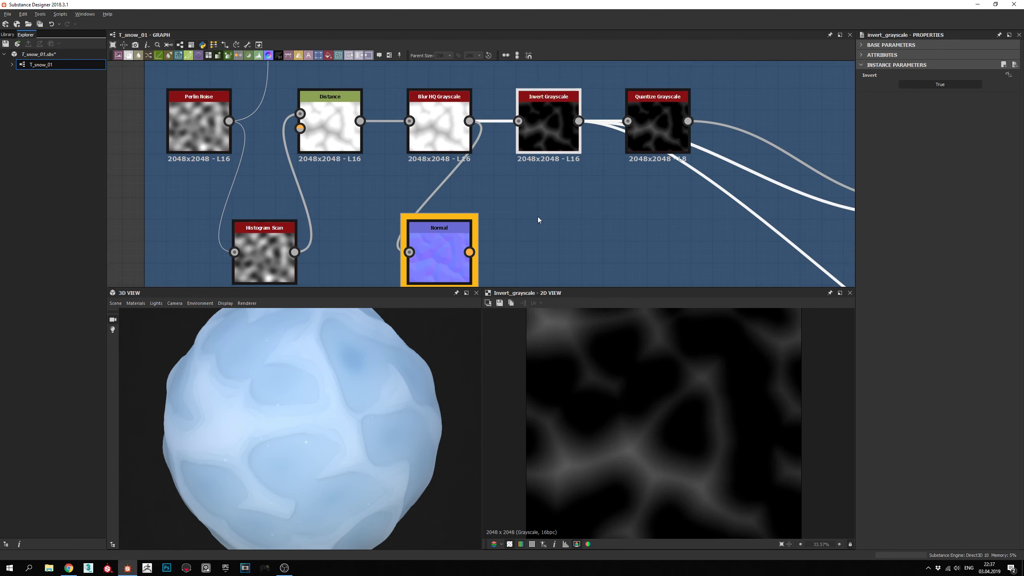
drag(578, 121, 663, 239)
double_click(441, 252)
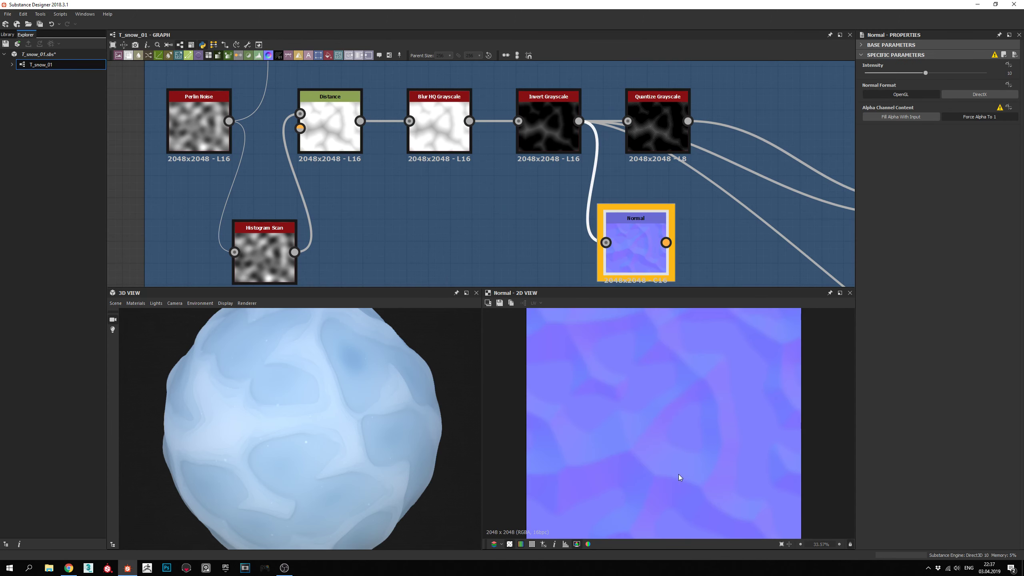
scroll(657, 400, down, 3)
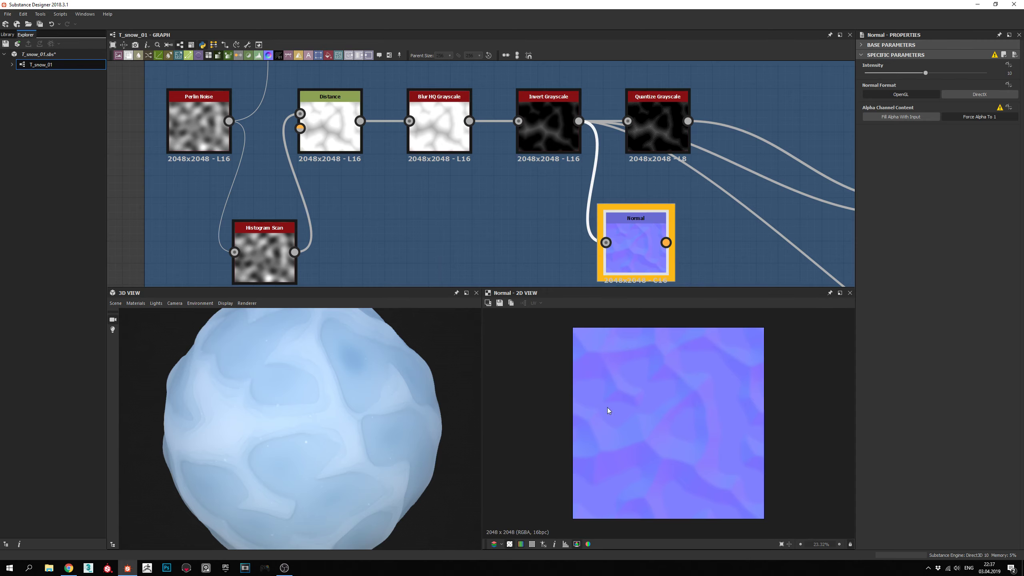
scroll(641, 450, up, 1)
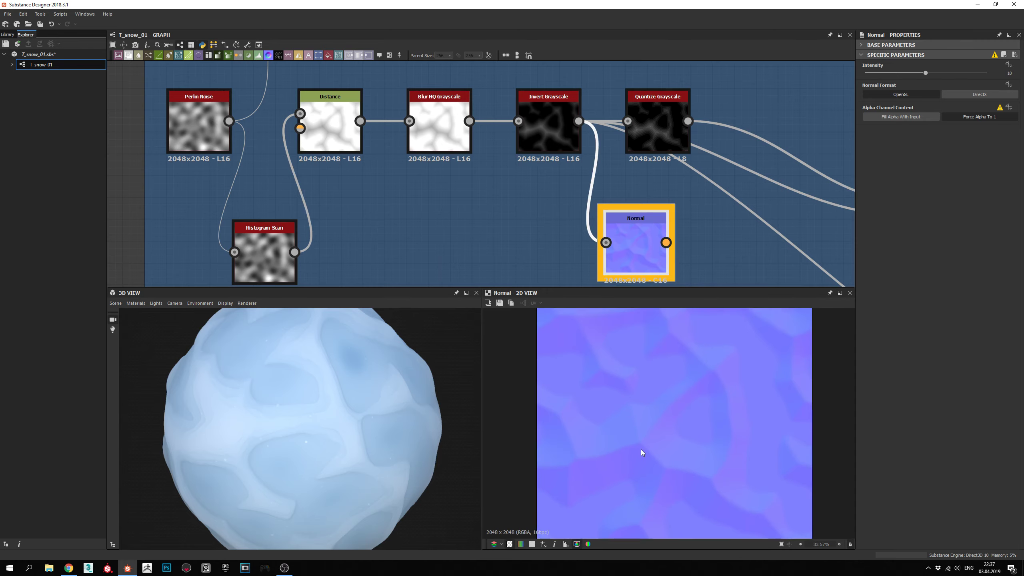
Feed the Perlin Noise output into the Normal node to compare its normals, and reconnect the Invert Grayscale output.
middle_drag(514, 225, 466, 210)
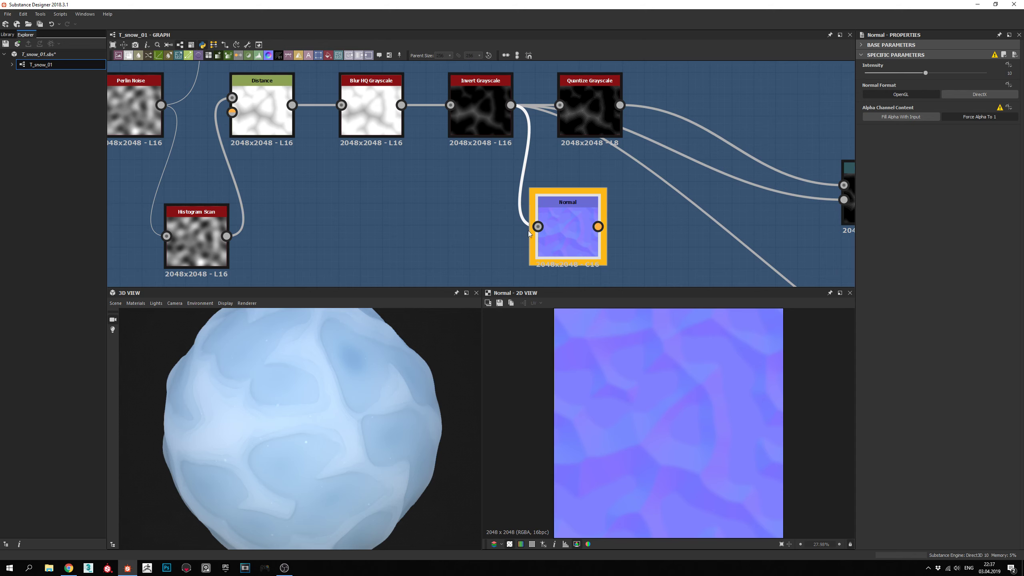
middle_drag(400, 185, 576, 197)
click(313, 118)
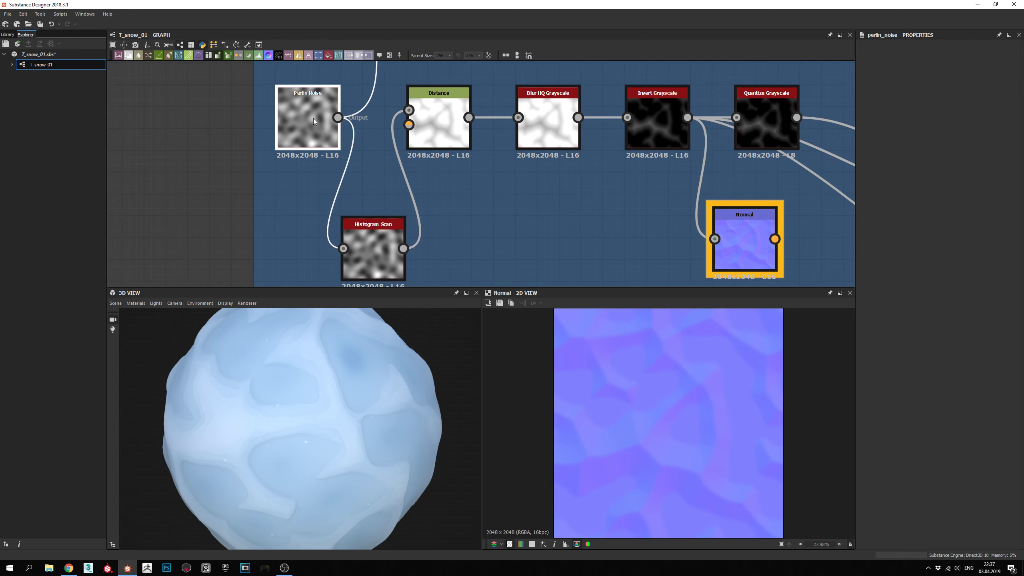
drag(715, 238, 338, 117)
double_click(749, 246)
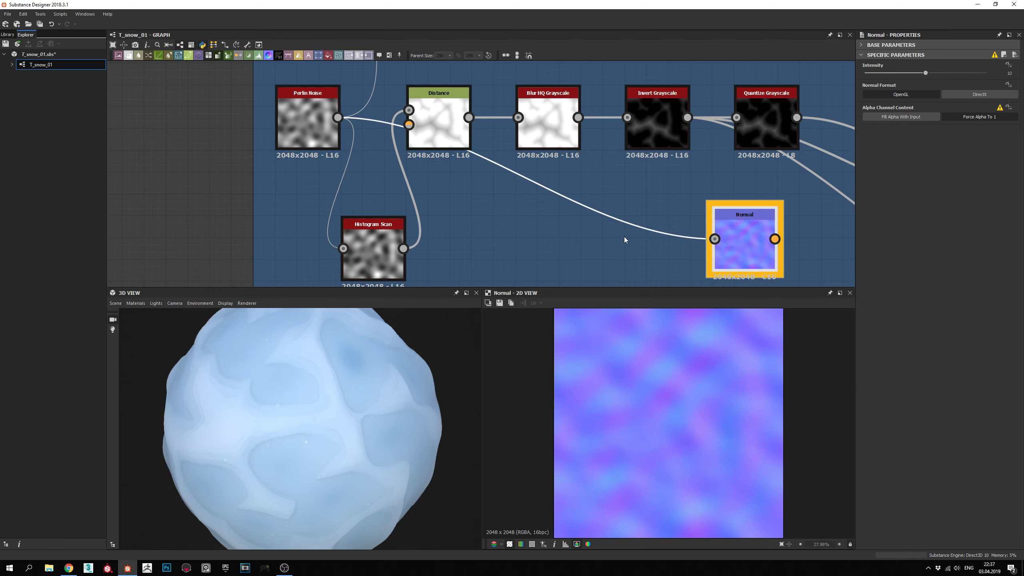
drag(687, 117, 715, 239)
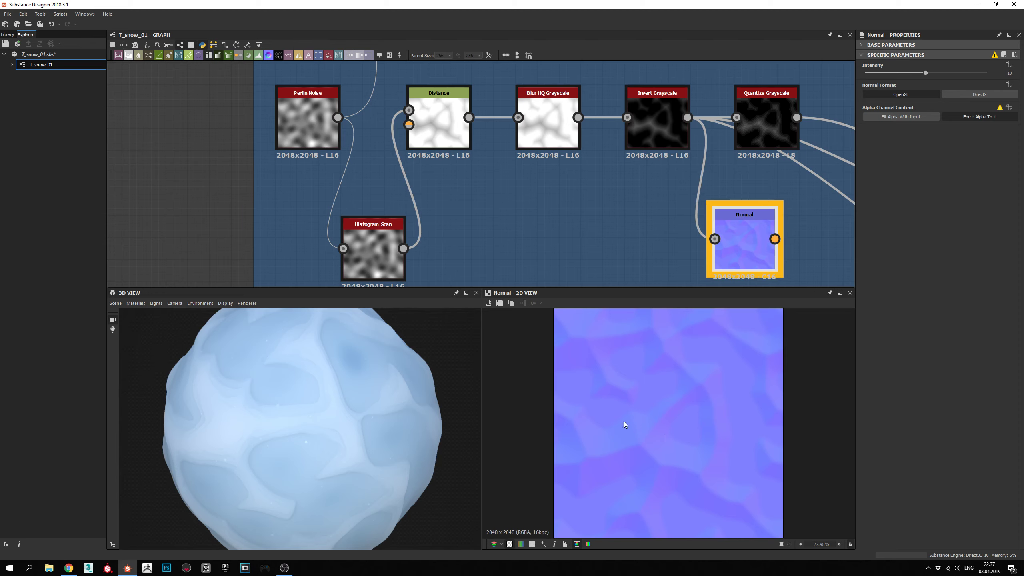
Examine the layered snow surface on the 3D preview sphere from several angles and up close.
middle_drag(655, 173, 477, 136)
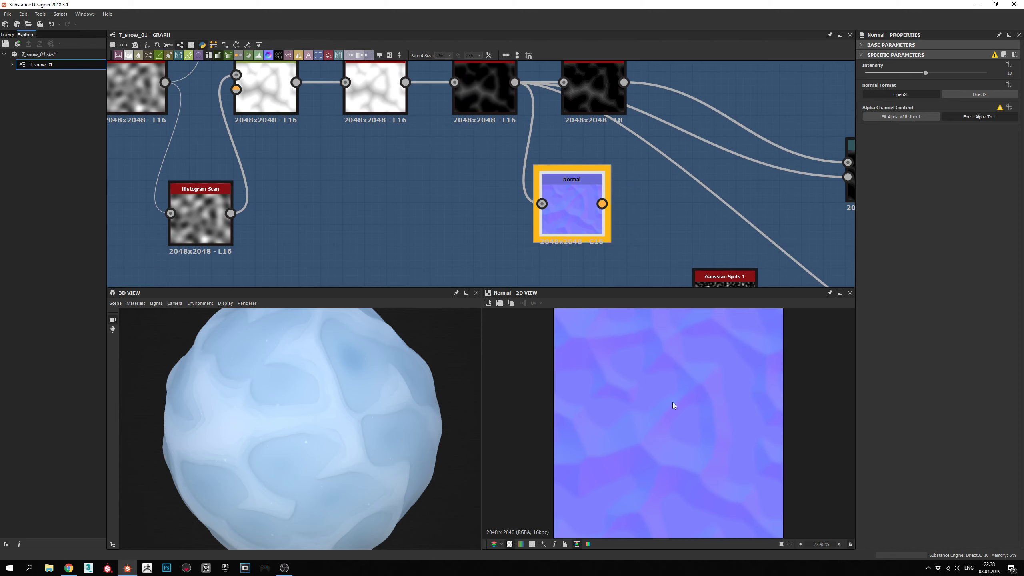
middle_drag(581, 133, 475, 184)
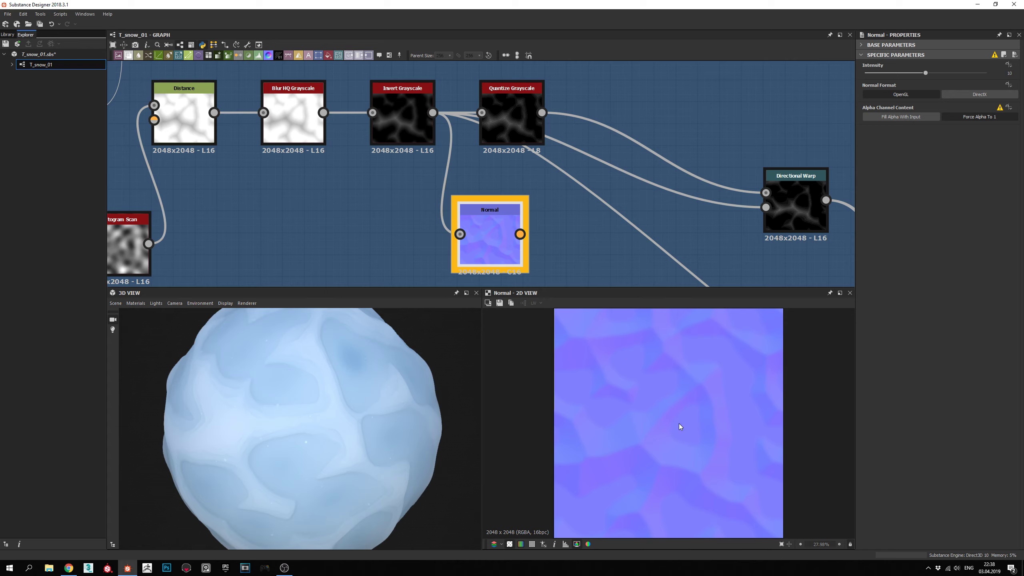
middle_drag(556, 176, 555, 173)
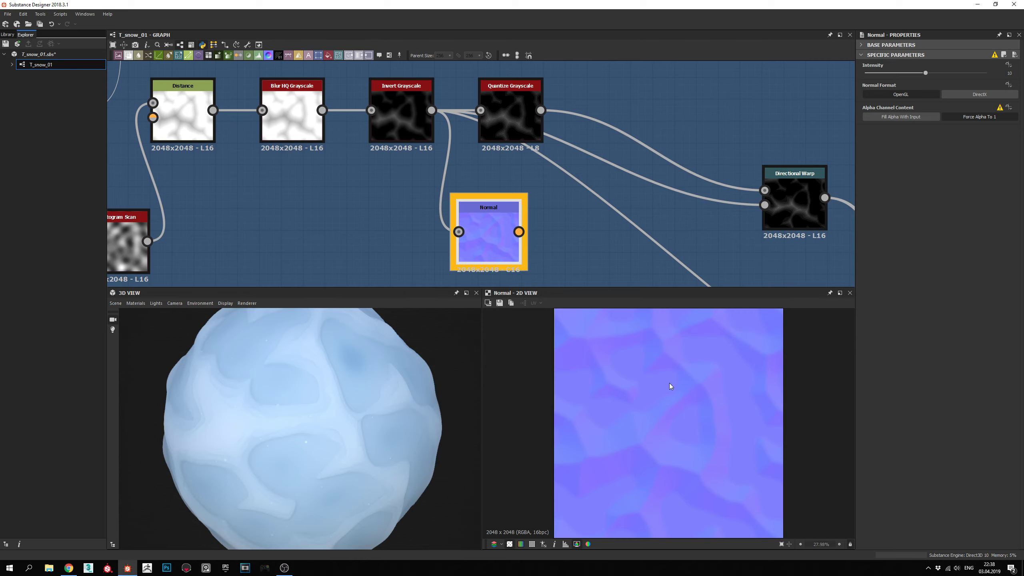
mouse_move(367, 413)
mouse_down()
mouse_move(433, 399)
mouse_move(361, 399)
mouse_up()
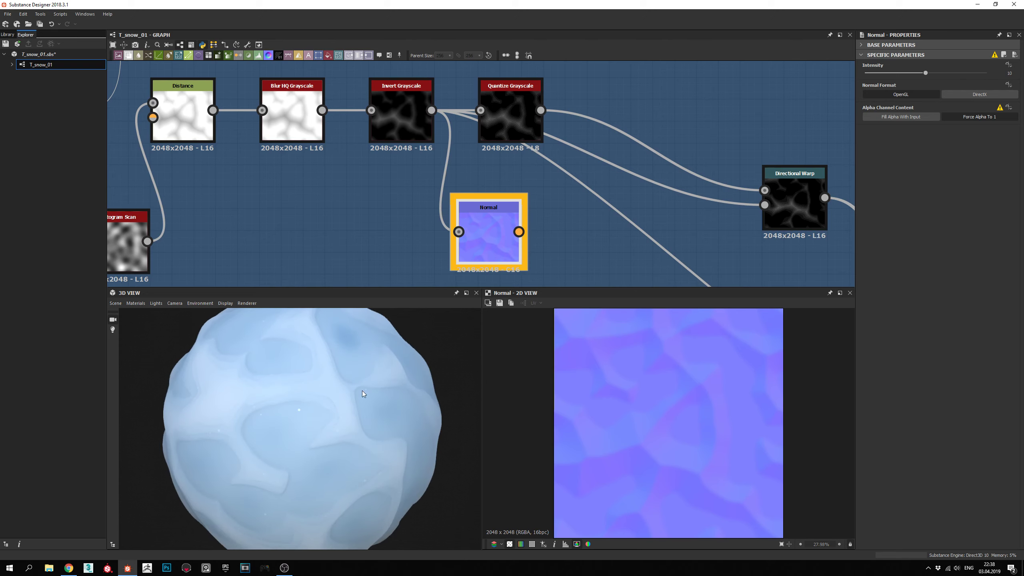
drag(308, 403, 330, 421)
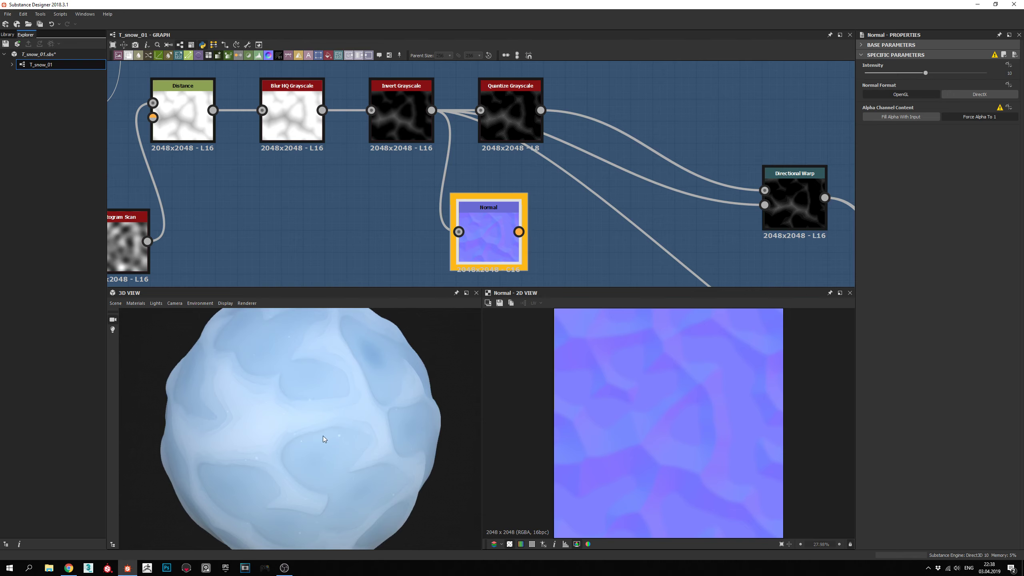
mouse_move(311, 440)
mouse_down()
mouse_move(325, 449)
mouse_move(315, 443)
mouse_move(341, 432)
mouse_move(309, 426)
mouse_up()
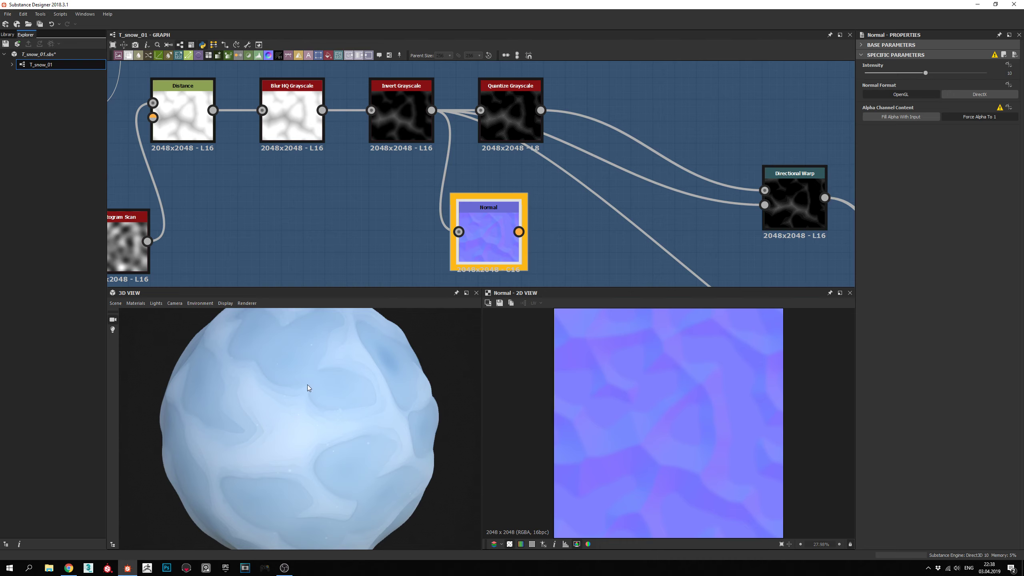
drag(279, 400, 338, 405)
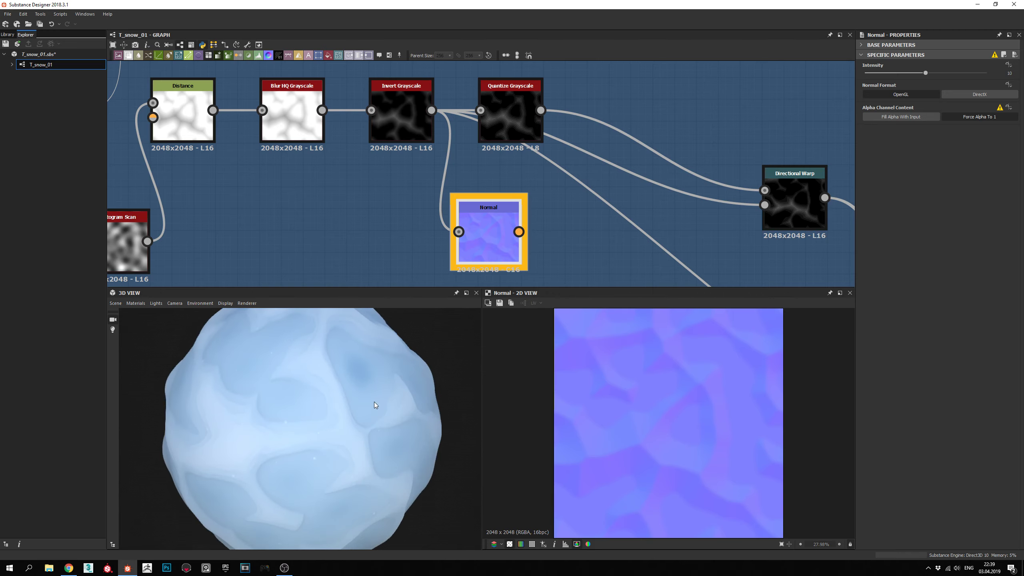
mouse_move(373, 406)
mouse_down()
mouse_move(328, 422)
mouse_move(346, 410)
mouse_move(391, 431)
mouse_move(341, 405)
mouse_move(323, 420)
mouse_move(282, 417)
mouse_move(284, 402)
mouse_move(366, 399)
mouse_up()
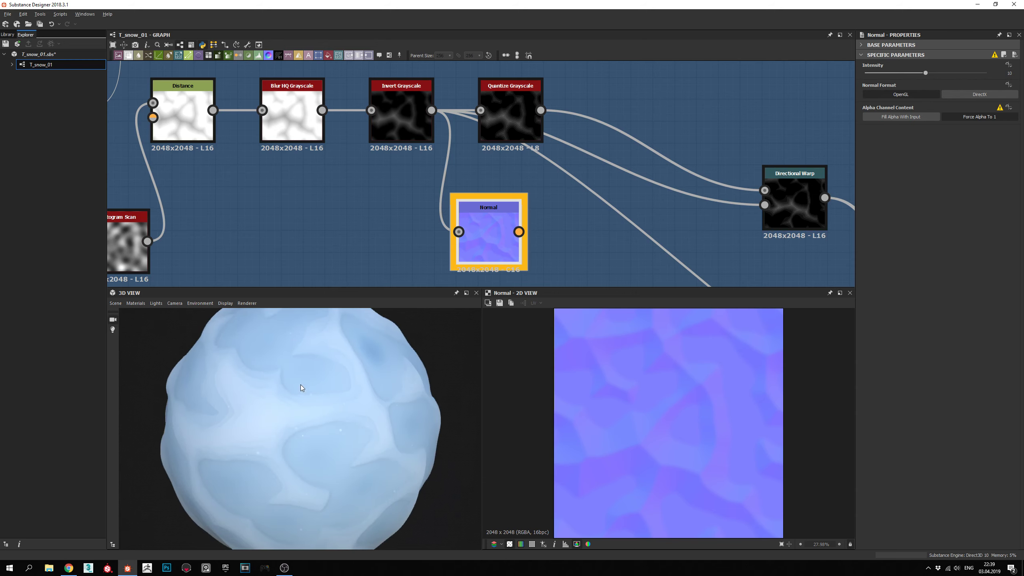
drag(302, 388, 316, 418)
drag(323, 366, 294, 419)
right_drag(294, 420, 270, 286)
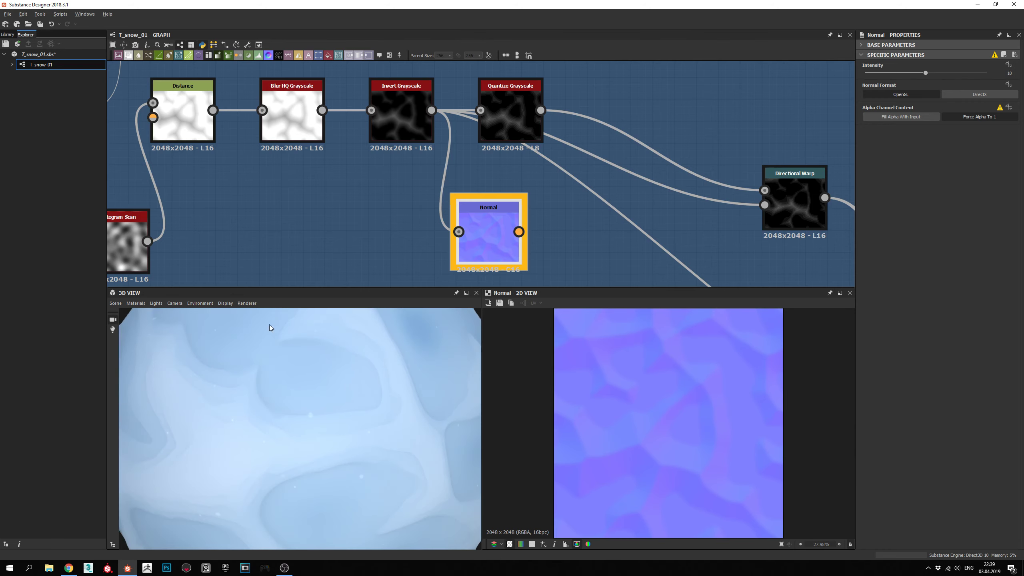
drag(198, 394, 227, 417)
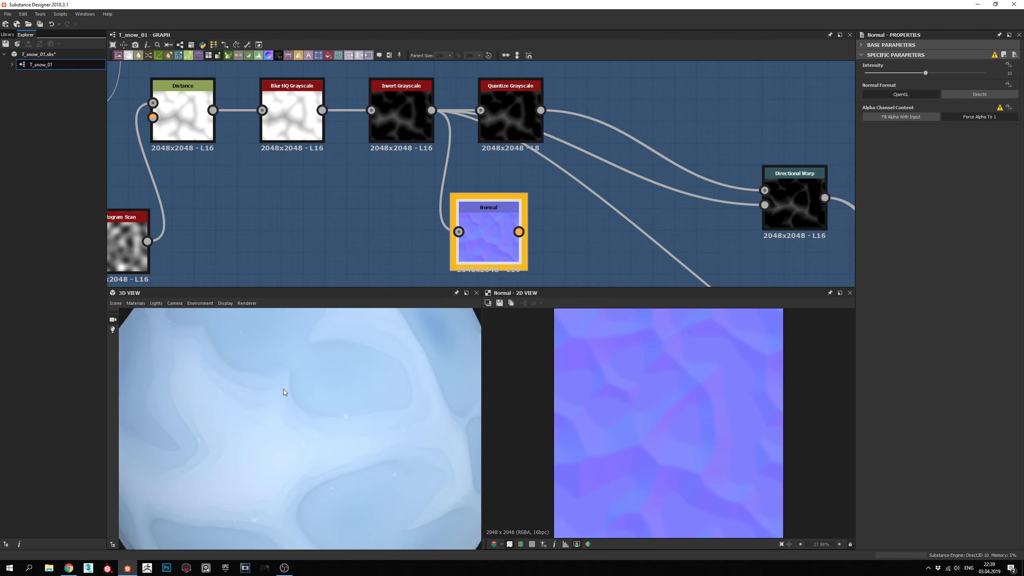
drag(283, 389, 290, 412)
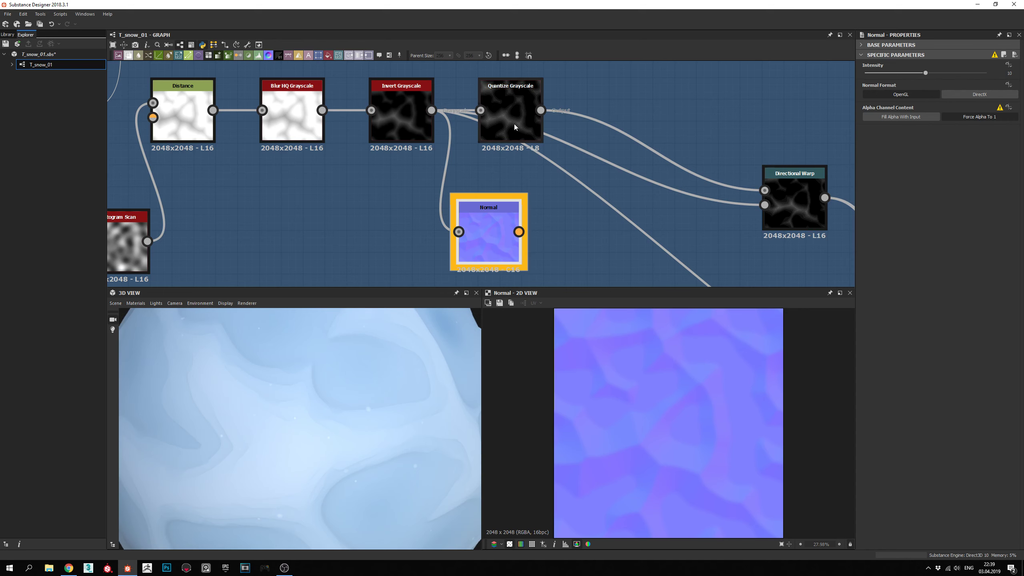
Preview the Quantize Grayscale node and compare its stepped output with the Invert Grayscale result.
middle_drag(510, 111, 504, 156)
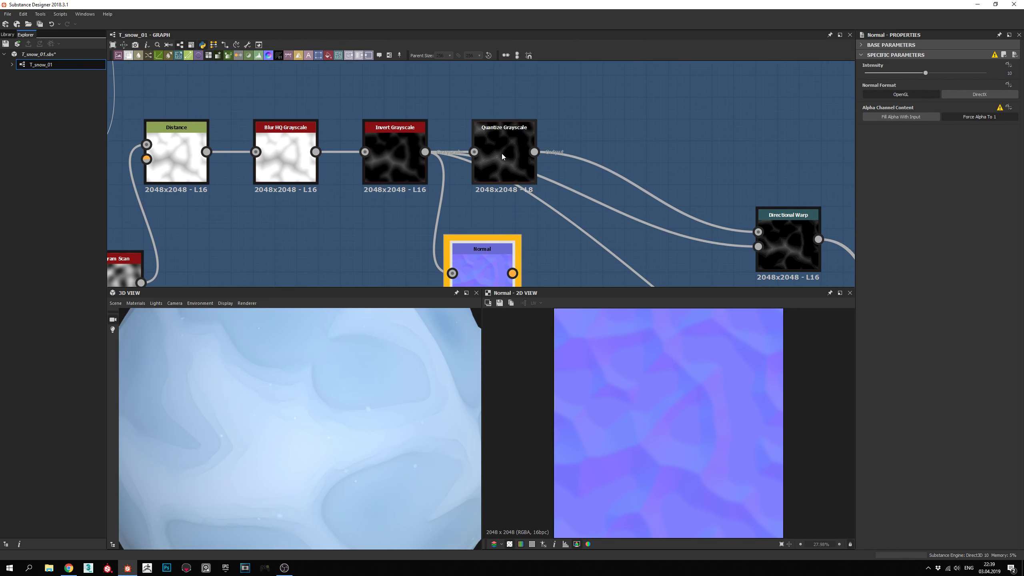
double_click(502, 153)
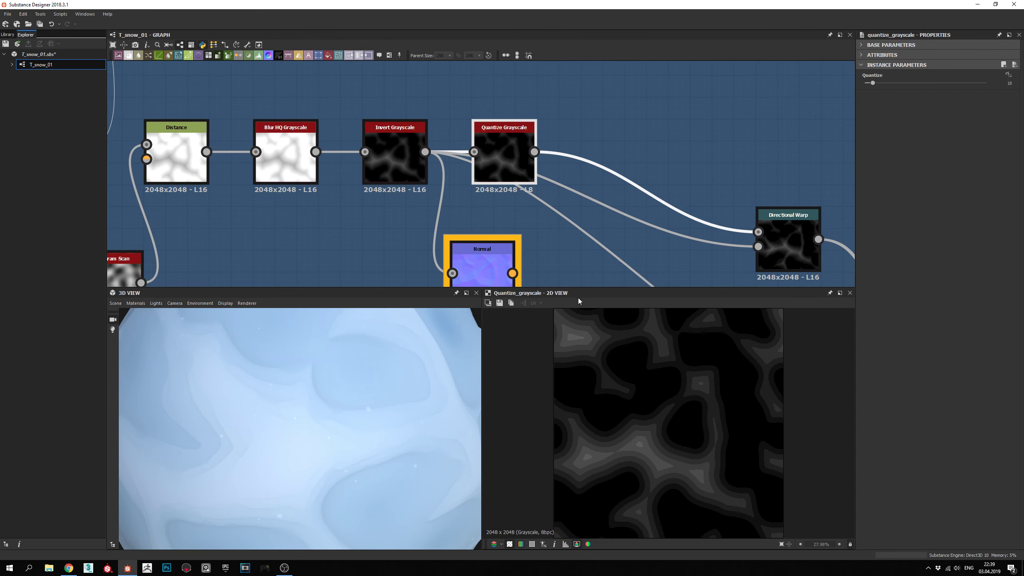
middle_drag(495, 207, 472, 207)
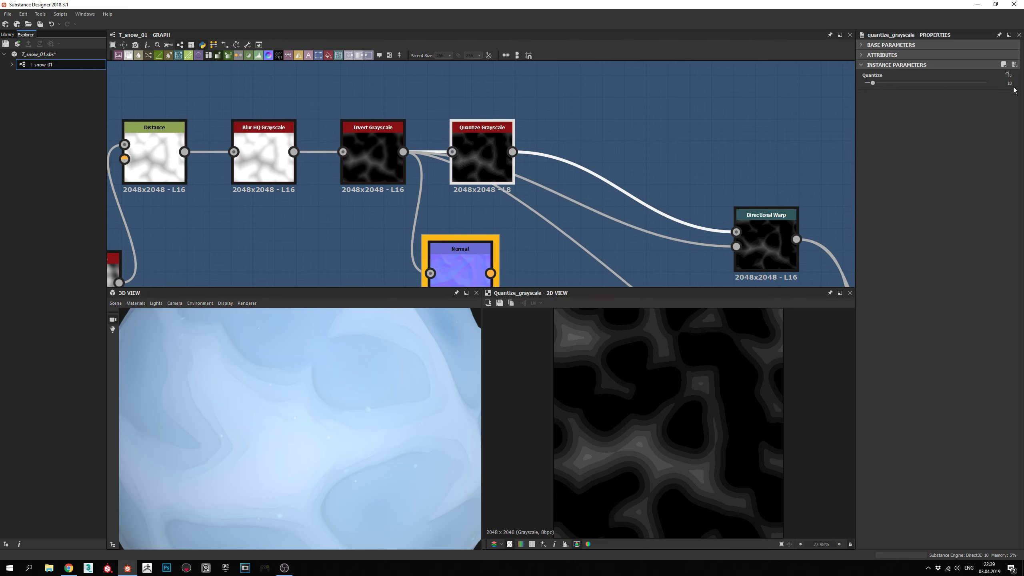
scroll(565, 357, up, 2)
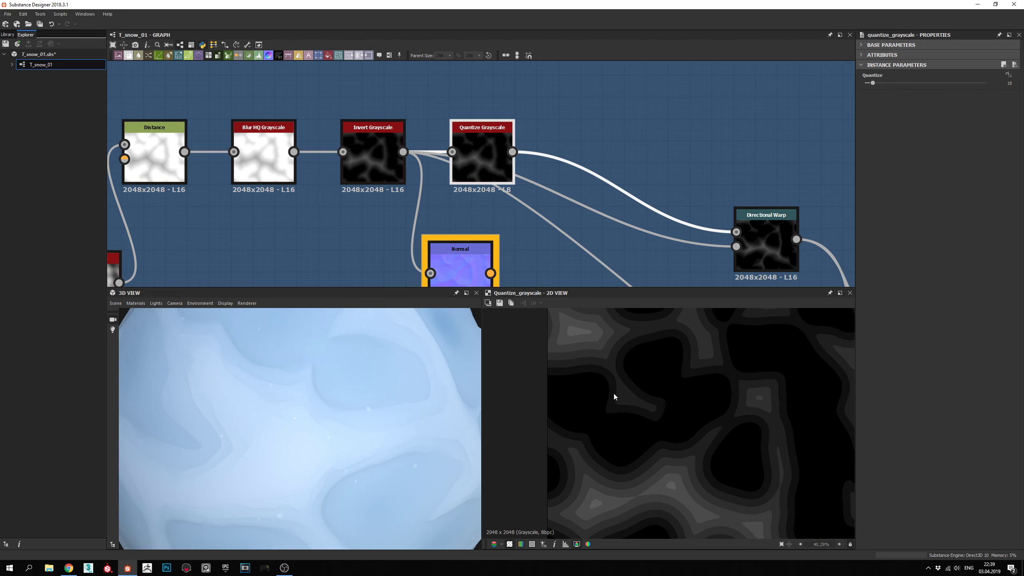
double_click(375, 151)
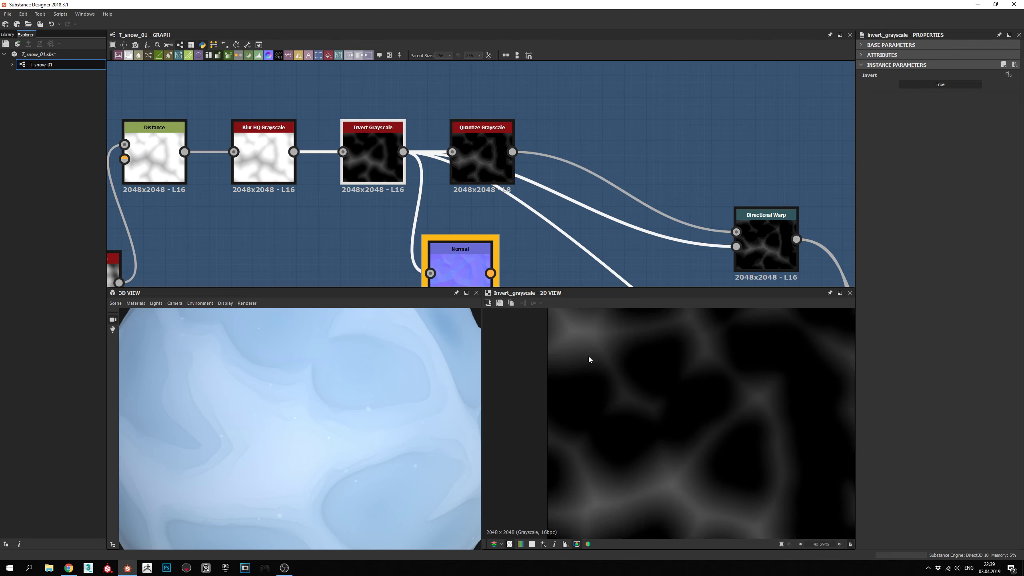
double_click(475, 159)
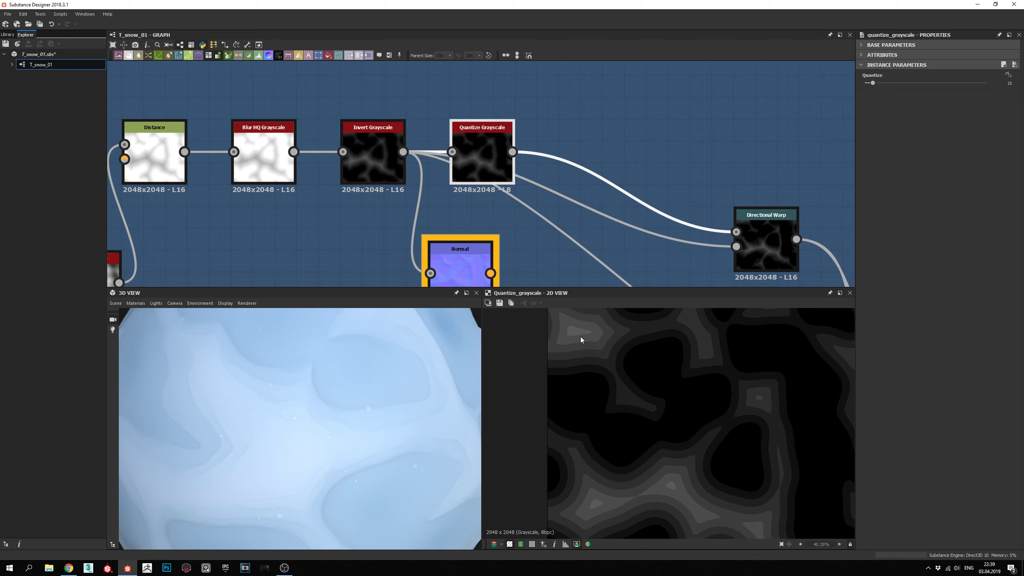
Connect the Quantize Grayscale output to the Normal node's input and inspect the resulting normal map.
middle_drag(534, 204, 518, 163)
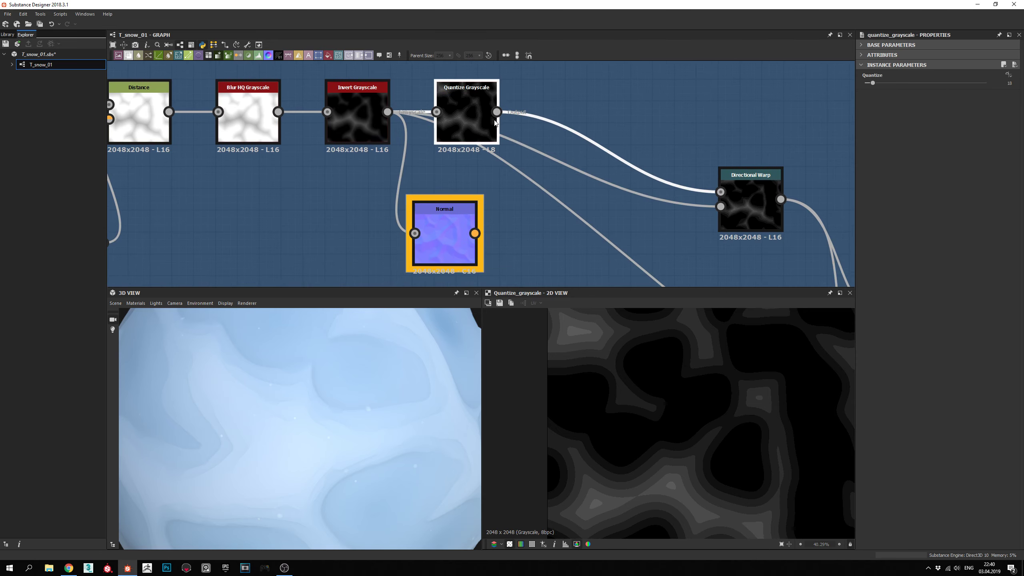
double_click(460, 225)
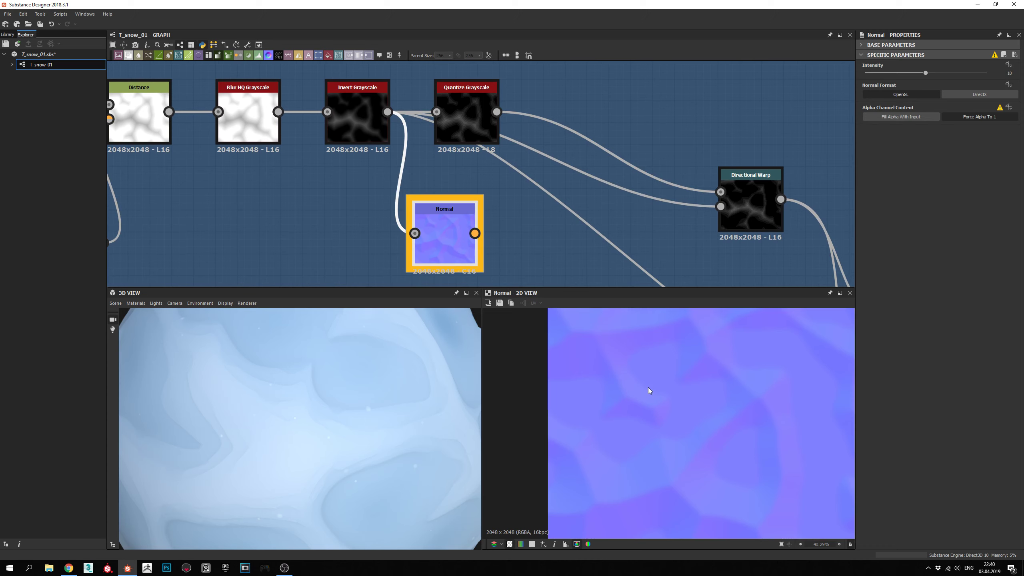
drag(497, 112, 449, 227)
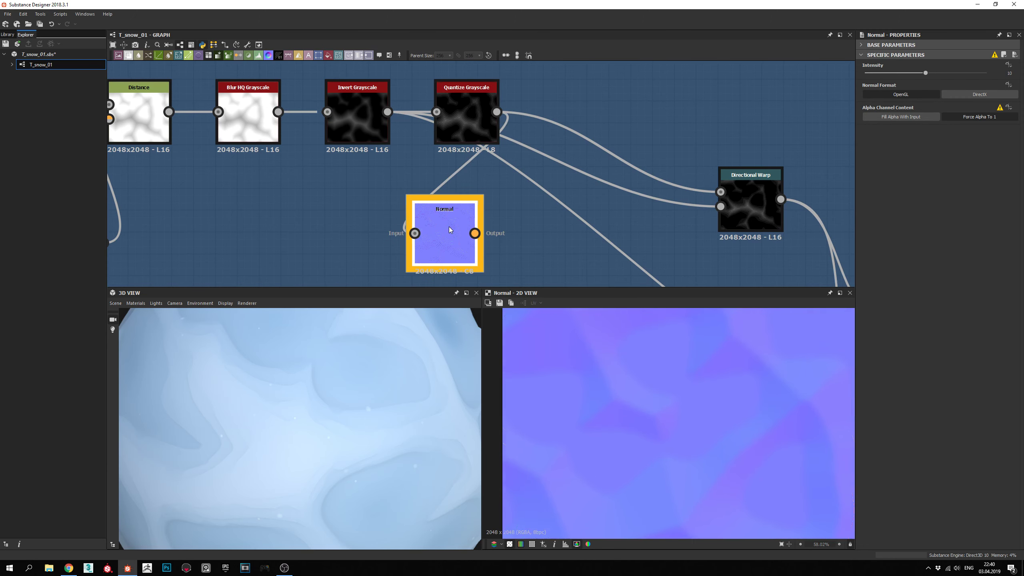
alt+middle_drag(593, 366, 600, 421)
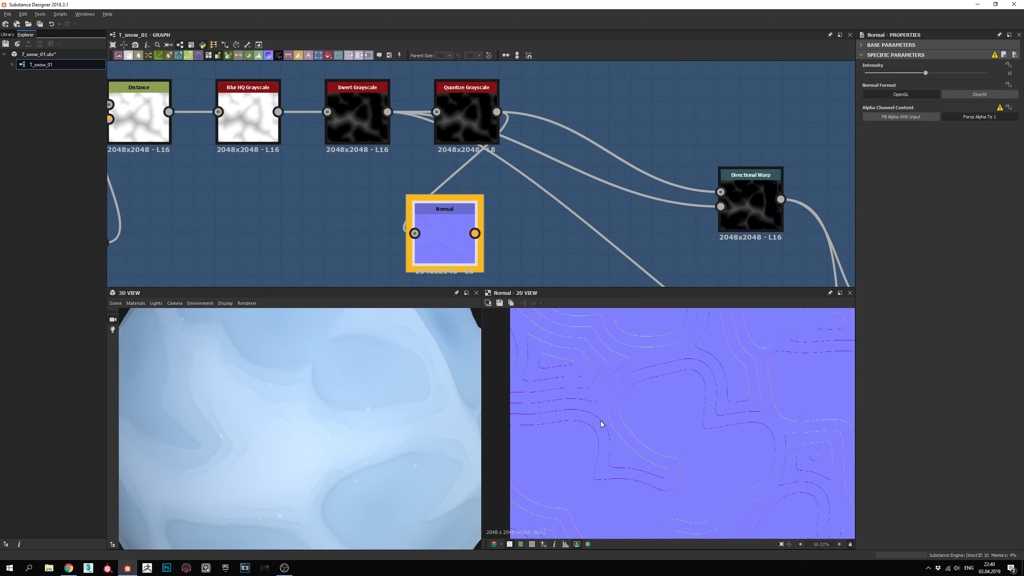
scroll(702, 416, down, 2)
alt+middle_drag(702, 416, 615, 345)
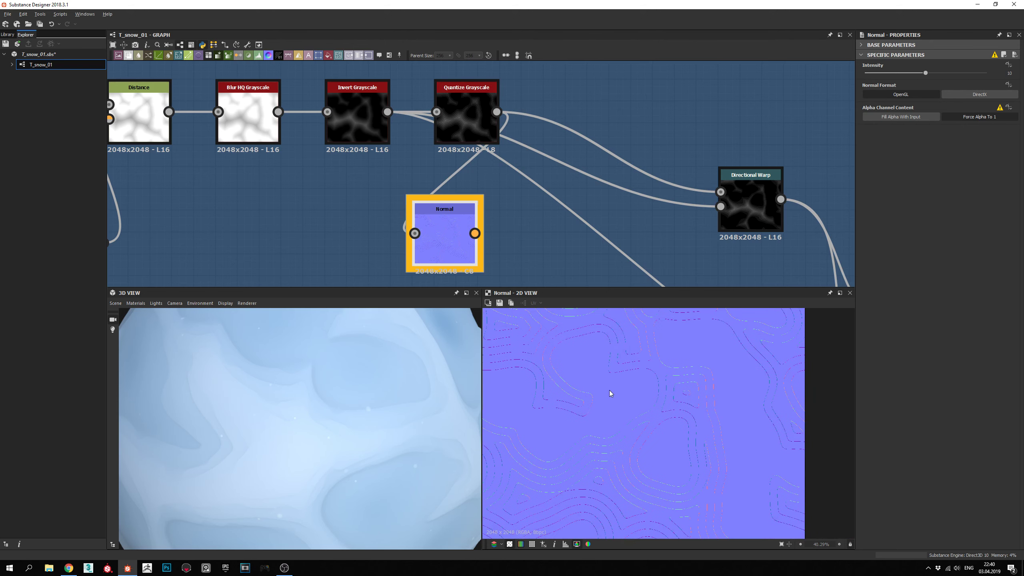
alt+middle_drag(610, 392, 621, 355)
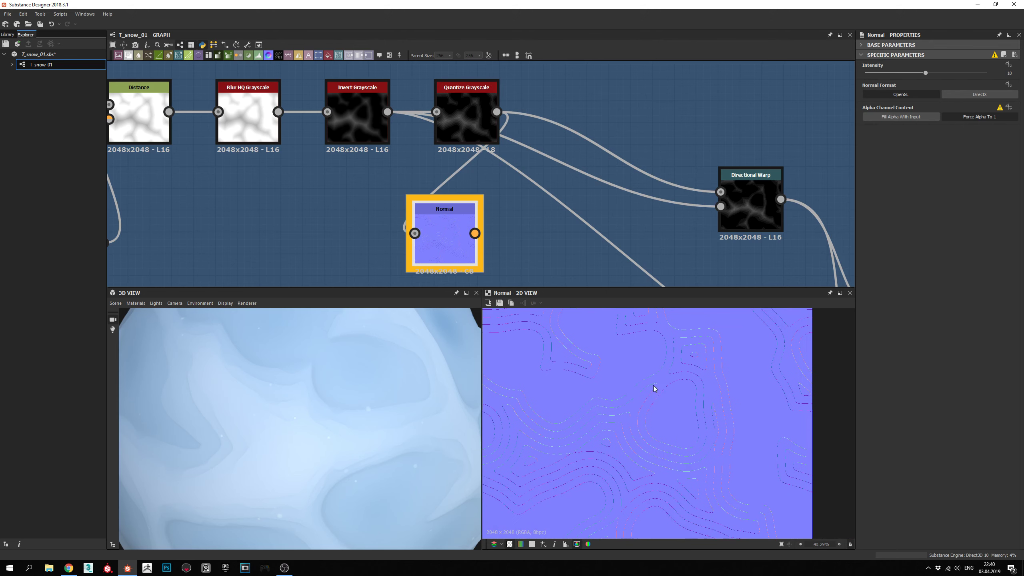
scroll(637, 391, down, 1)
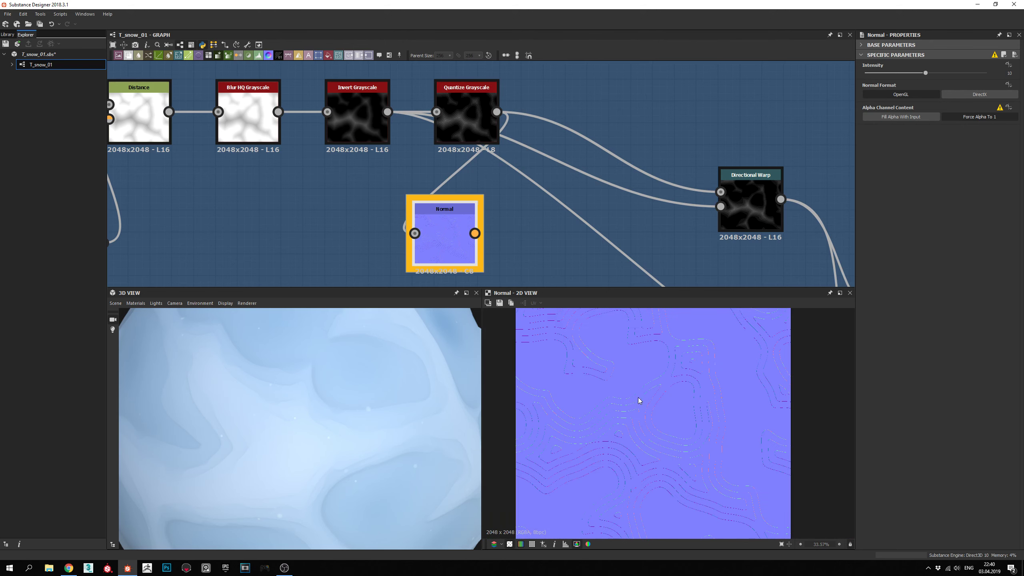
Move the Normal node in line with Quantize Grayscale, to the upper right of the Directional Warp node.
middle_drag(555, 198, 434, 214)
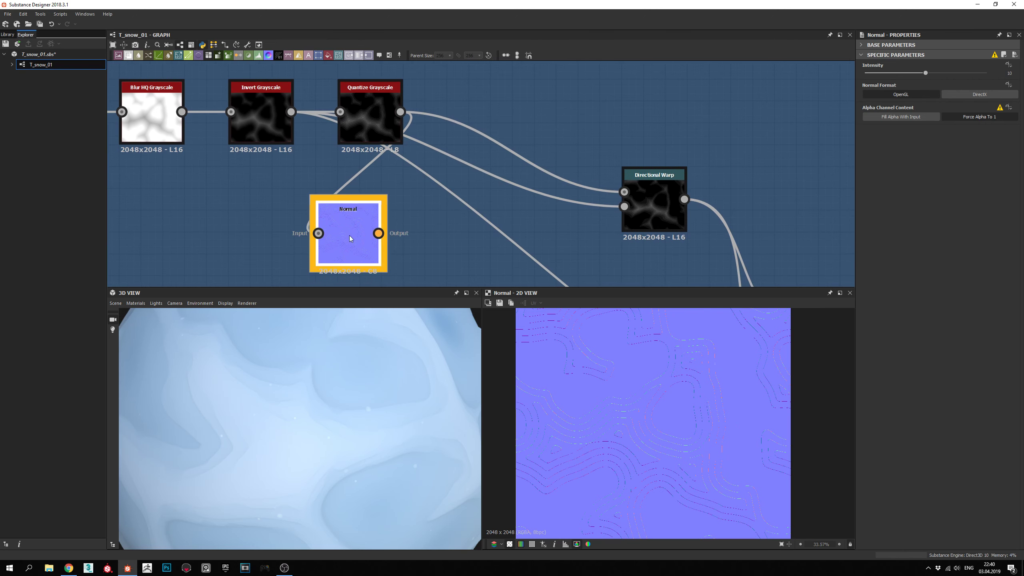
drag(349, 235, 753, 108)
middle_drag(754, 107, 562, 125)
middle_drag(530, 240, 644, 225)
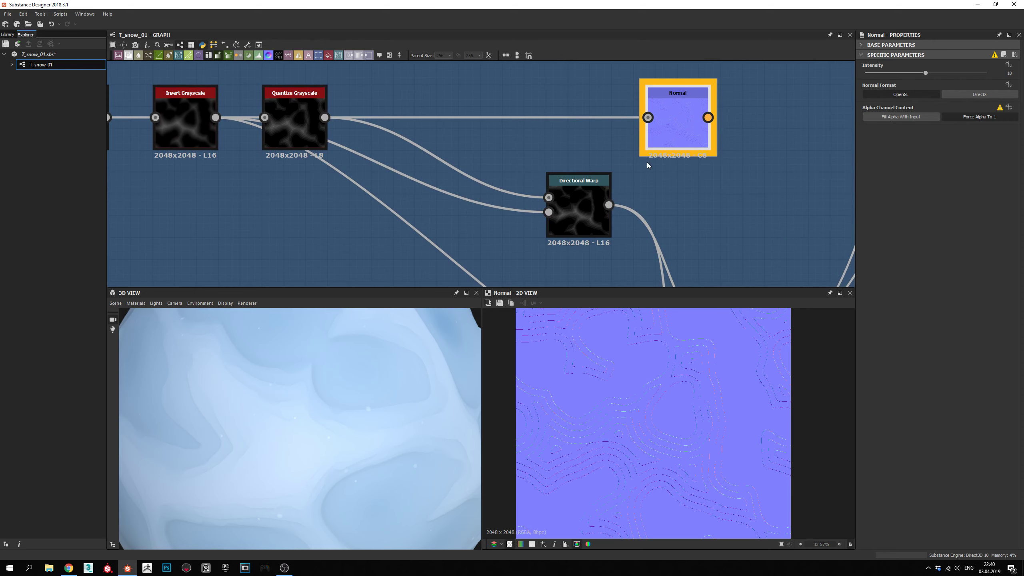
Preview the Directional Warp node and compare its output with the Quantize Grayscale result.
mouse_move(609, 192)
middle_down()
mouse_move(572, 159)
mouse_move(600, 181)
middle_up()
scroll(606, 174, down, 2)
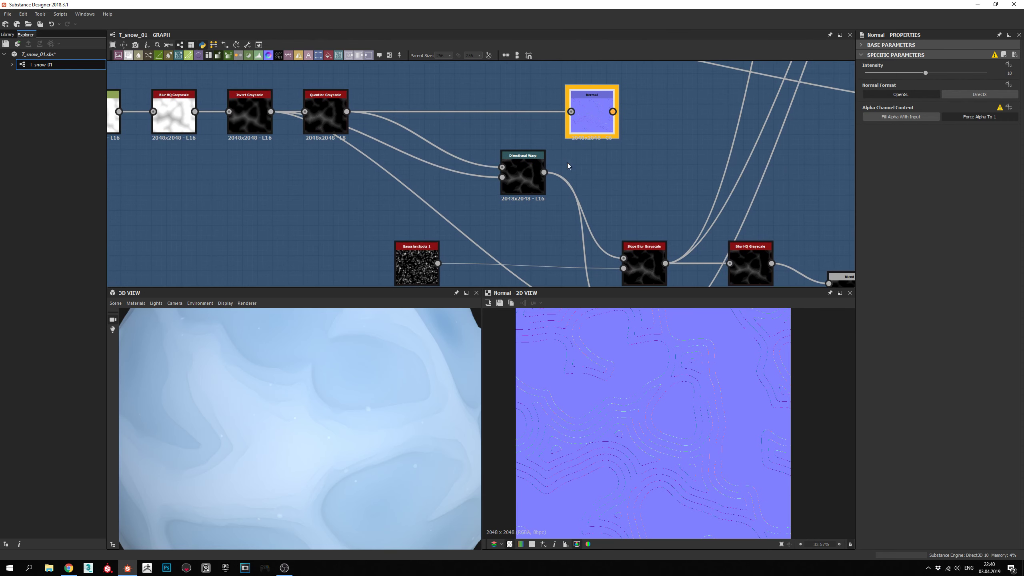
middle_drag(543, 149, 543, 160)
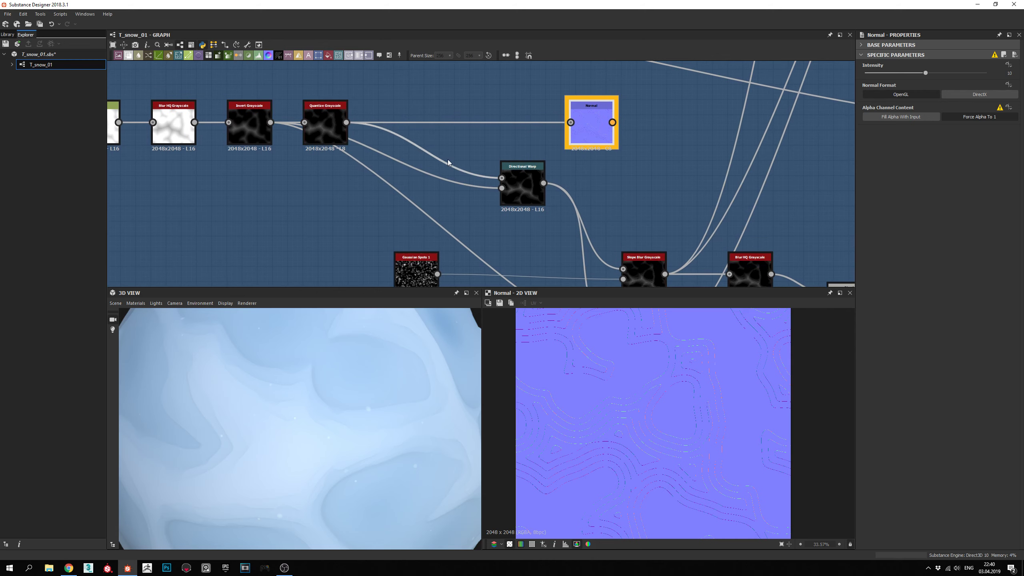
double_click(527, 183)
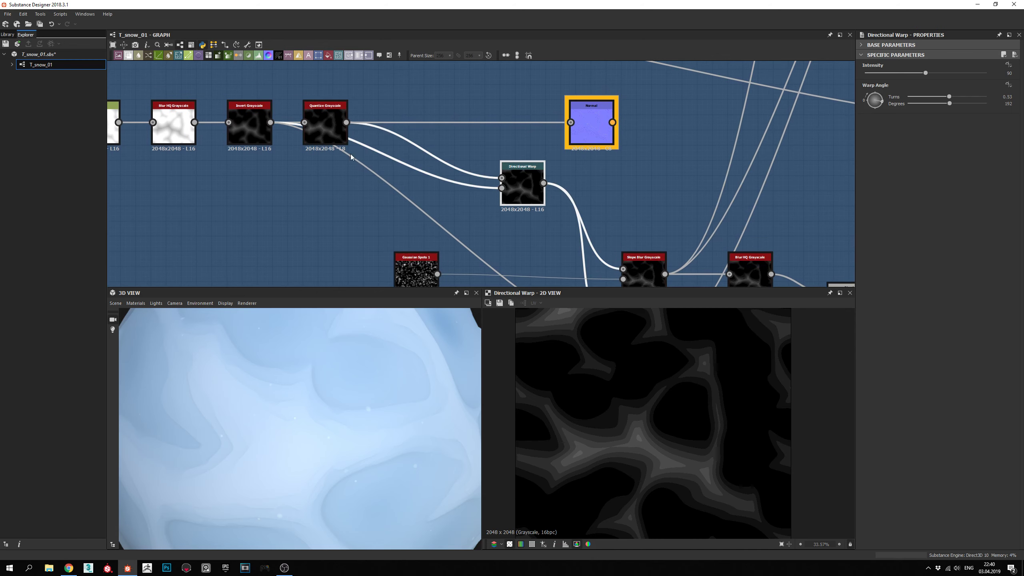
double_click(326, 128)
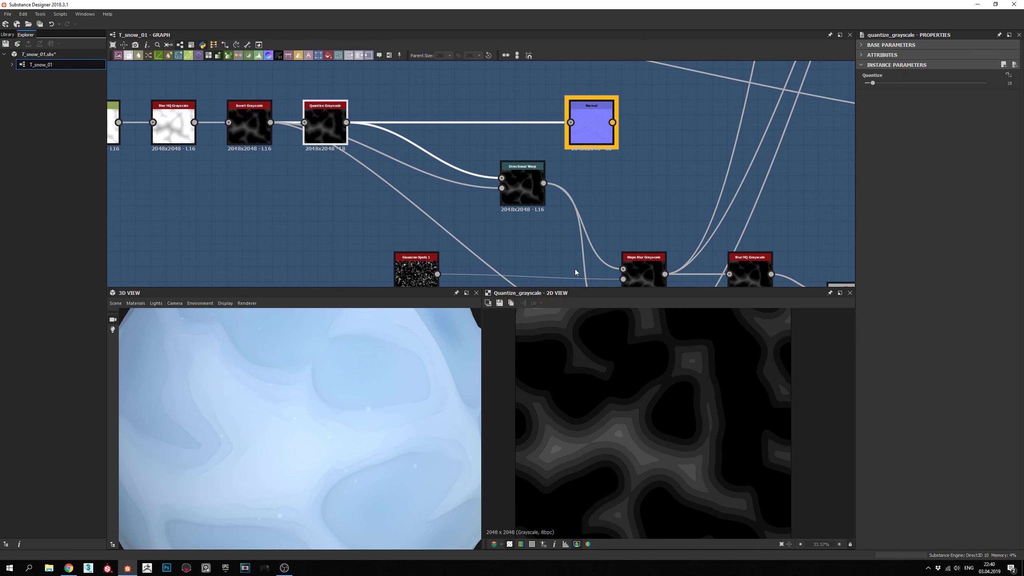
double_click(523, 184)
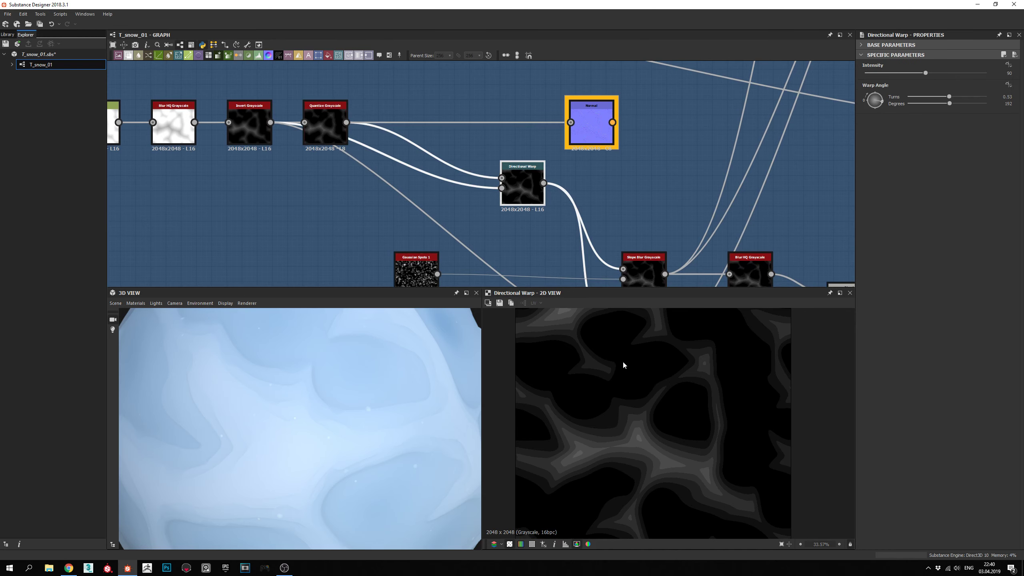
scroll(524, 176, up, 1)
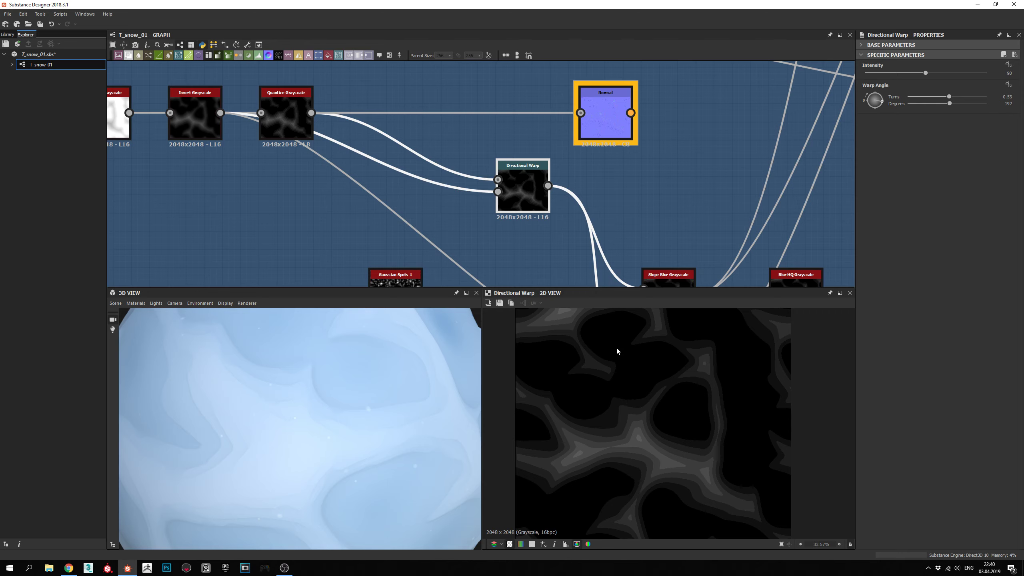
mouse_move(661, 402)
middle_down()
mouse_move(656, 434)
mouse_move(657, 418)
middle_up()
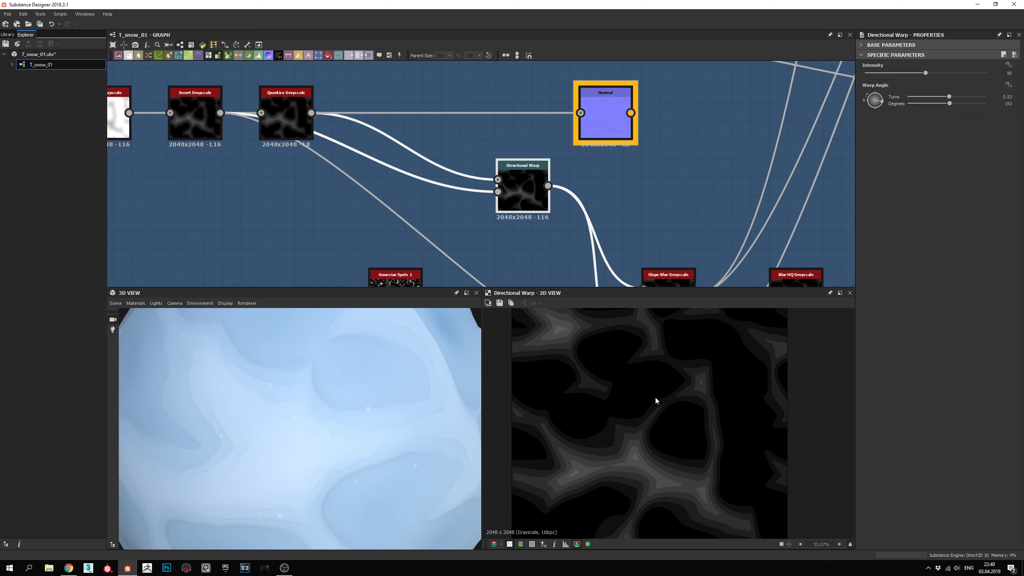
mouse_move(598, 233)
middle_down()
mouse_move(597, 215)
mouse_move(597, 246)
middle_up()
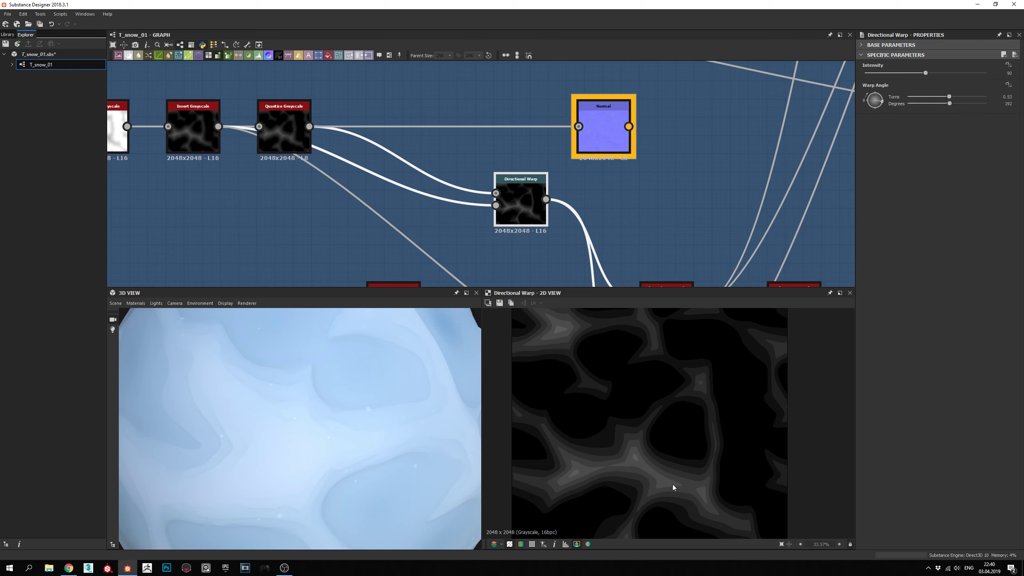
middle_drag(587, 222, 591, 234)
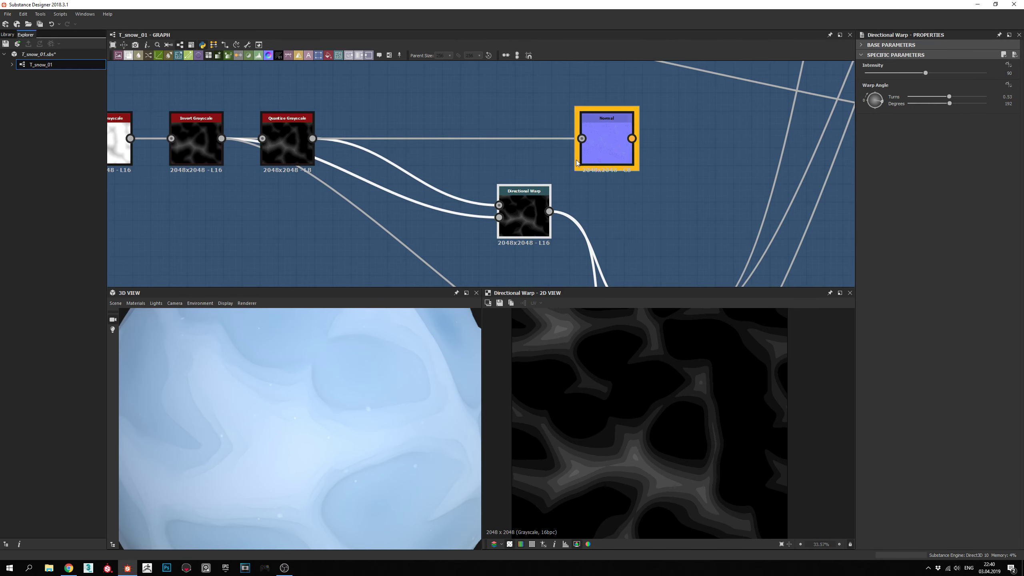
middle_drag(689, 459, 697, 447)
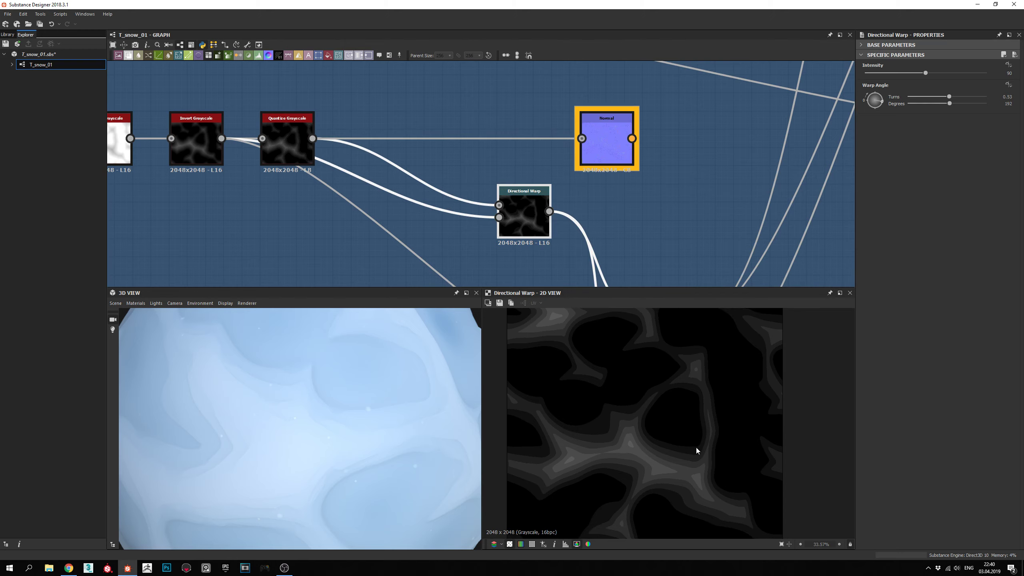
Connect the Directional Warp output to the Normal node's input and preview the resulting normal map.
scroll(696, 448, down, 2)
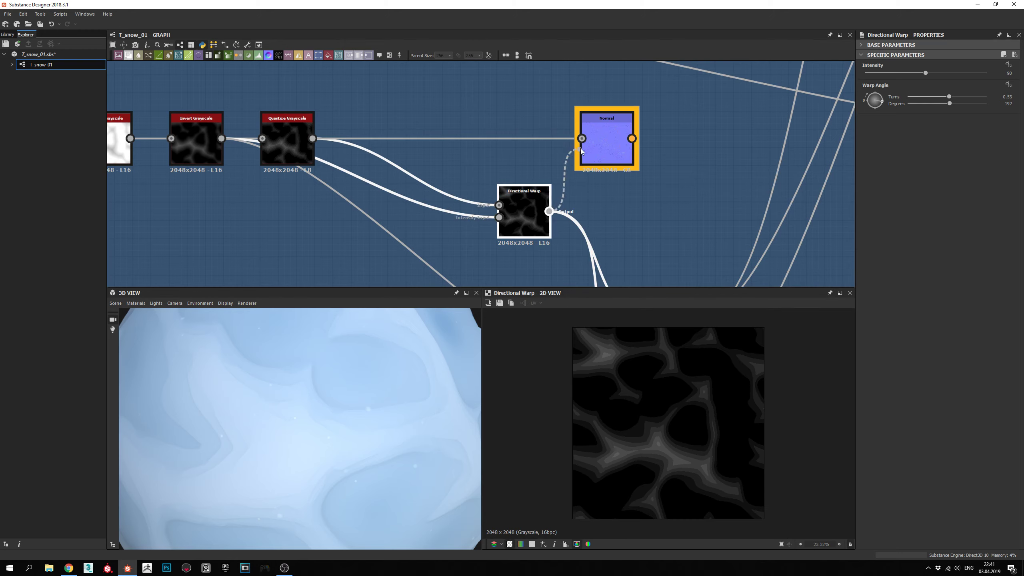
drag(576, 151, 581, 141)
double_click(607, 149)
scroll(705, 451, up, 3)
scroll(693, 440, down, 1)
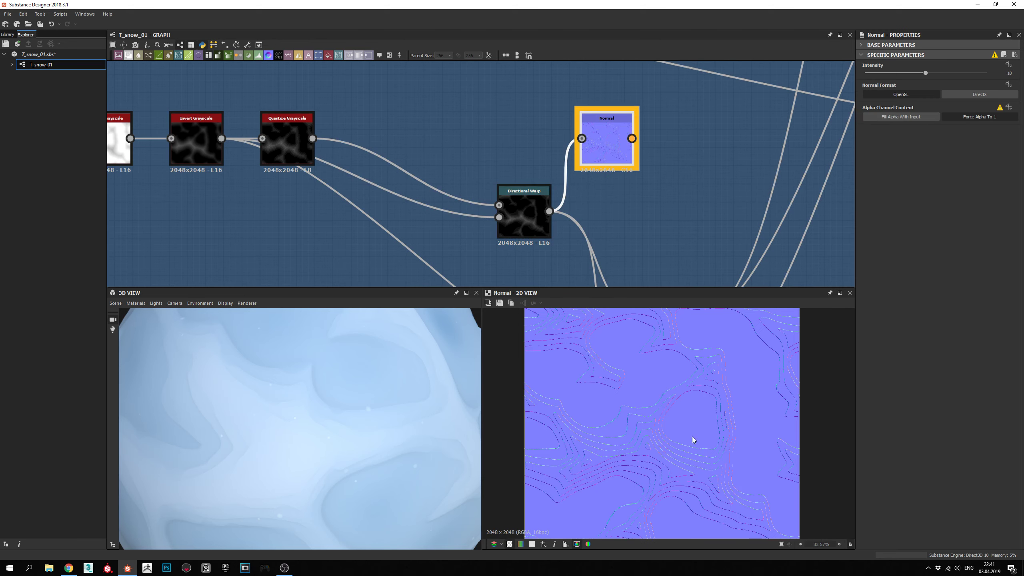
Connect the Slope Blur Grayscale output to the Normal node's input and inspect the edge detail in the normal map up close.
middle_drag(612, 229, 544, 212)
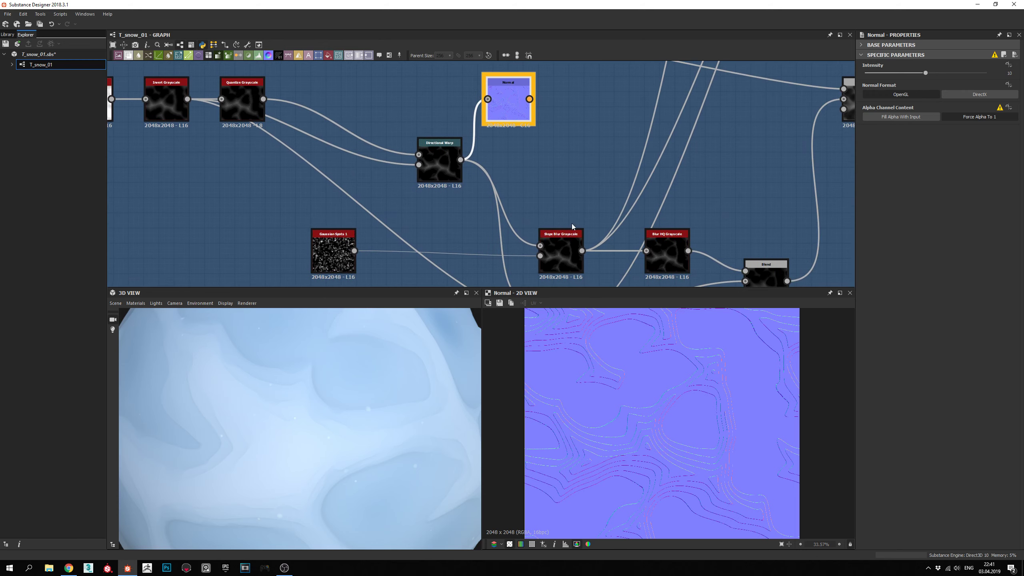
drag(582, 250, 513, 100)
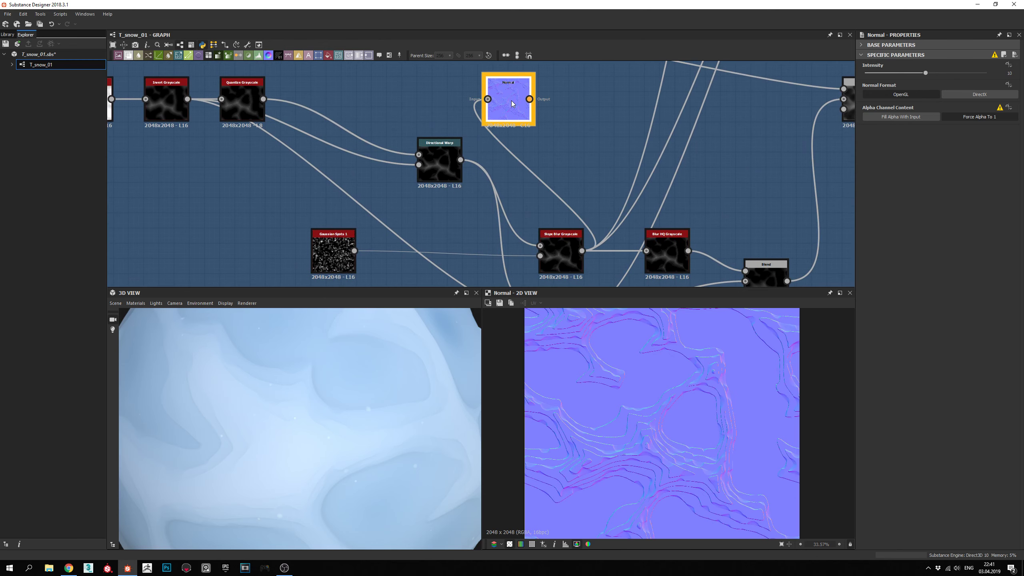
scroll(654, 475, up, 2)
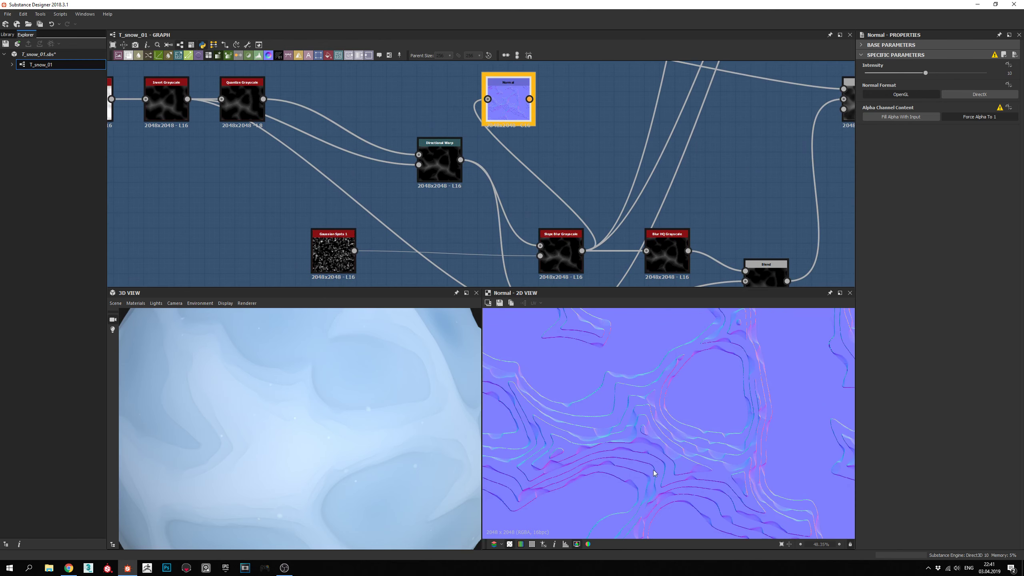
middle_drag(592, 469, 624, 509)
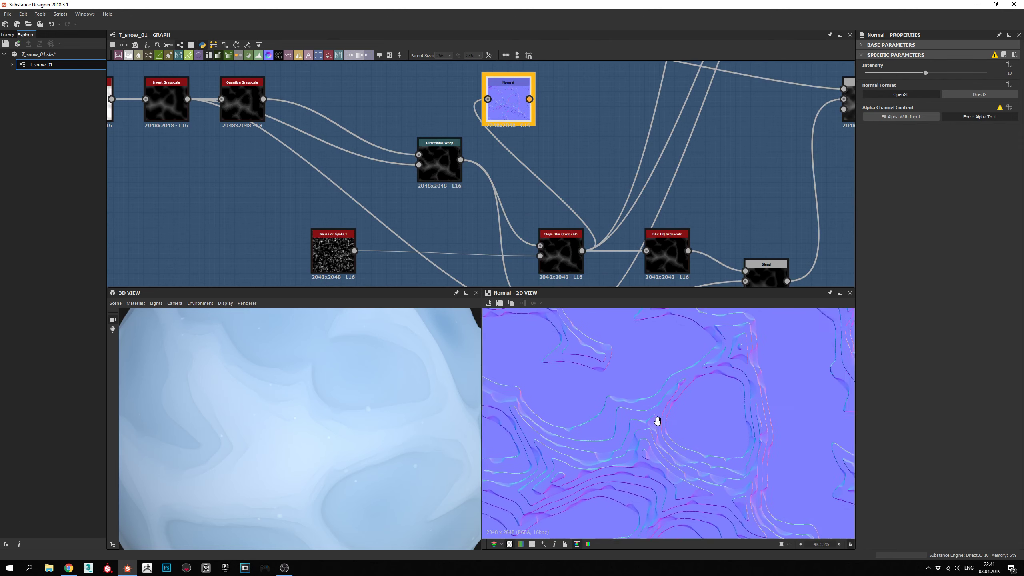
middle_drag(676, 431, 623, 399)
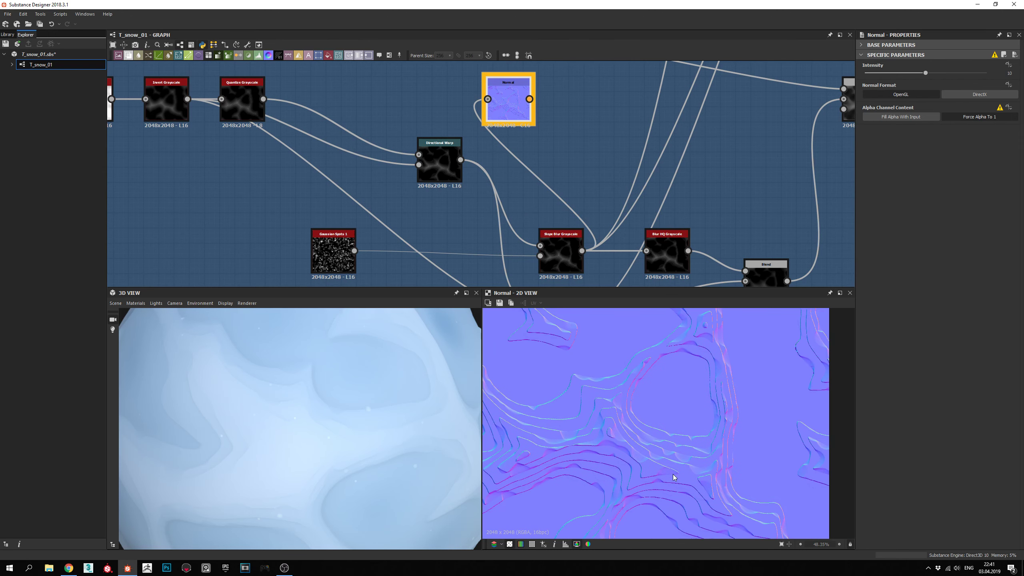
scroll(632, 433, up, 2)
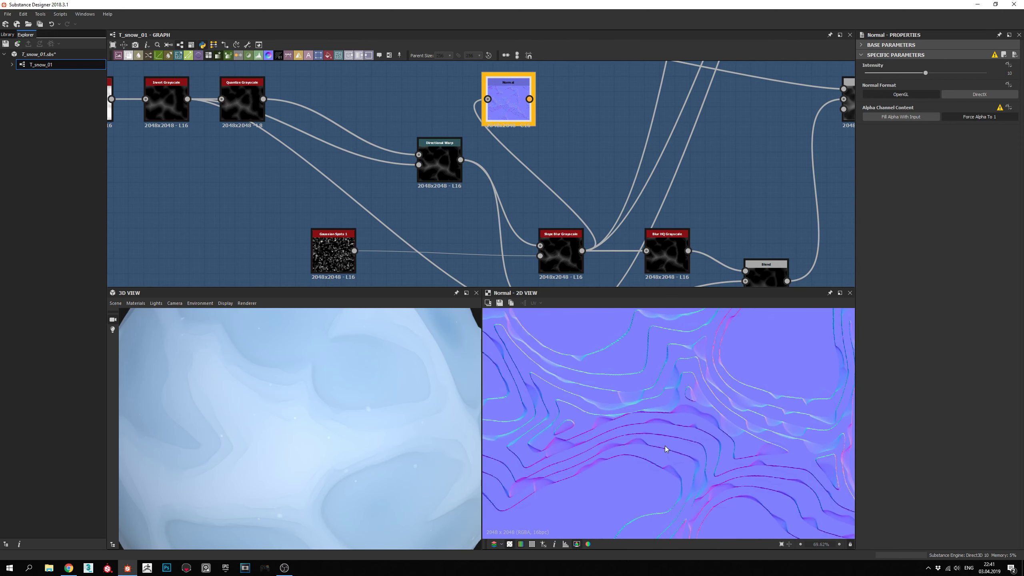
Preview the Non Uniform Blur Grayscale node, and connect its output to the Normal node to see the whole normal map.
middle_drag(582, 202, 602, 221)
middle_drag(564, 274, 565, 257)
double_click(552, 257)
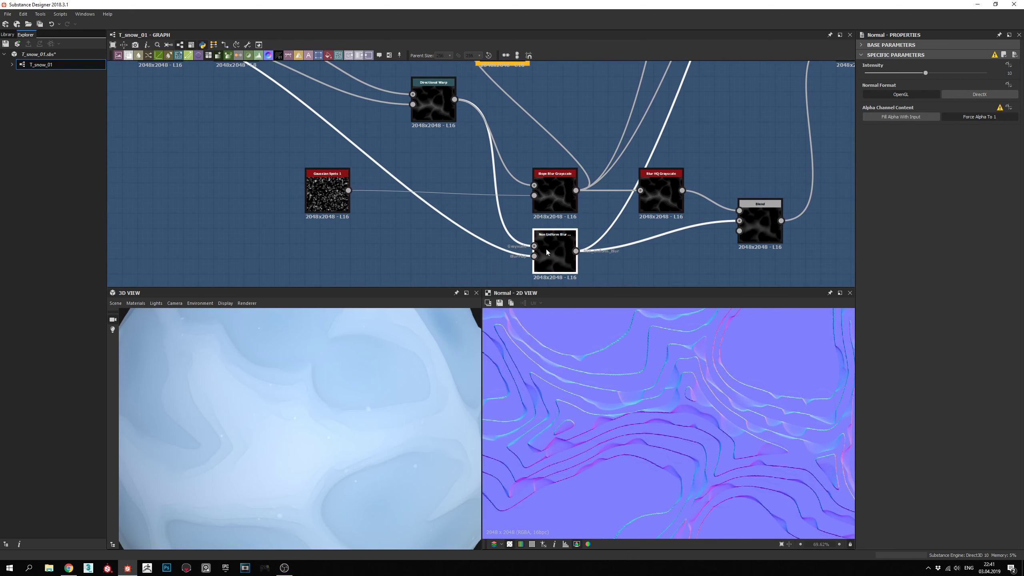
scroll(566, 262, down, 3)
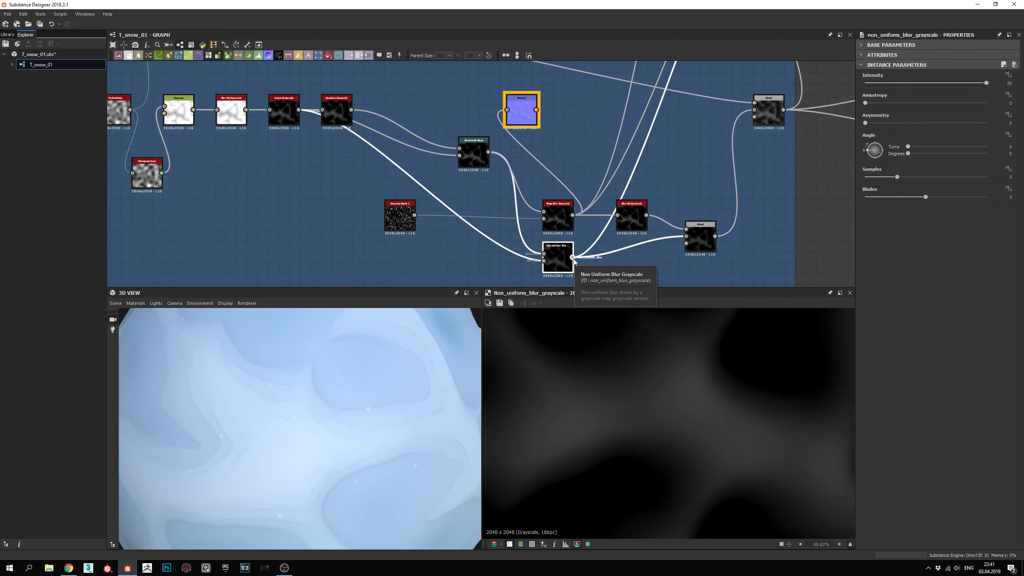
drag(573, 257, 507, 109)
double_click(518, 112)
key(f)
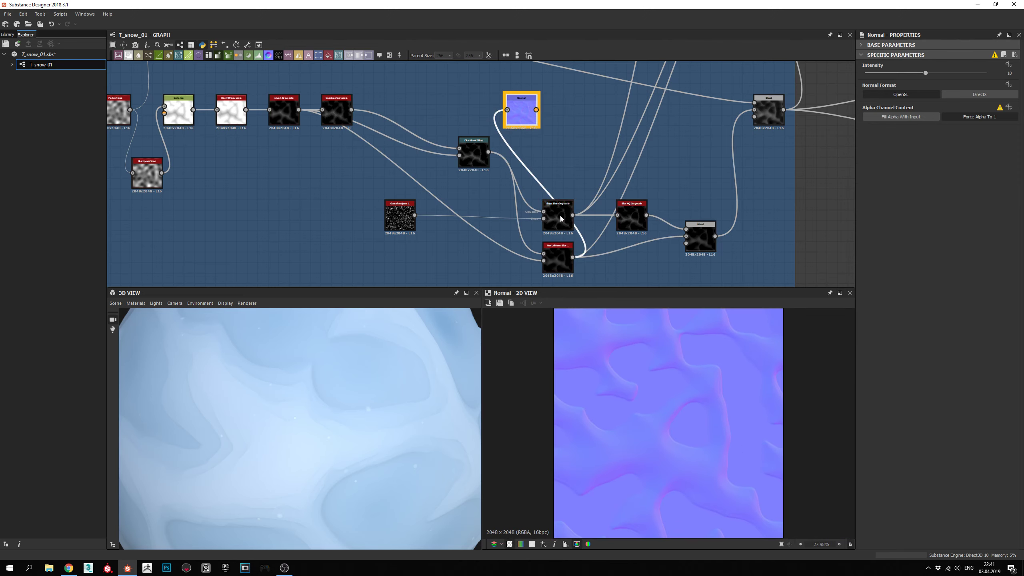
Switch the Normal node's input back to the Slope Blur Grayscale output to compare it with the Non Uniform Blur version.
drag(573, 215, 507, 109)
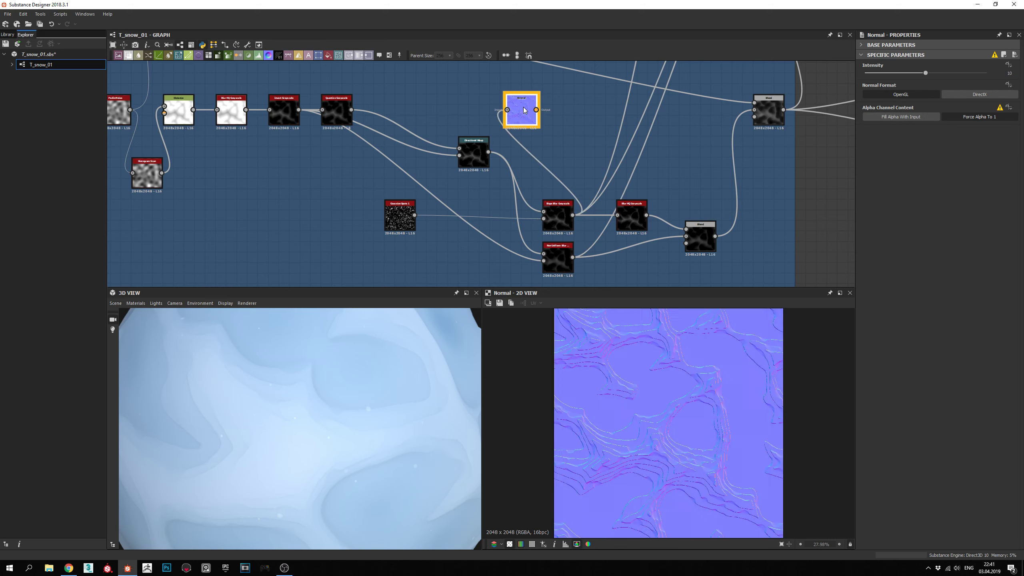
scroll(650, 459, up, 3)
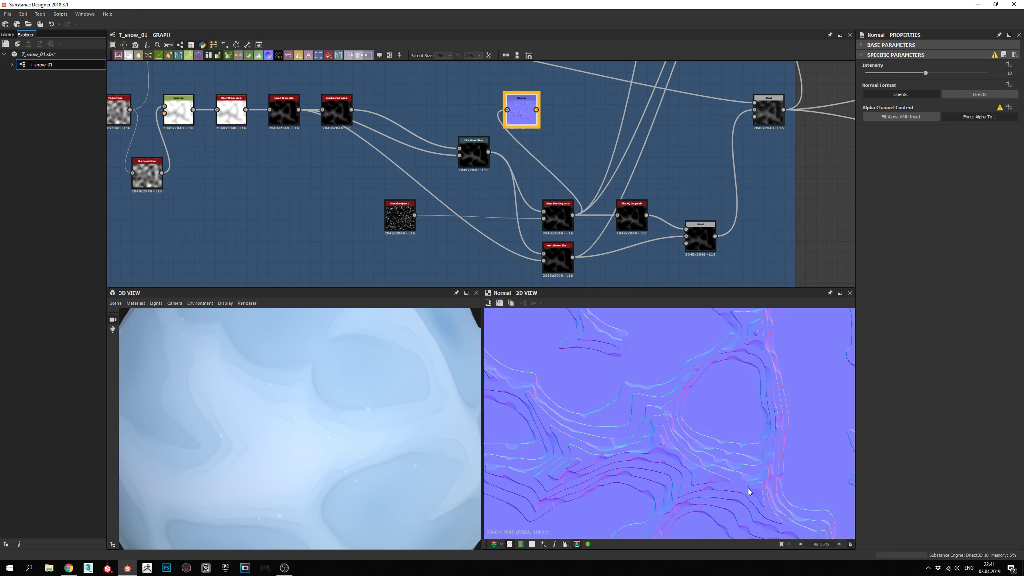
scroll(735, 395, down, 1)
mouse_move(703, 423)
alt+middle_down()
mouse_move(663, 458)
mouse_move(688, 415)
alt+middle_up()
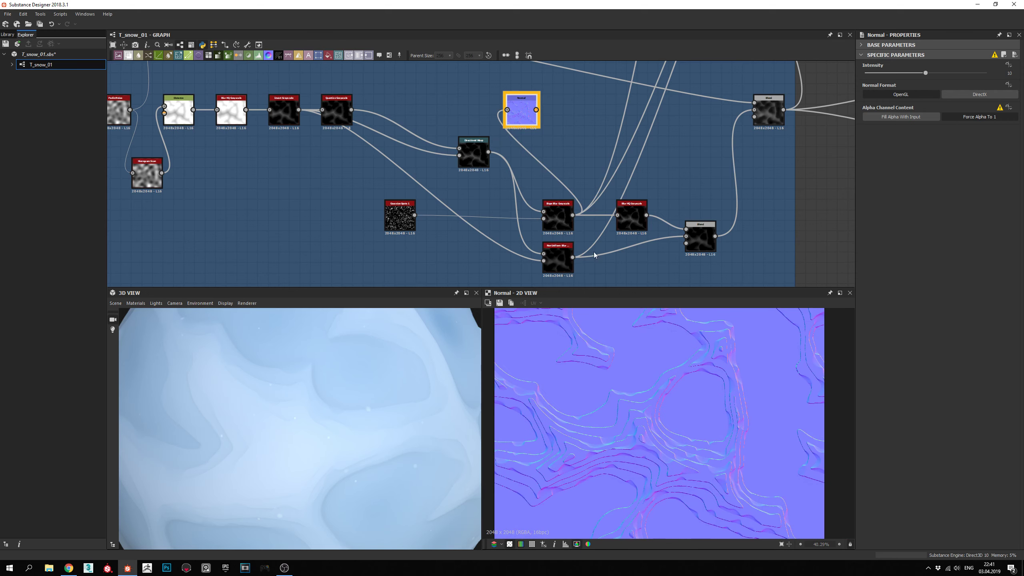
Reconnect the Non Uniform Blur Grayscale output to the Normal node's input and display the Normal node's result.
double_click(576, 255)
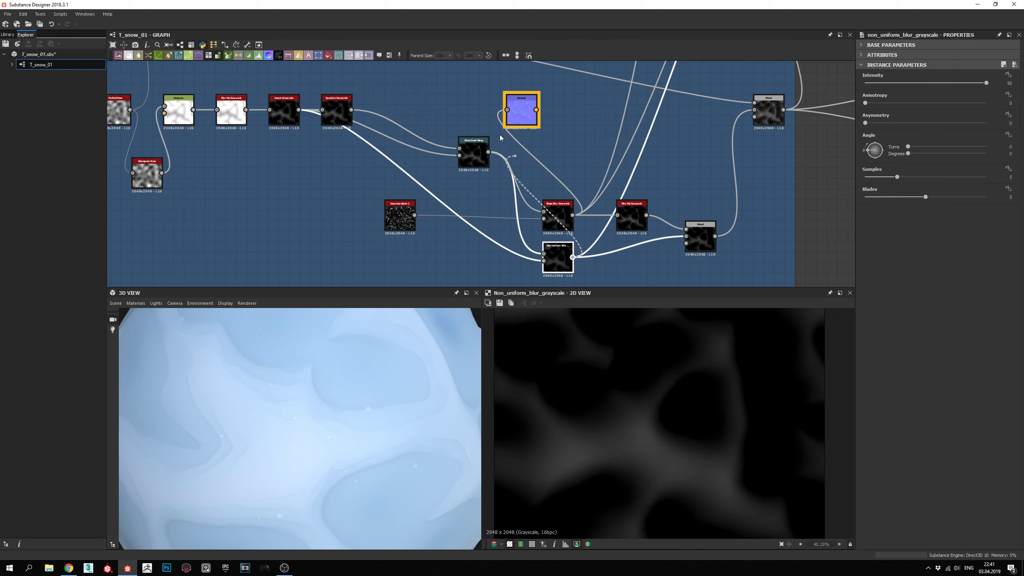
double_click(522, 113)
scroll(647, 447, up, 1)
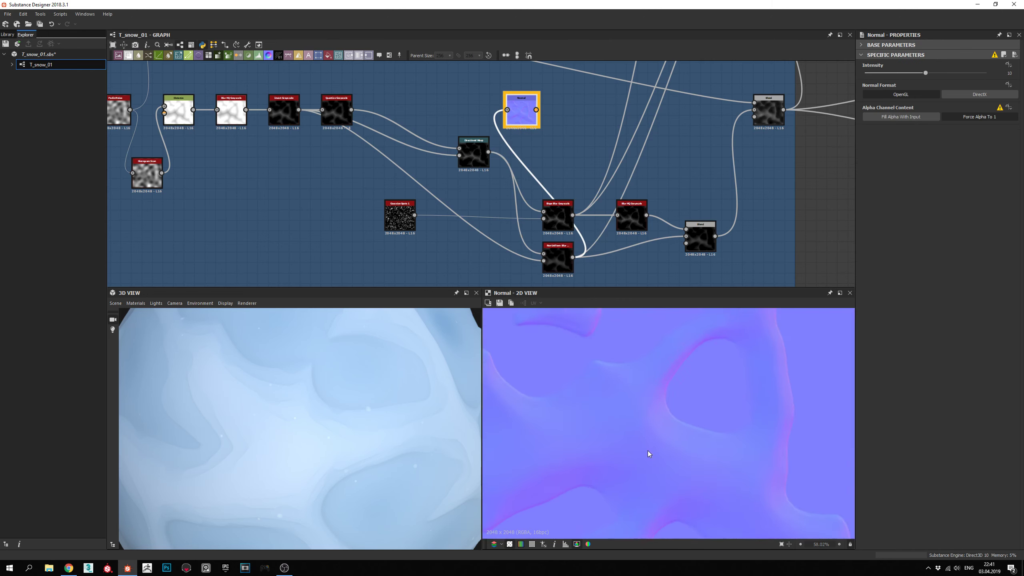
scroll(650, 452, down, 2)
mouse_move(657, 458)
middle_down()
mouse_move(645, 399)
mouse_move(658, 443)
middle_up()
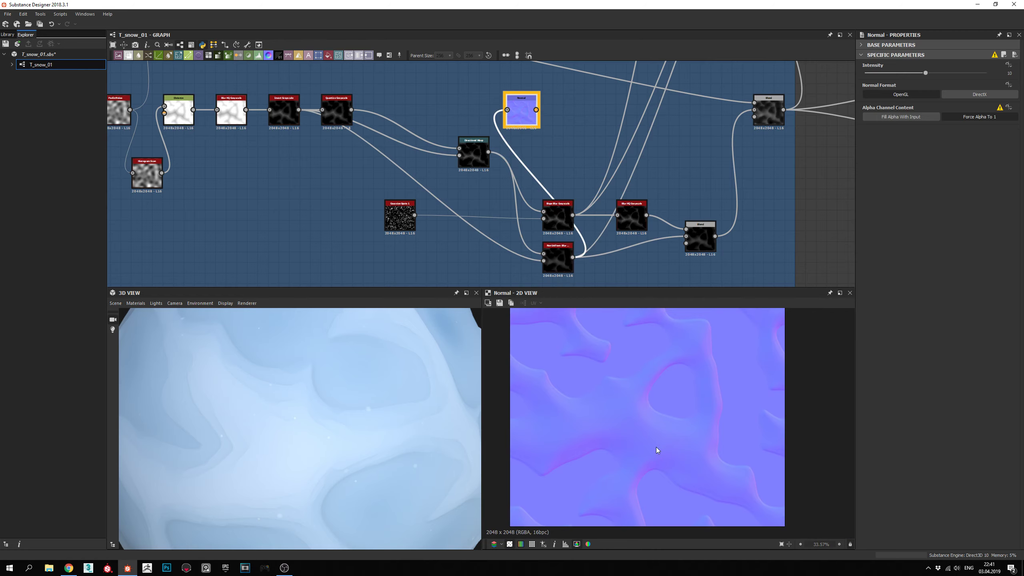
Examine the normal map made from Non Uniform Blur Grayscale alongside the layered snow surface in the 3D preview.
mouse_move(655, 448)
middle_down()
mouse_move(646, 423)
mouse_move(632, 468)
mouse_move(652, 462)
middle_up()
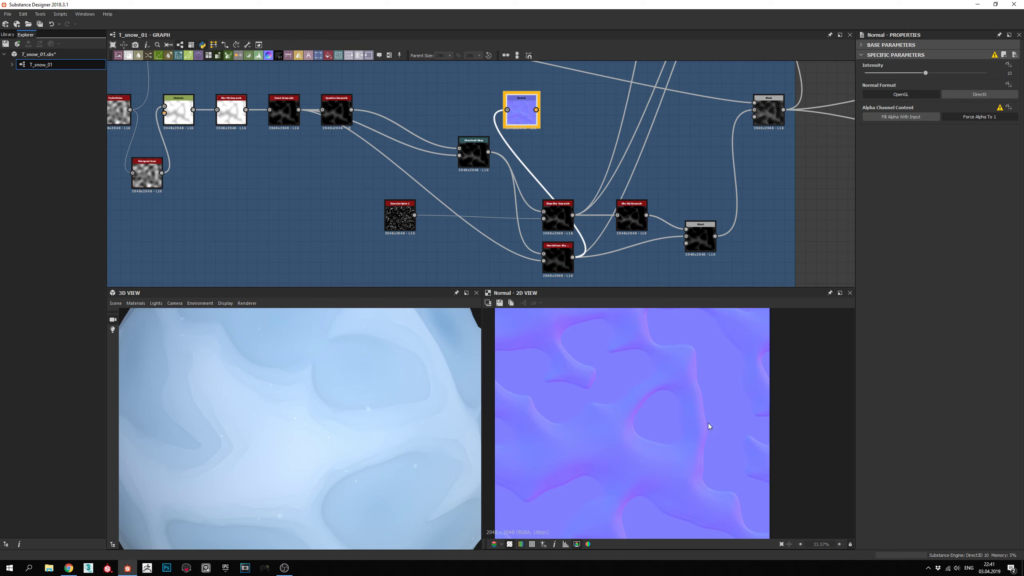
middle_drag(681, 444, 693, 436)
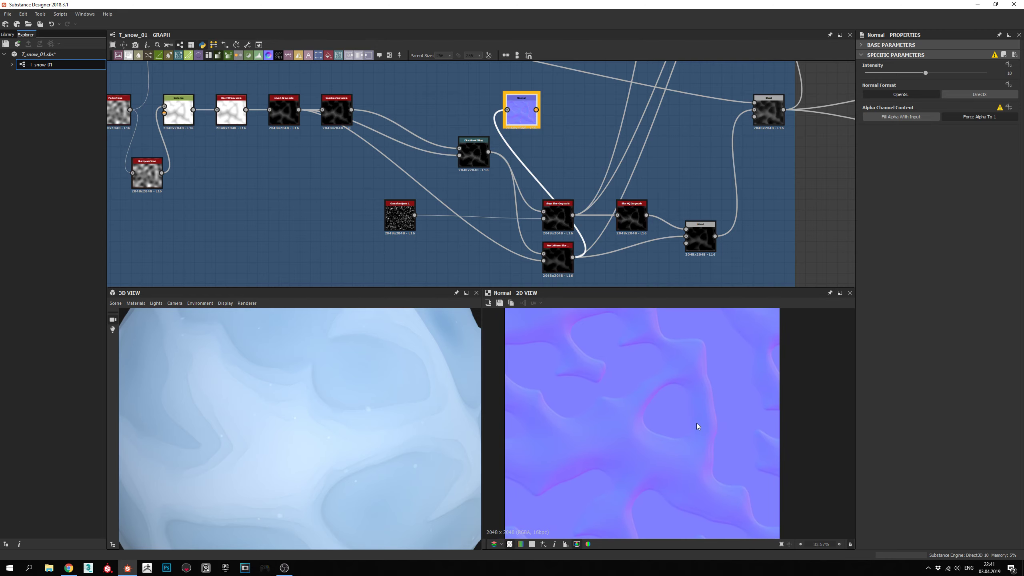
mouse_move(698, 437)
middle_down()
mouse_move(656, 450)
mouse_move(693, 445)
middle_up()
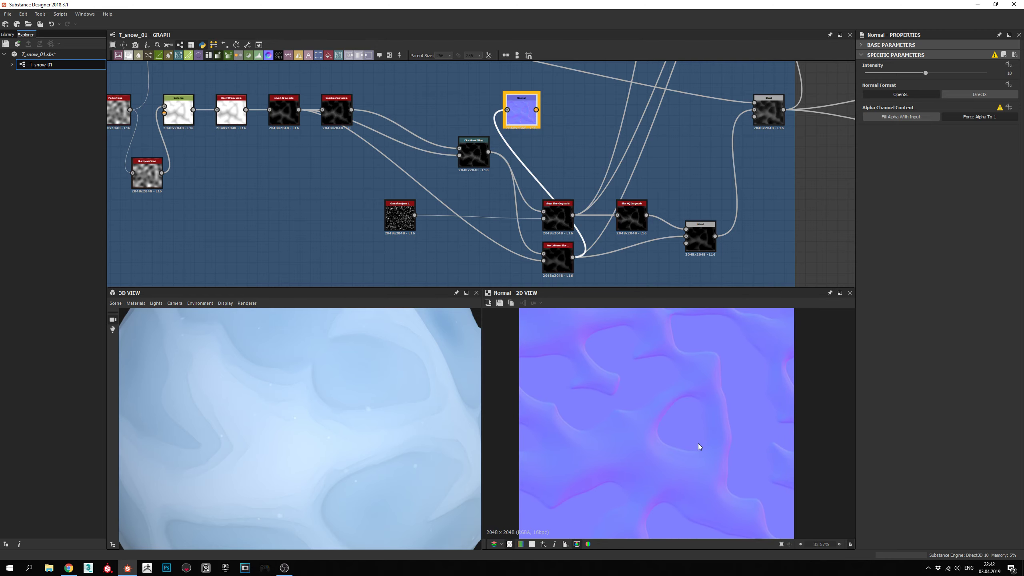
middle_drag(688, 450, 672, 456)
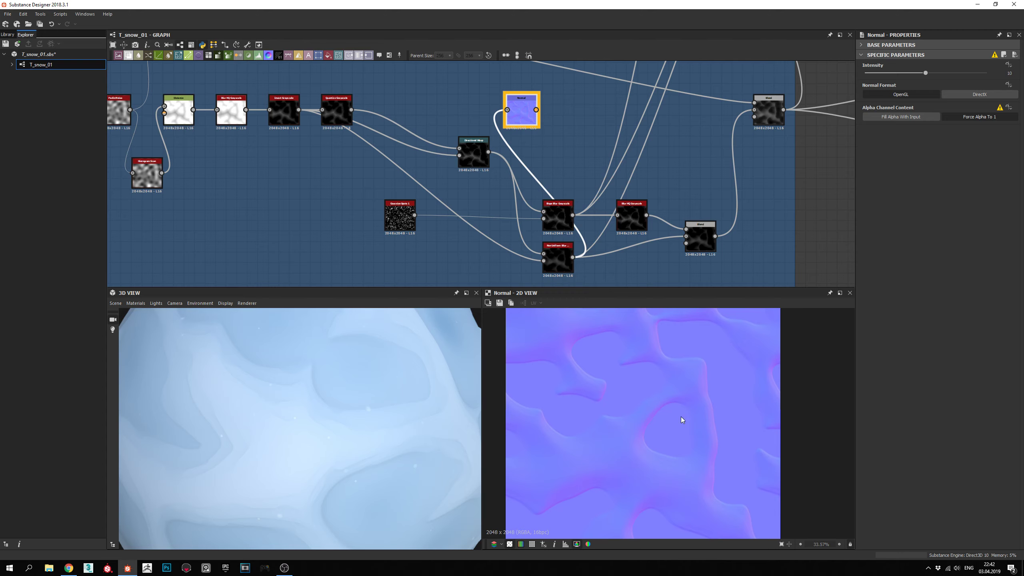
middle_drag(640, 469, 630, 464)
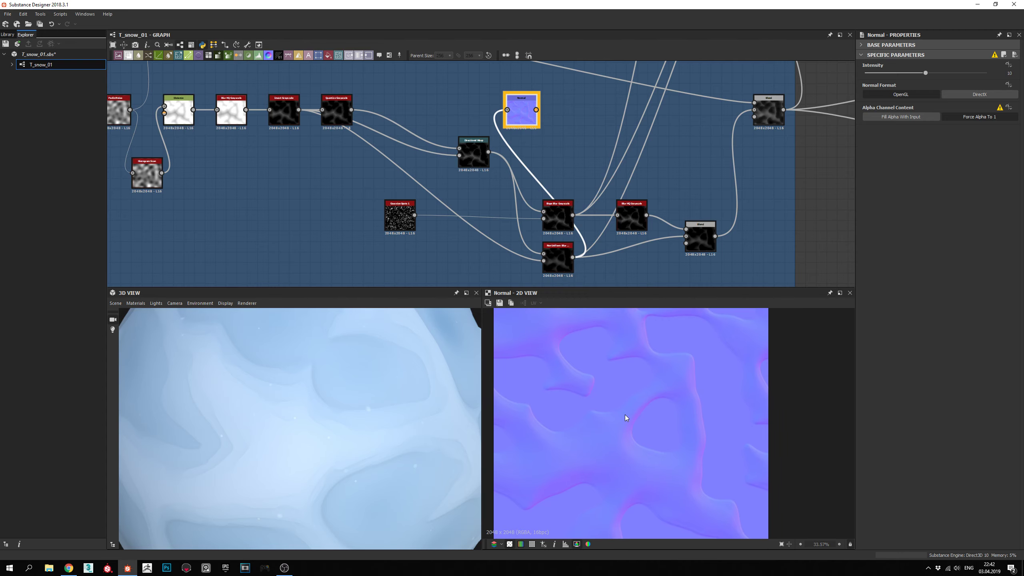
mouse_move(681, 438)
middle_down()
mouse_move(648, 449)
mouse_move(682, 422)
middle_up()
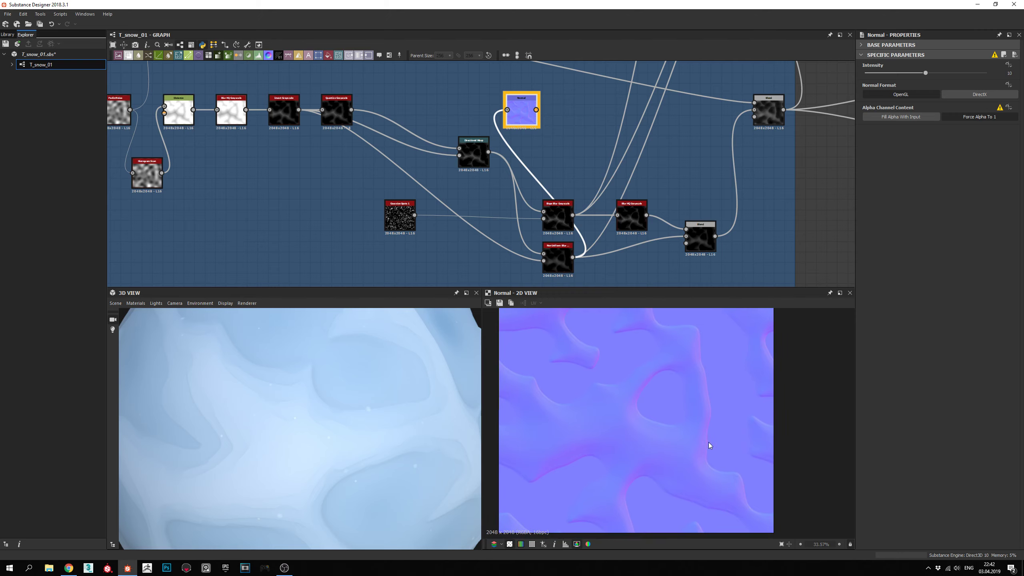
mouse_move(690, 464)
middle_down()
mouse_move(677, 411)
mouse_move(684, 450)
middle_up()
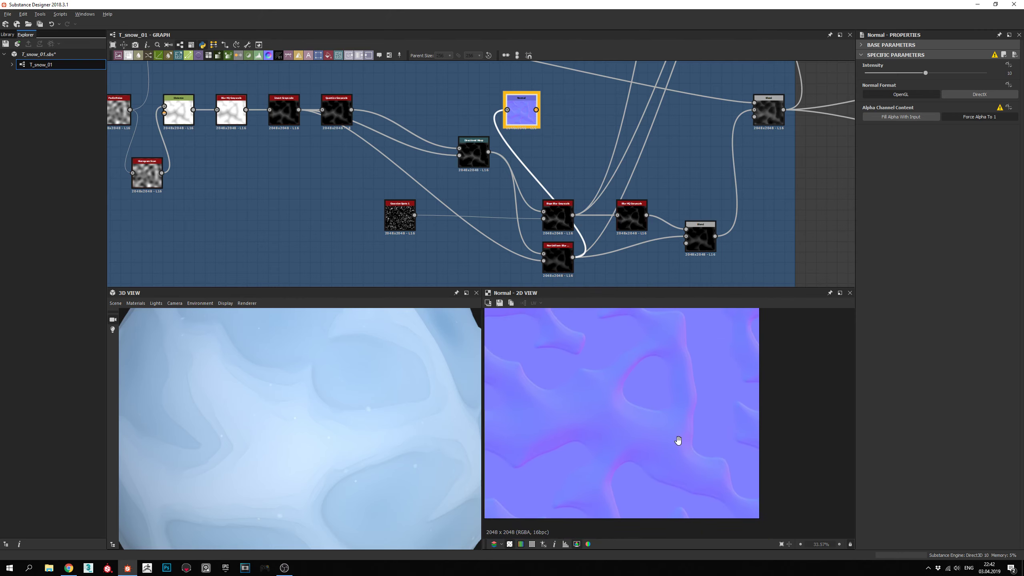
drag(277, 433, 321, 418)
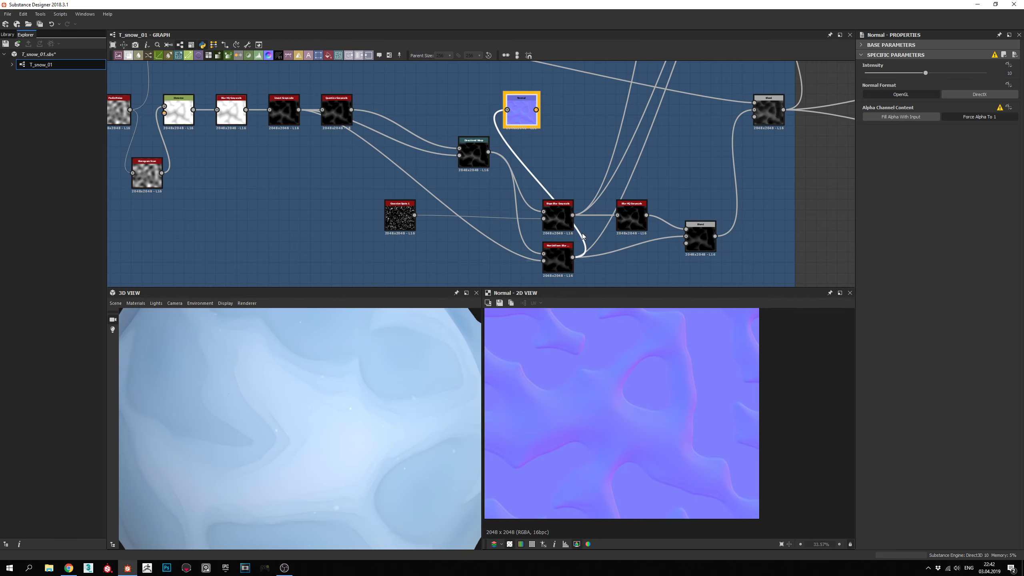
Preview the Blur HQ Grayscale node that sits between Slope Blur Grayscale and the Blend node.
middle_drag(633, 270, 578, 274)
middle_drag(588, 405, 585, 408)
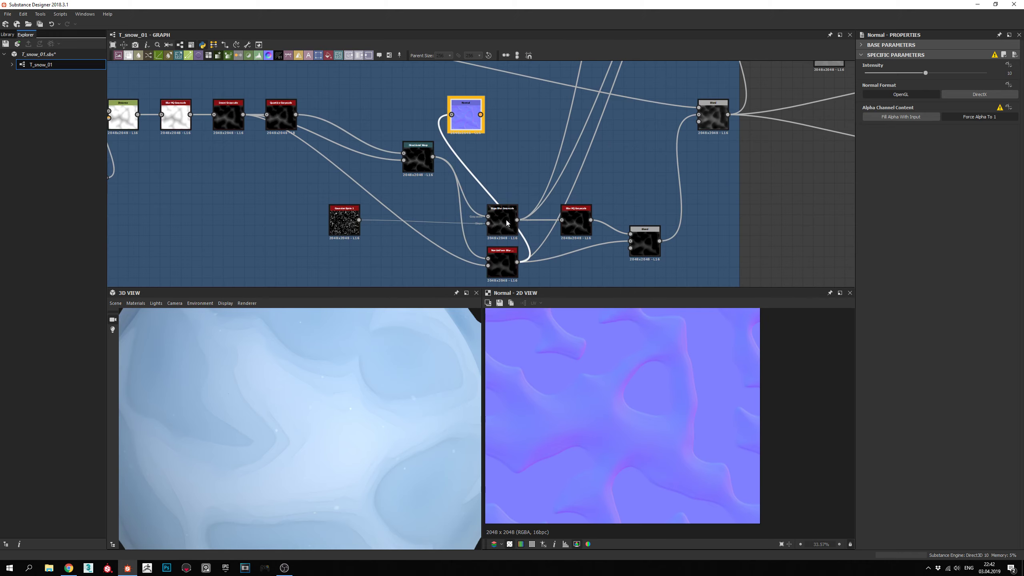
scroll(507, 223, up, 3)
scroll(504, 227, down, 1)
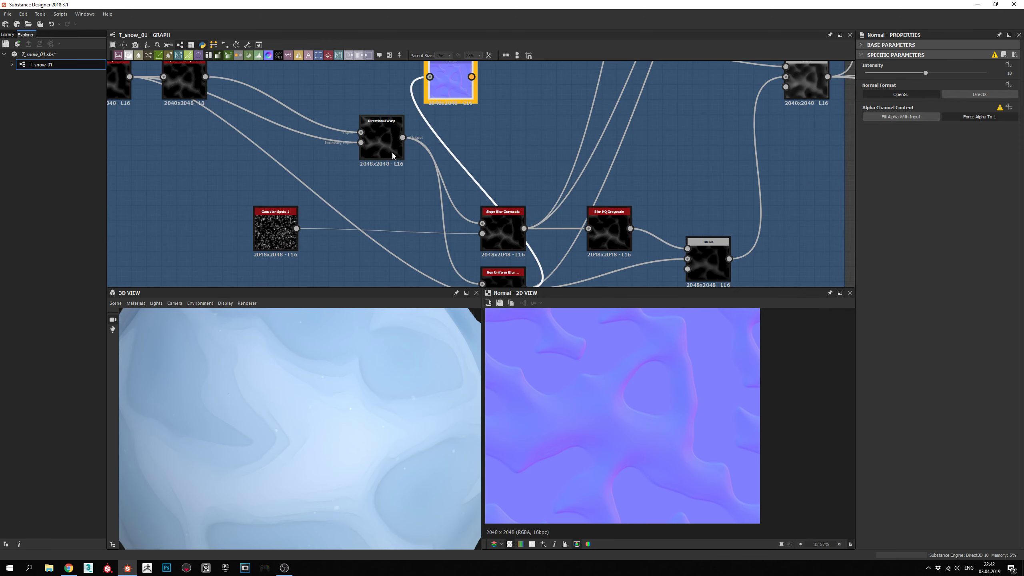
scroll(487, 184, down, 2)
double_click(542, 237)
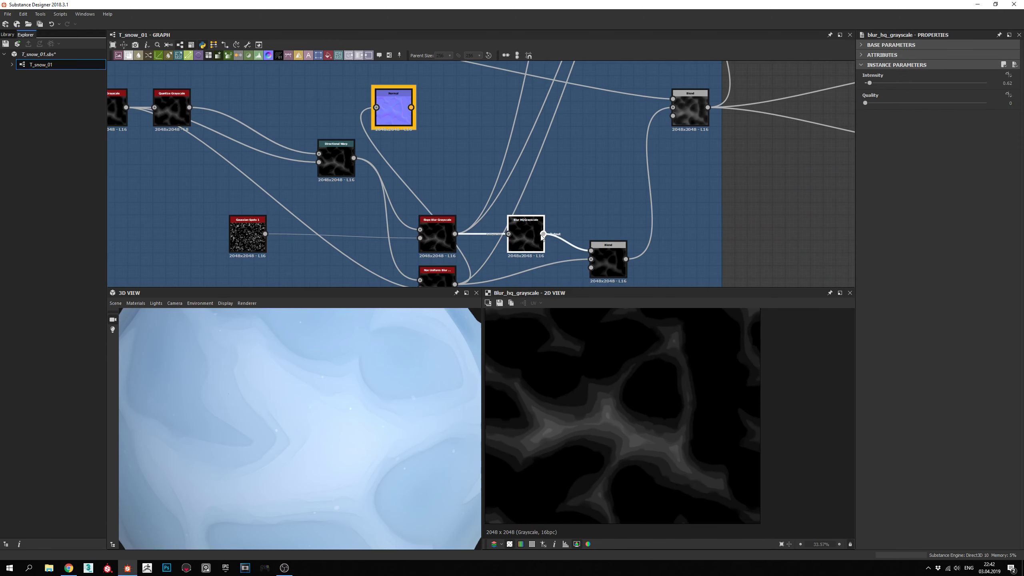
middle_drag(542, 237, 532, 218)
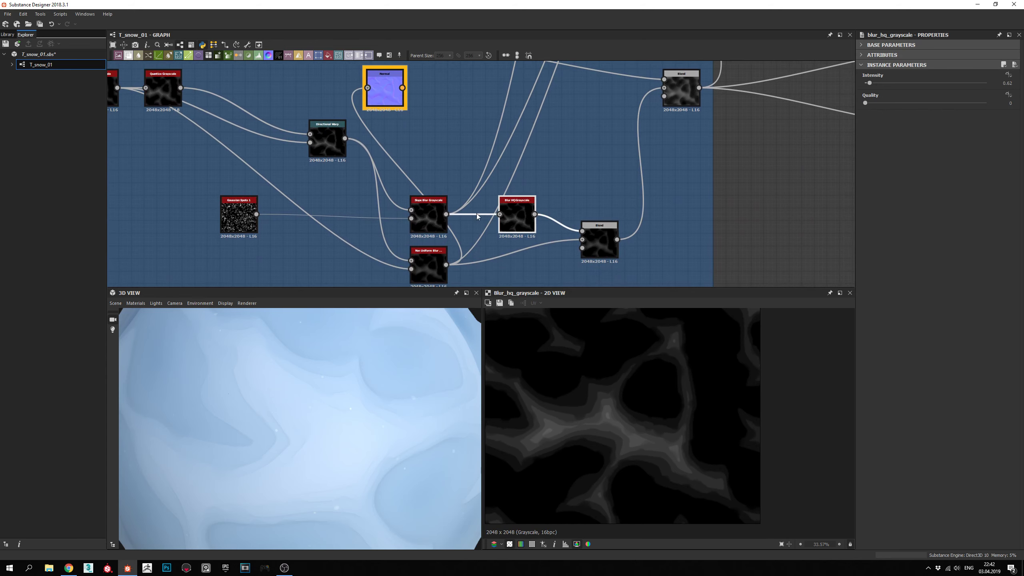
middle_drag(509, 214, 504, 211)
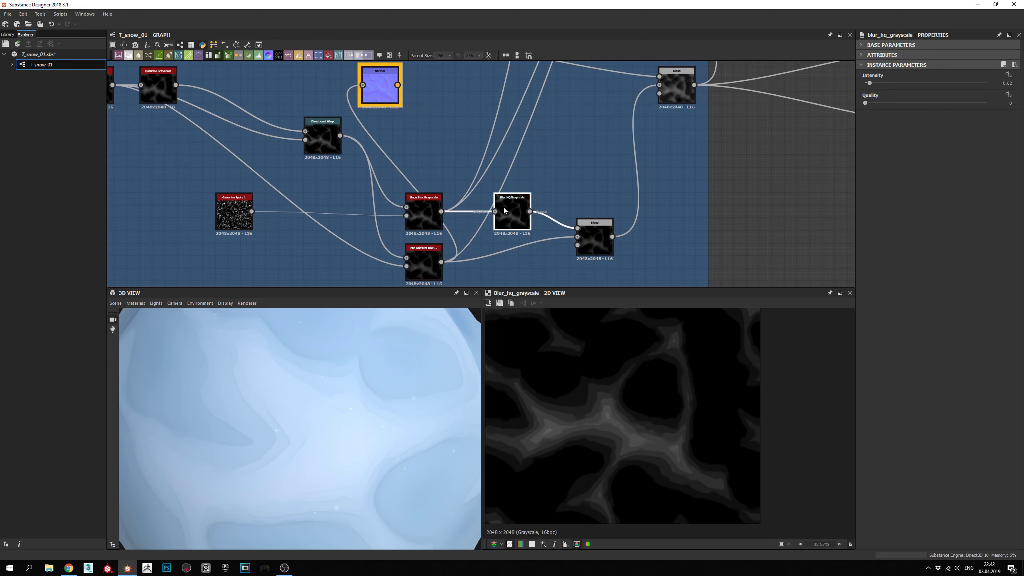
Move the Normal node beside Blur HQ Grayscale, feed it that node's output and display the resulting normal map.
double_click(424, 212)
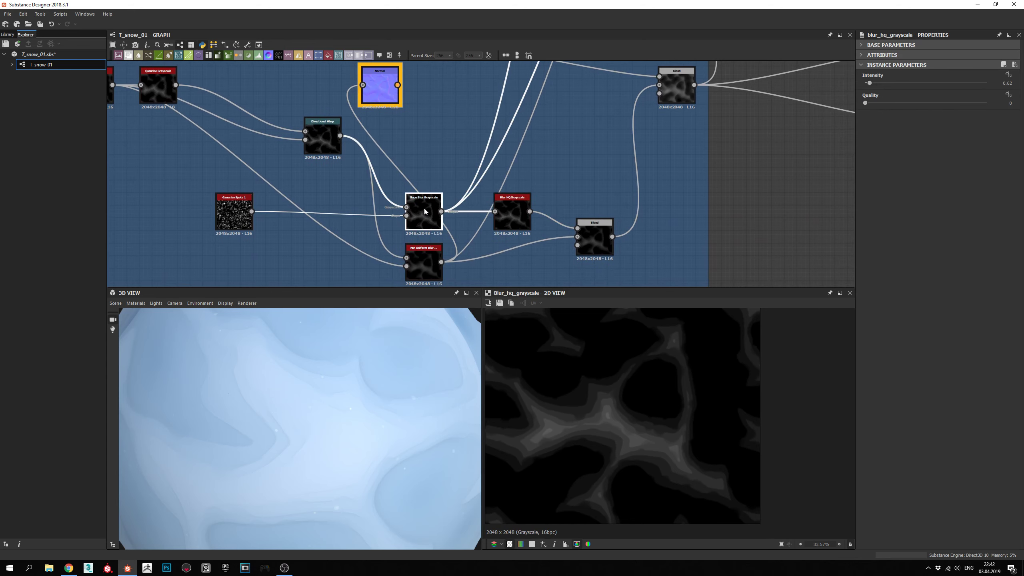
double_click(500, 213)
drag(529, 210, 589, 166)
double_click(583, 163)
scroll(630, 419, up, 1)
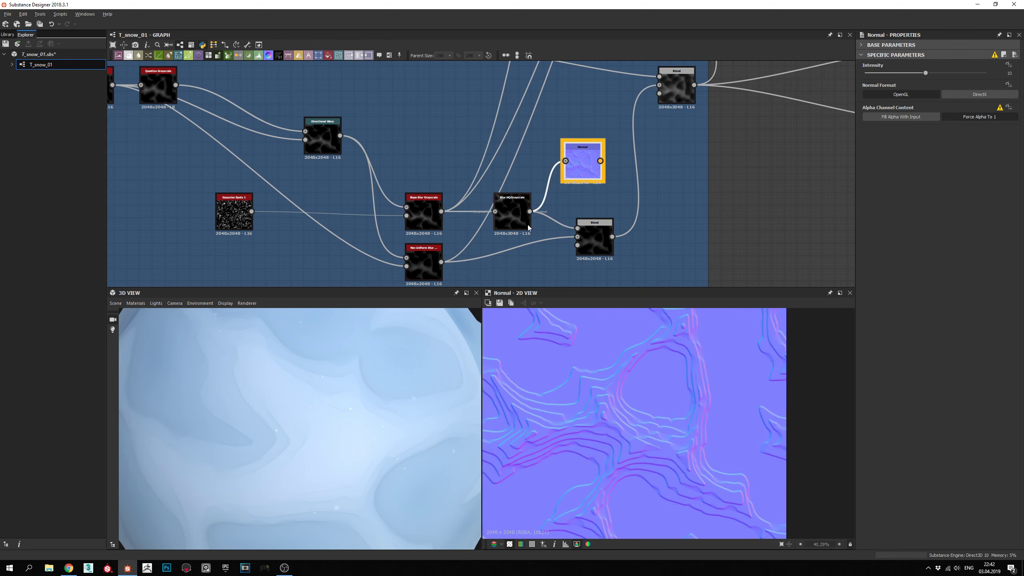
Compare the Normal node's result with Slope Blur Grayscale as input against the result with Blur HQ Grayscale reconnected.
drag(442, 212, 565, 160)
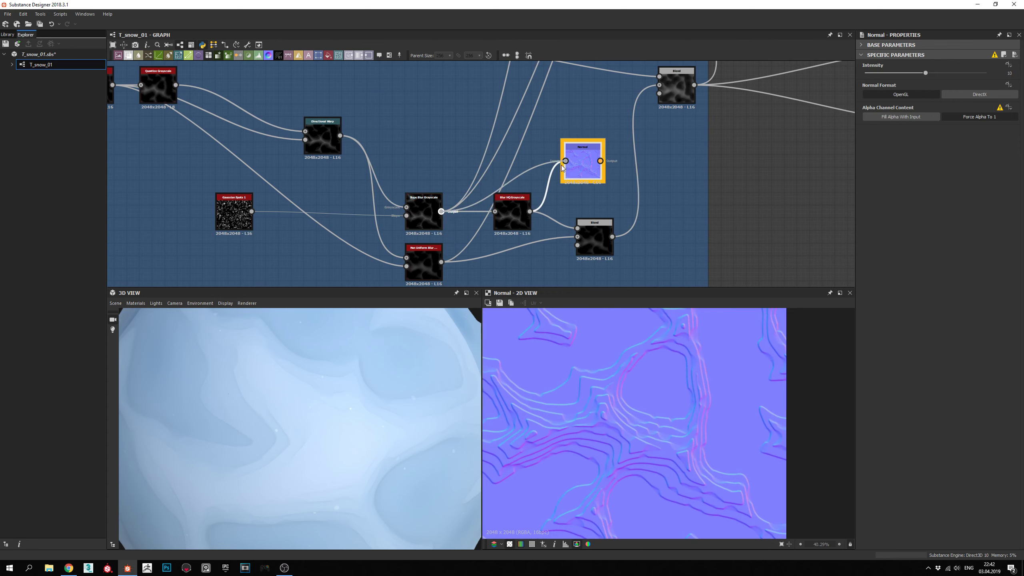
scroll(620, 427, up, 3)
middle_drag(619, 424, 635, 435)
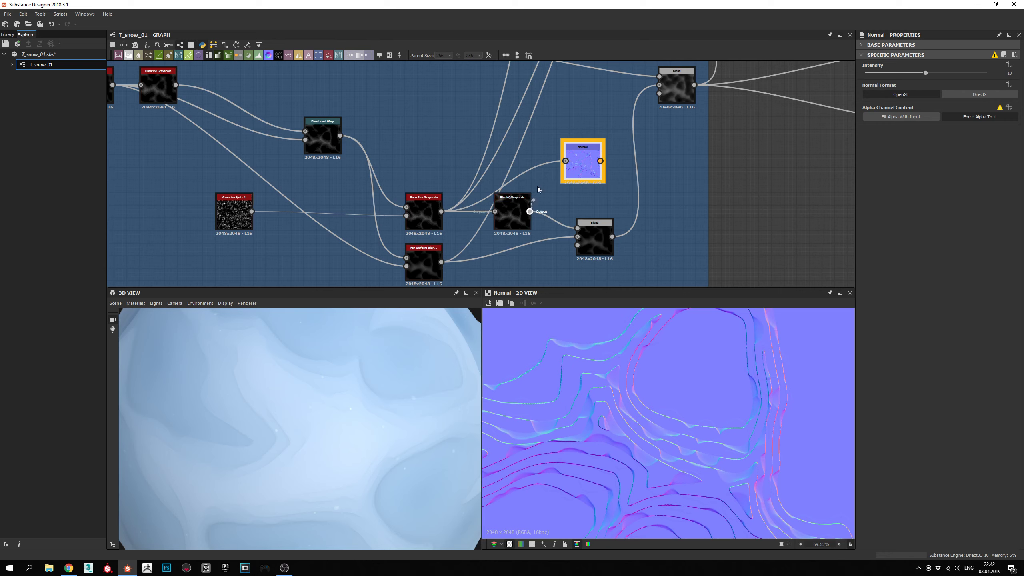
drag(530, 211, 565, 160)
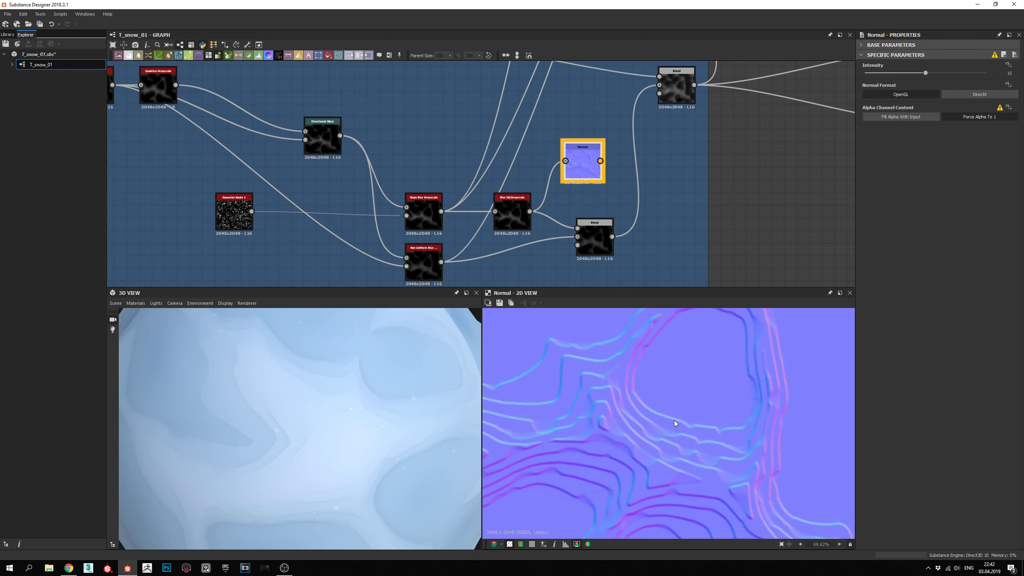
middle_drag(689, 425, 645, 430)
Preview the Min (Darken) Blend node, connect its output to the Normal node and display the Normal node's result.
middle_drag(599, 235, 554, 197)
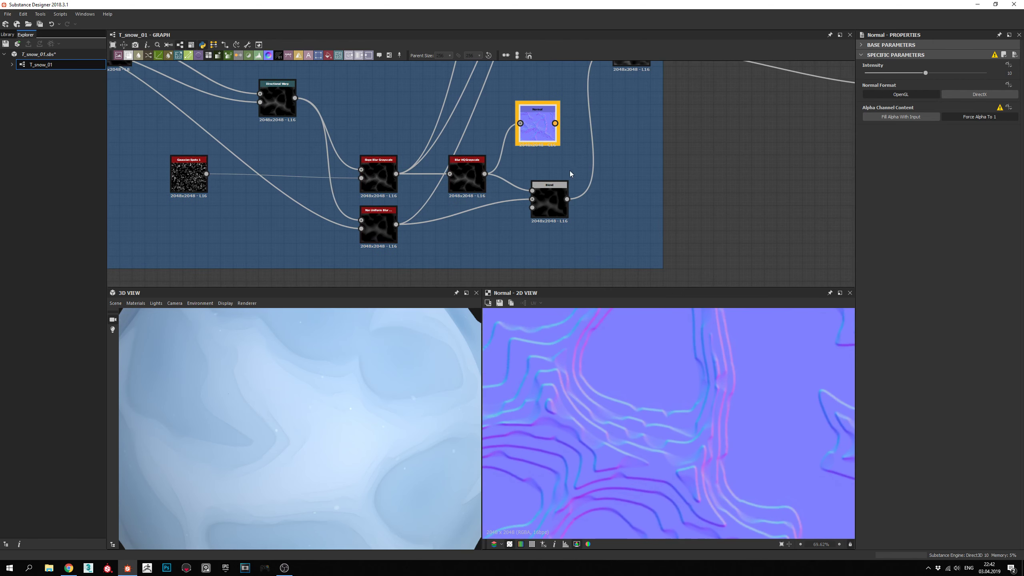
double_click(553, 196)
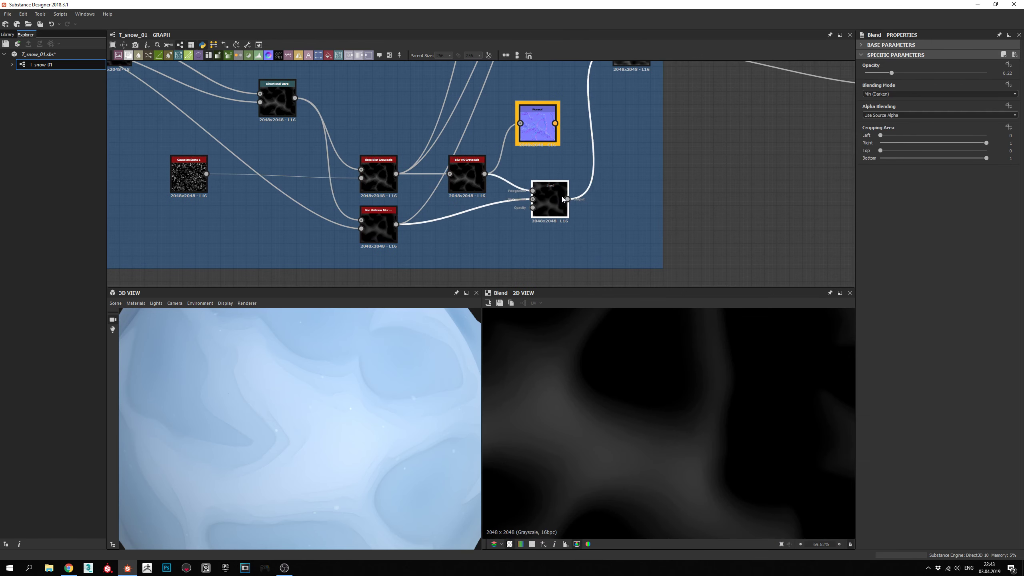
drag(562, 199, 520, 123)
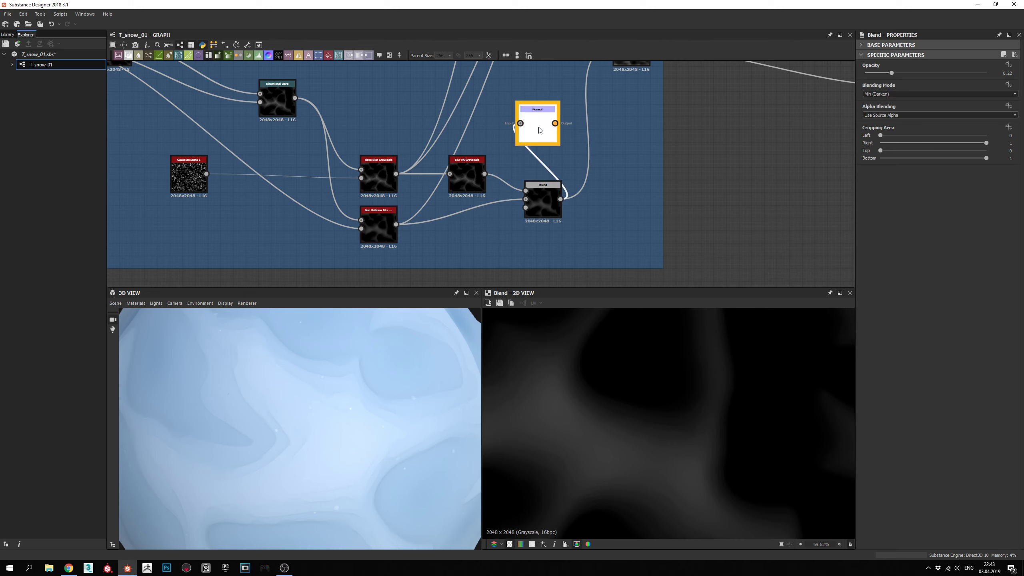
double_click(540, 130)
Examine the normal map made from the Min (Darken) Blend node across the whole texture in the 2D view.
scroll(631, 431, down, 4)
middle_drag(654, 411, 669, 366)
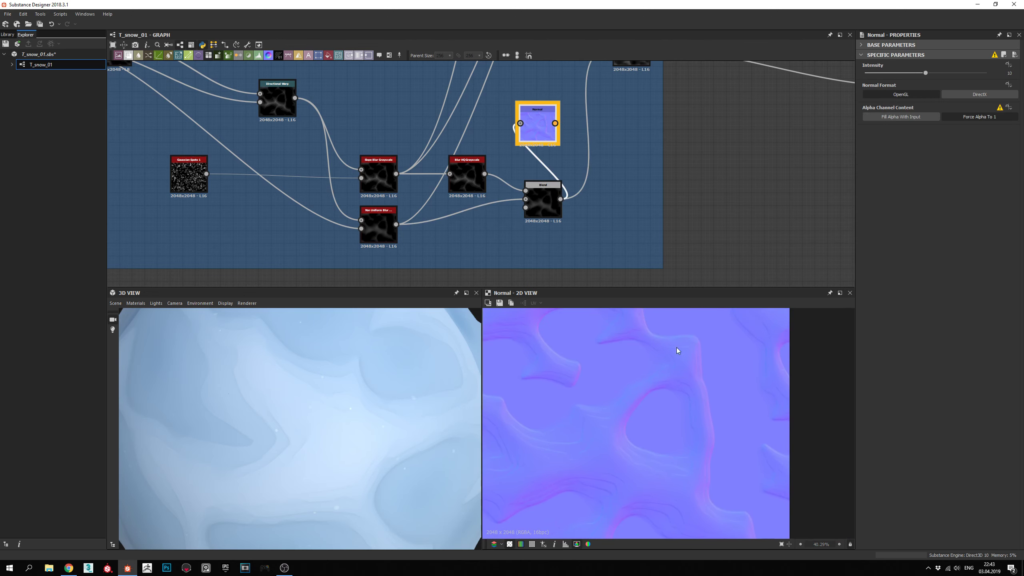
middle_drag(589, 459, 607, 415)
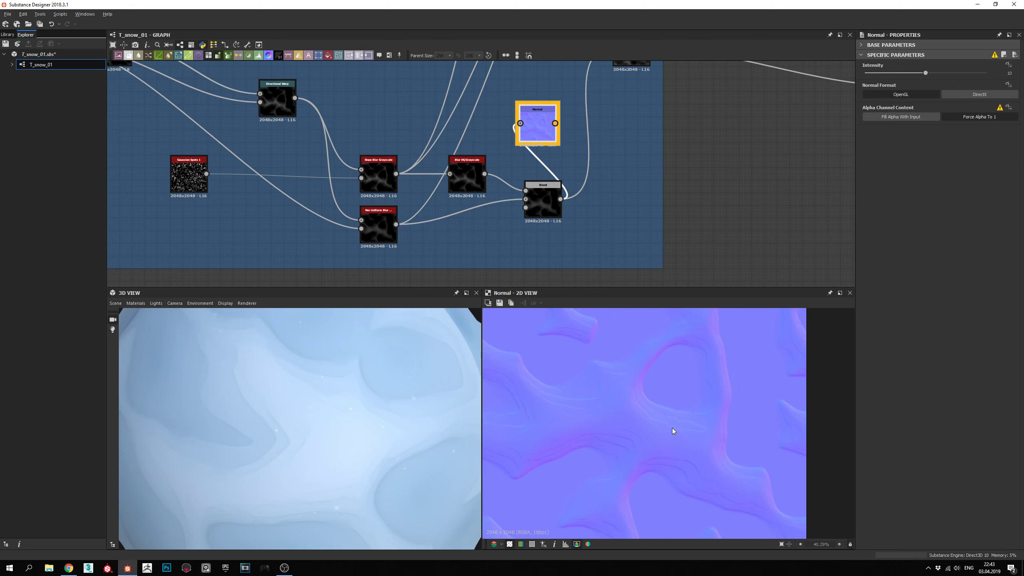
mouse_move(672, 427)
middle_down()
mouse_move(643, 413)
mouse_move(654, 420)
middle_up()
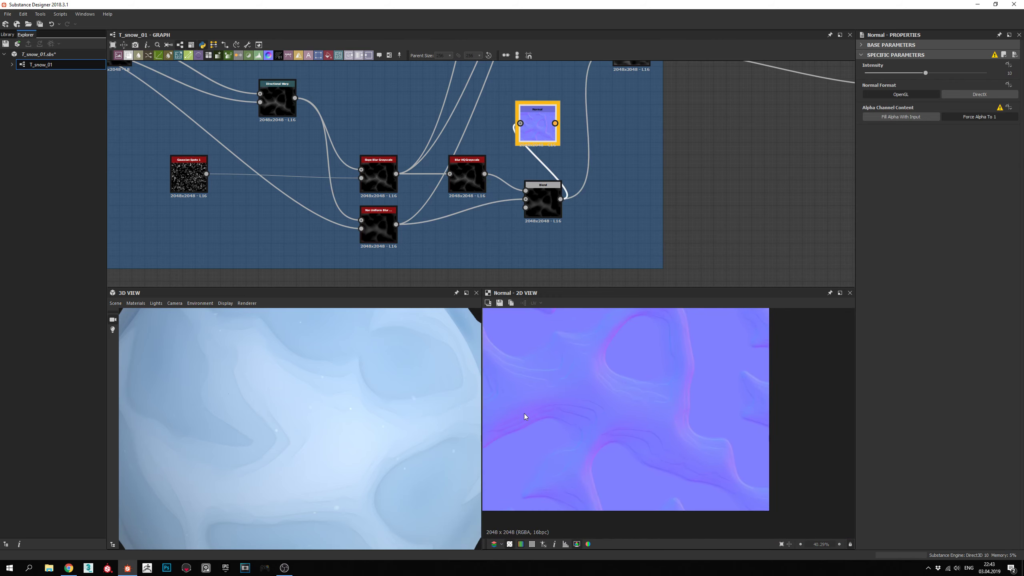
middle_drag(525, 416, 585, 399)
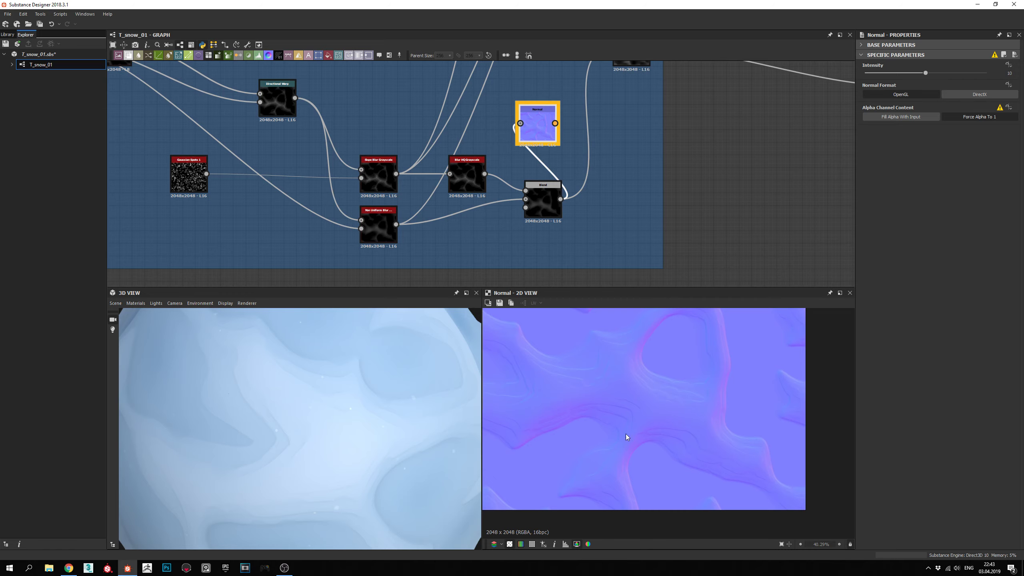
middle_drag(626, 434, 722, 448)
scroll(659, 418, down, 1)
scroll(645, 416, up, 2)
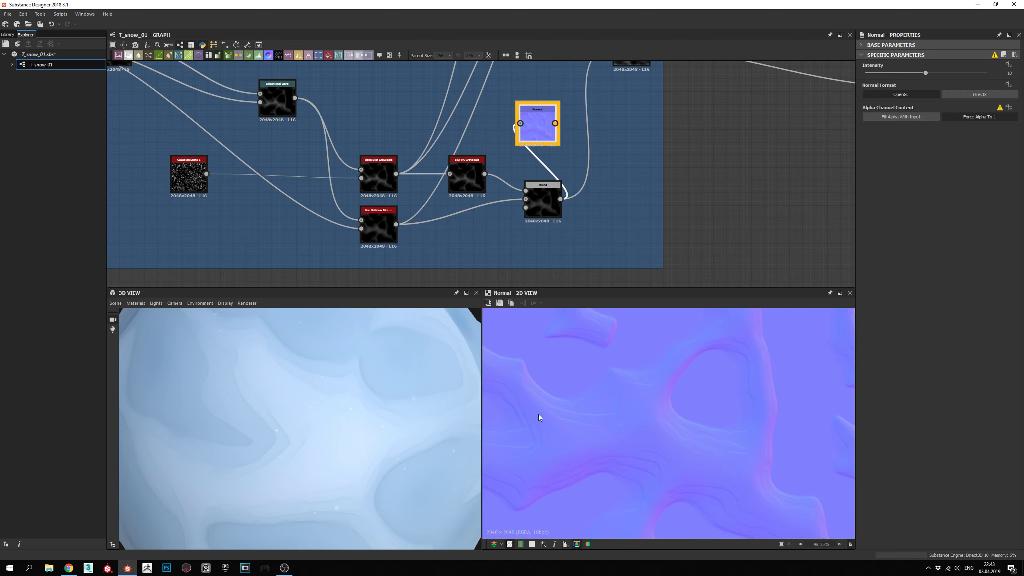
mouse_move(652, 441)
middle_down()
mouse_move(673, 418)
mouse_move(618, 450)
mouse_move(681, 455)
mouse_move(642, 460)
mouse_move(661, 422)
mouse_move(670, 437)
middle_up()
scroll(618, 451, down, 2)
Preview the height frame's last Blend node, set to Add (Linear Dodge), and move the Normal node just below it.
middle_drag(581, 221, 519, 294)
double_click(562, 125)
middle_drag(579, 181, 666, 220)
drag(577, 227, 705, 207)
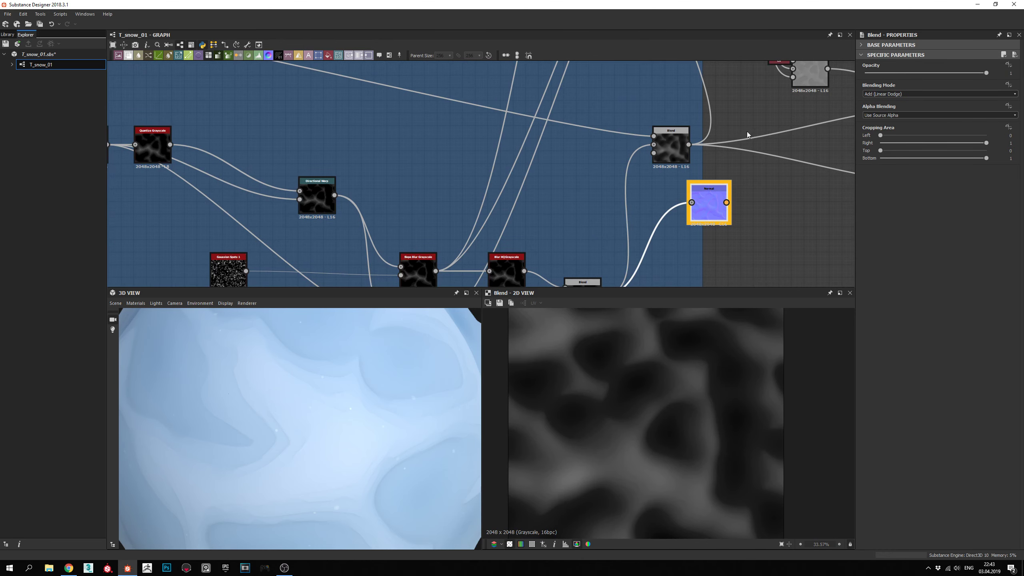
Try the Add (Linear Dodge) Blend output as the Normal node's input and restore the connection from the Min (Darken) Blend node.
middle_drag(598, 175, 544, 171)
drag(638, 199, 633, 152)
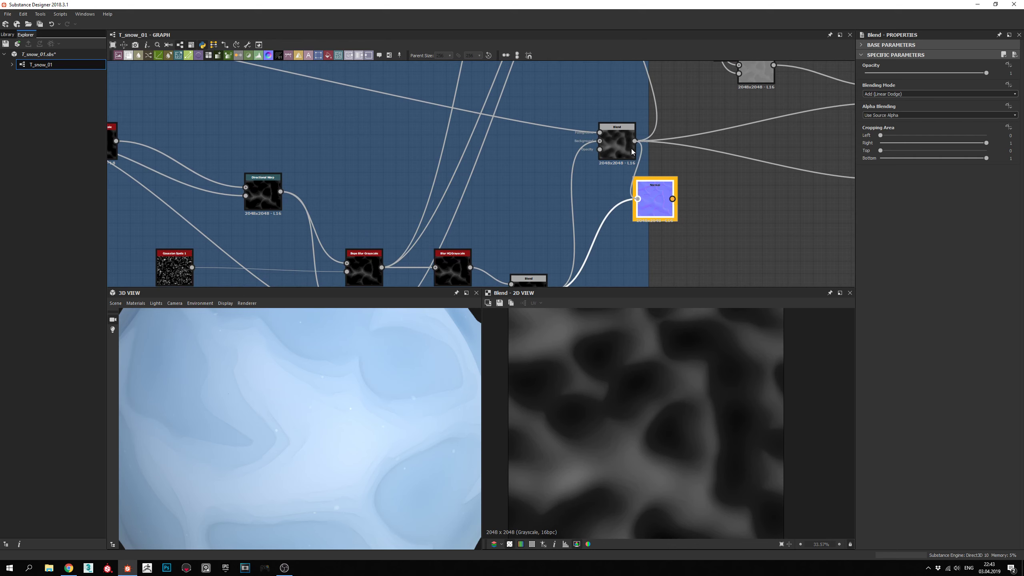
double_click(647, 205)
middle_drag(553, 260, 544, 219)
drag(628, 159, 540, 266)
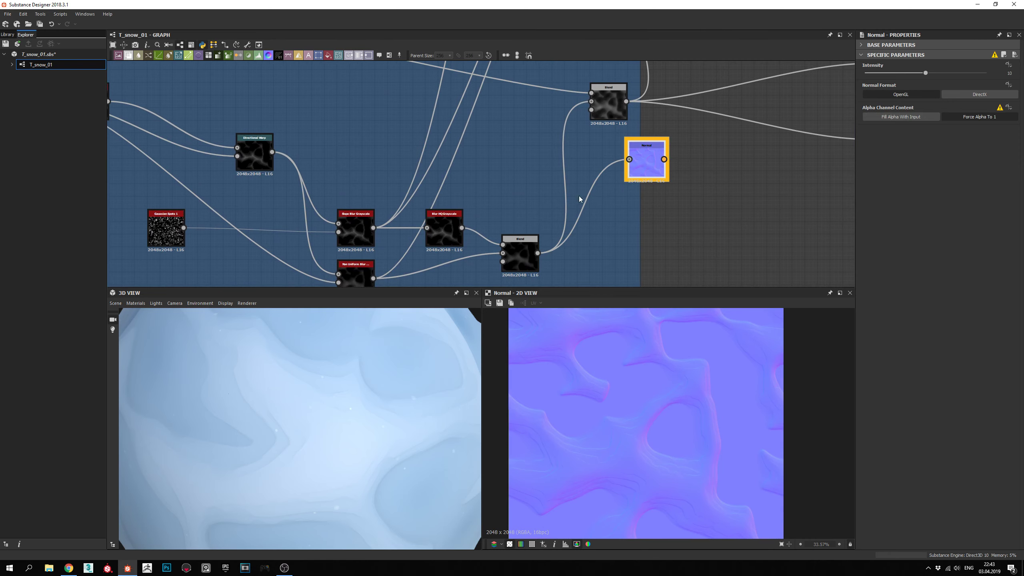
Move the Normal node up into the height frame, toward the Invert Grayscale and Histogram Range nodes.
middle_drag(603, 203, 684, 262)
middle_drag(497, 188, 597, 199)
scroll(596, 199, down, 3)
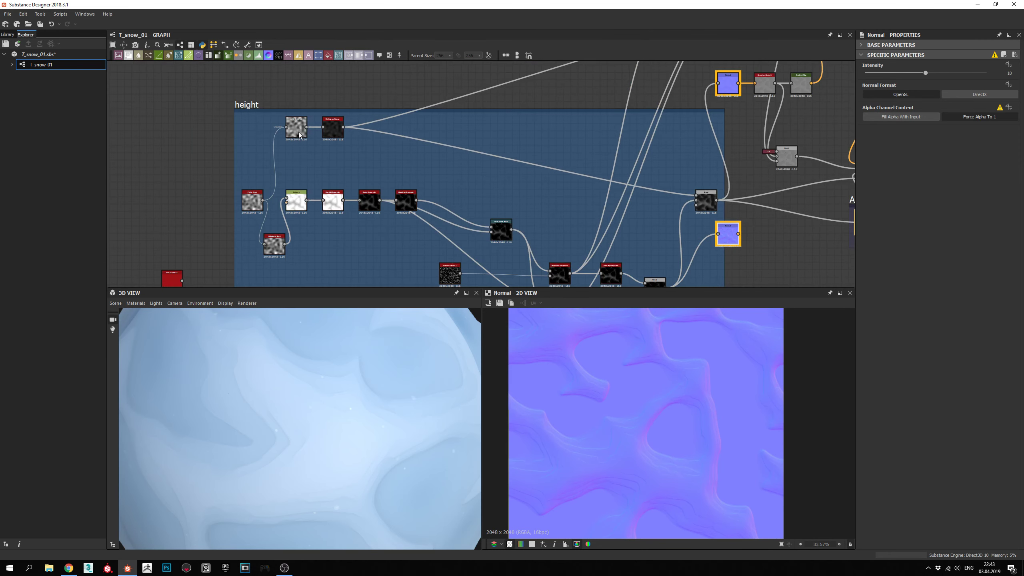
scroll(297, 128, up, 3)
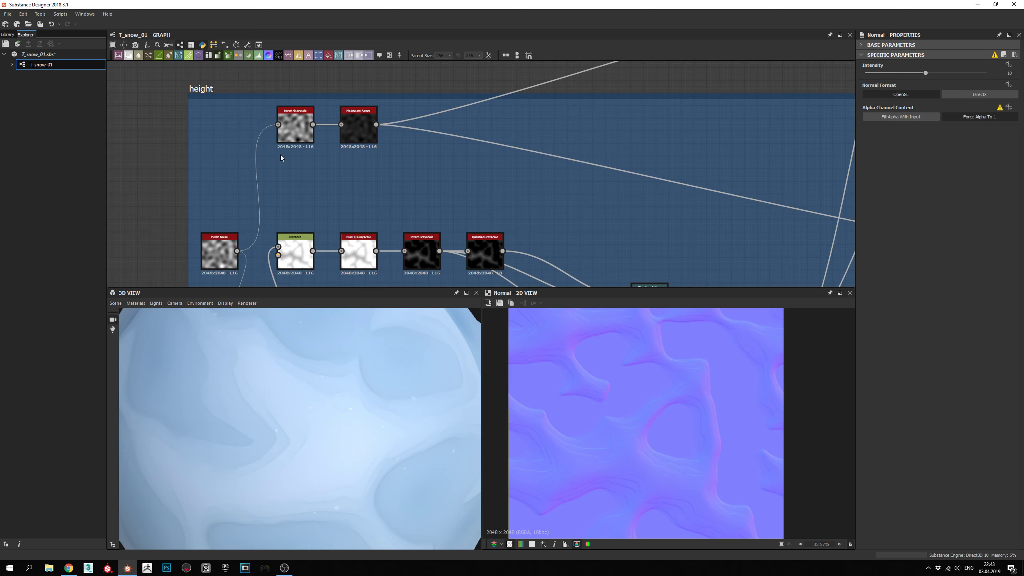
middle_drag(368, 183, 141, 135)
scroll(486, 199, down, 2)
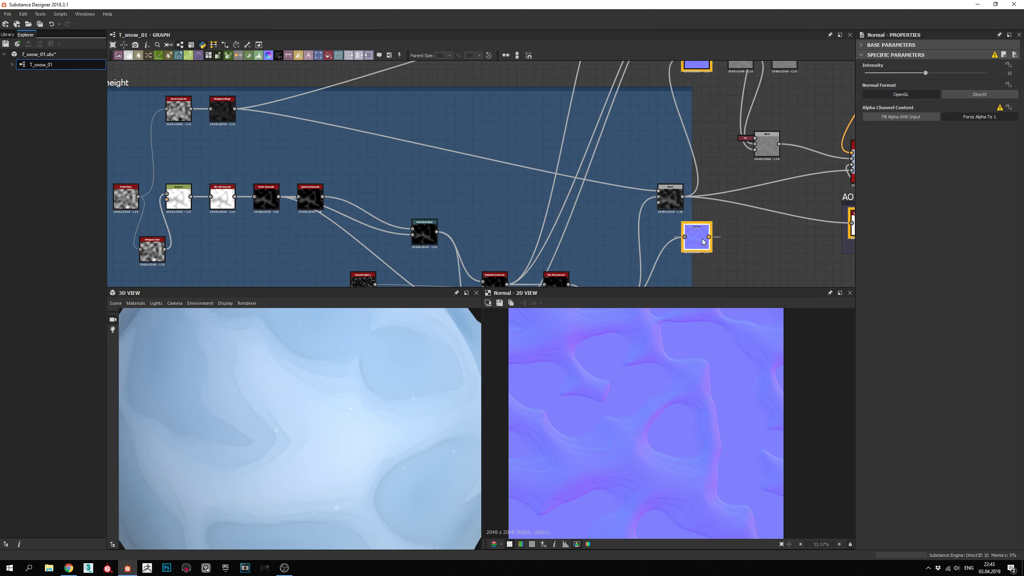
drag(698, 237, 394, 153)
Preview the Invert Grayscale node fed by Perlin Noise and the Histogram Range node that follows it.
middle_drag(214, 127, 399, 124)
scroll(486, 180, up, 3)
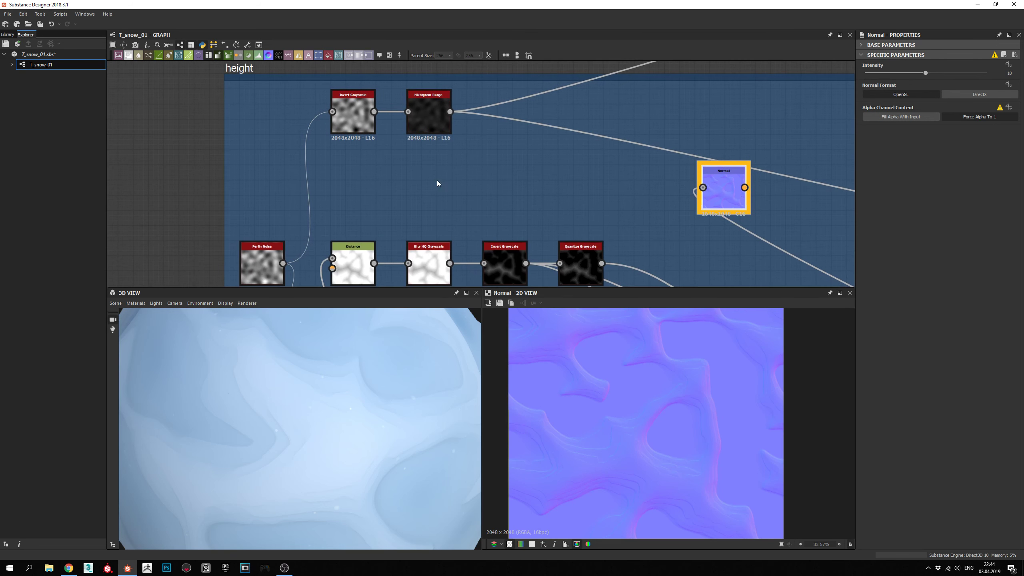
double_click(358, 118)
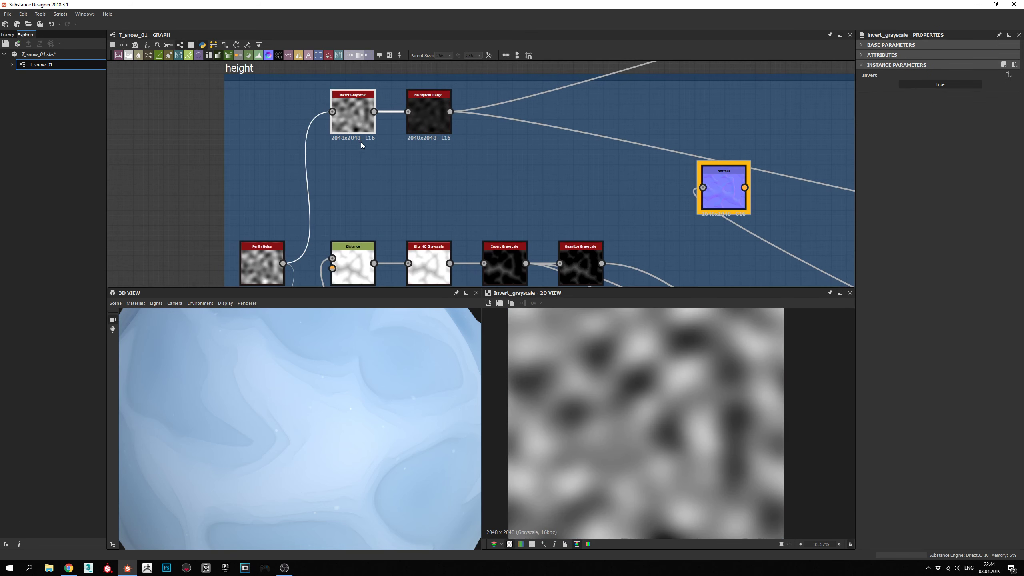
double_click(431, 115)
Connect the Histogram Range output to the Normal node and display the resulting normal map.
middle_drag(577, 194, 432, 192)
drag(556, 186, 304, 109)
double_click(588, 201)
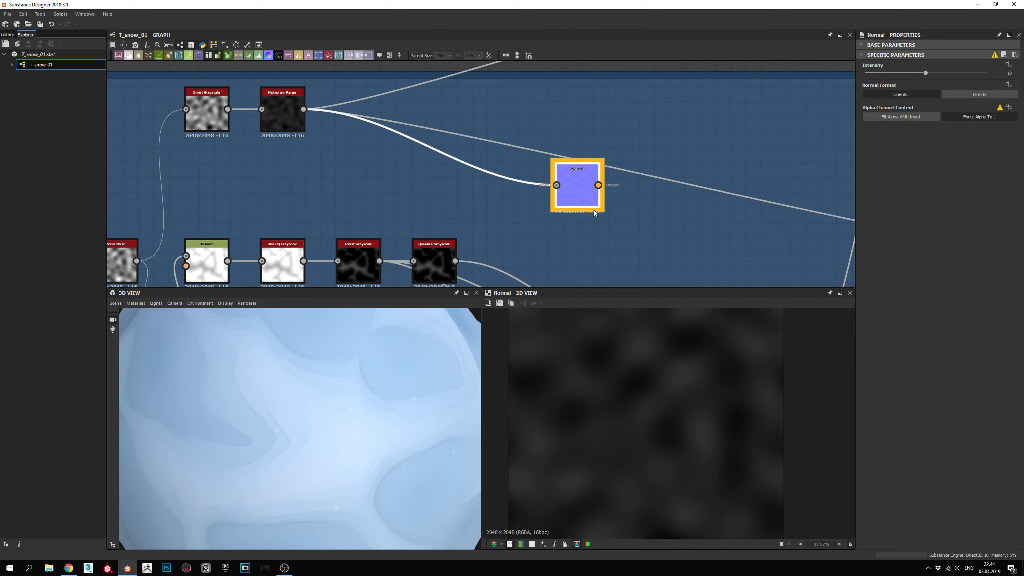
scroll(671, 410, down, 2)
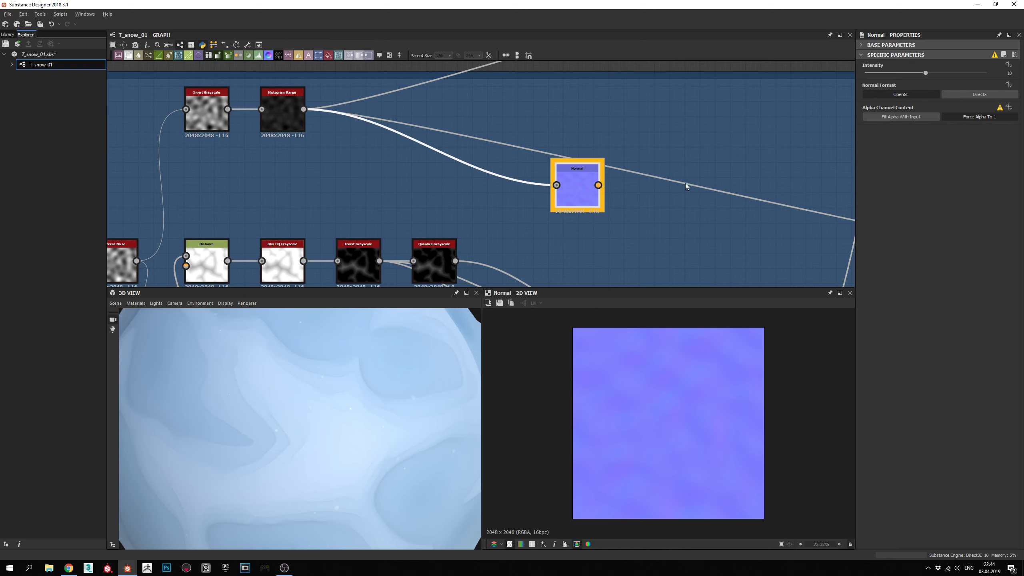
Move the Normal node back beside the height frame's last Blend node and connect that Blend's output to it.
middle_drag(686, 184, 426, 119)
drag(325, 129, 773, 152)
middle_drag(773, 152, 210, 107)
scroll(398, 121, up, 1)
drag(392, 101, 538, 219)
middle_drag(512, 116, 510, 160)
drag(518, 261, 508, 138)
middle_drag(508, 138, 476, 131)
scroll(523, 244, down, 3)
drag(475, 131, 501, 230)
middle_drag(501, 230, 509, 174)
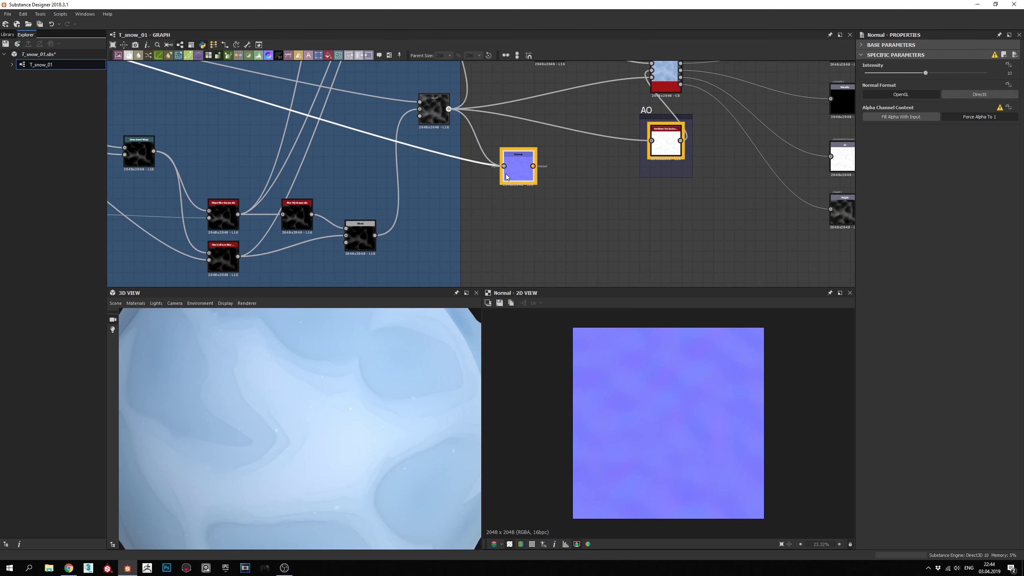
Examine the normal map of the combined height from the last Blend node in the 2D view.
scroll(645, 419, up, 2)
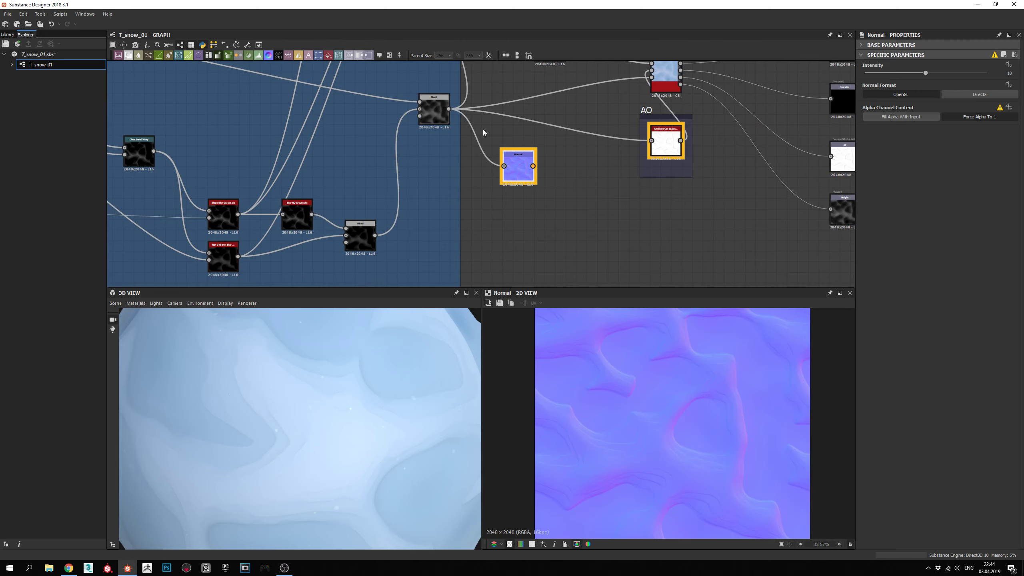
middle_drag(520, 198, 470, 145)
middle_drag(506, 189, 464, 255)
middle_drag(466, 197, 520, 271)
middle_drag(499, 228, 529, 233)
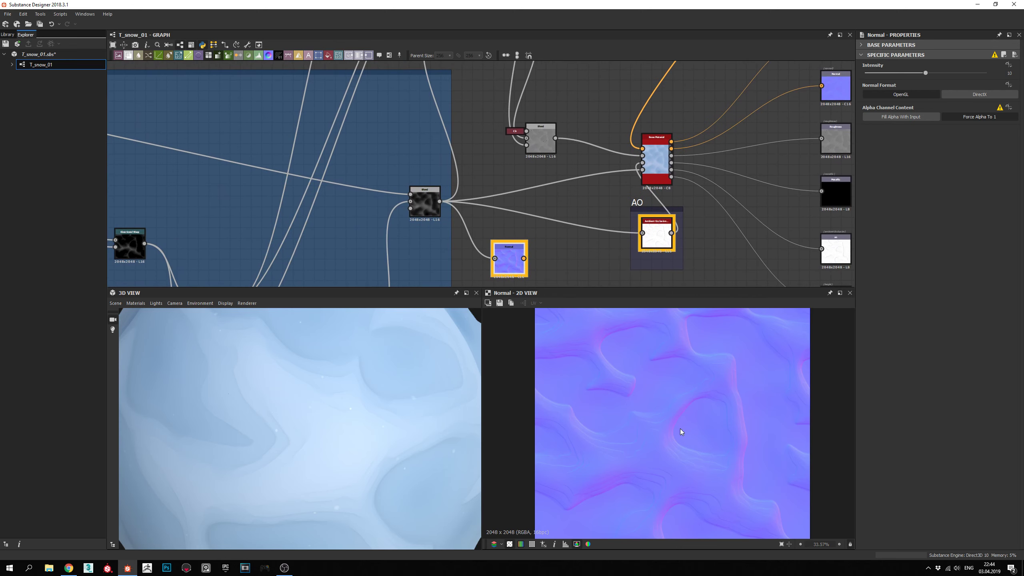
scroll(680, 430, down, 1)
scroll(680, 430, up, 2)
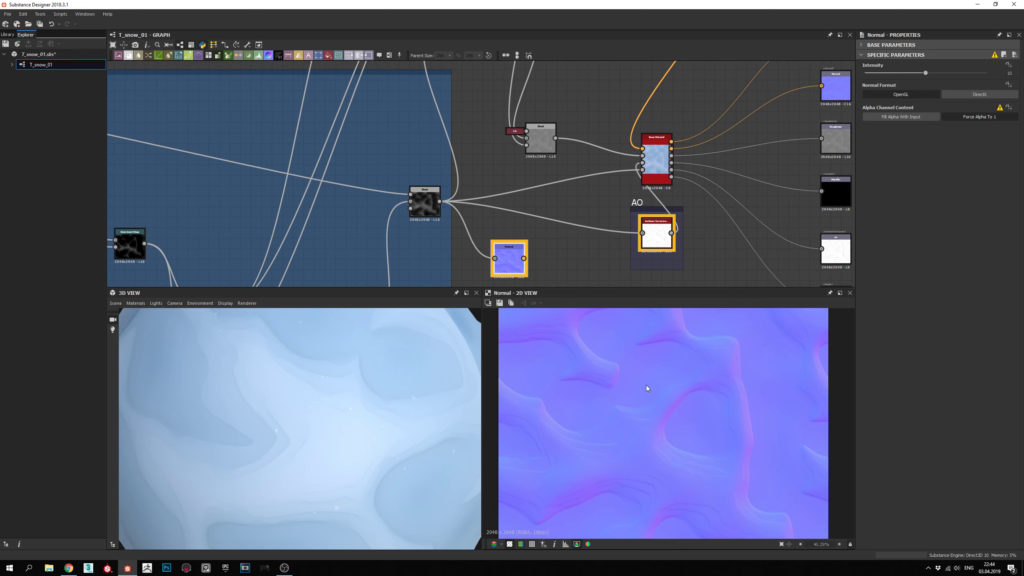
Shift the Normal node slightly lower and preview the ambient occlusion node in the AO frame up close.
middle_drag(576, 273, 543, 203)
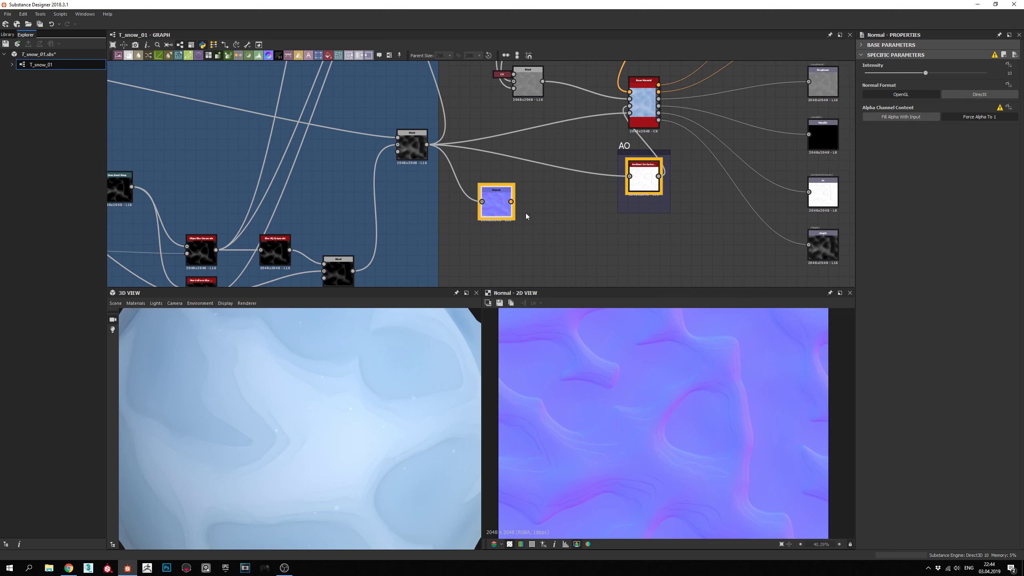
drag(504, 207, 515, 231)
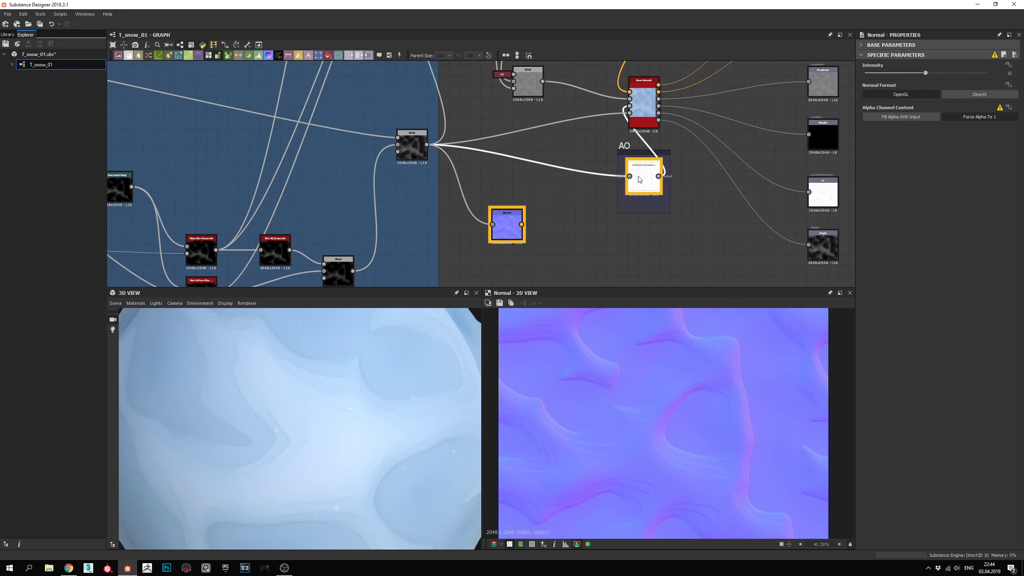
double_click(639, 179)
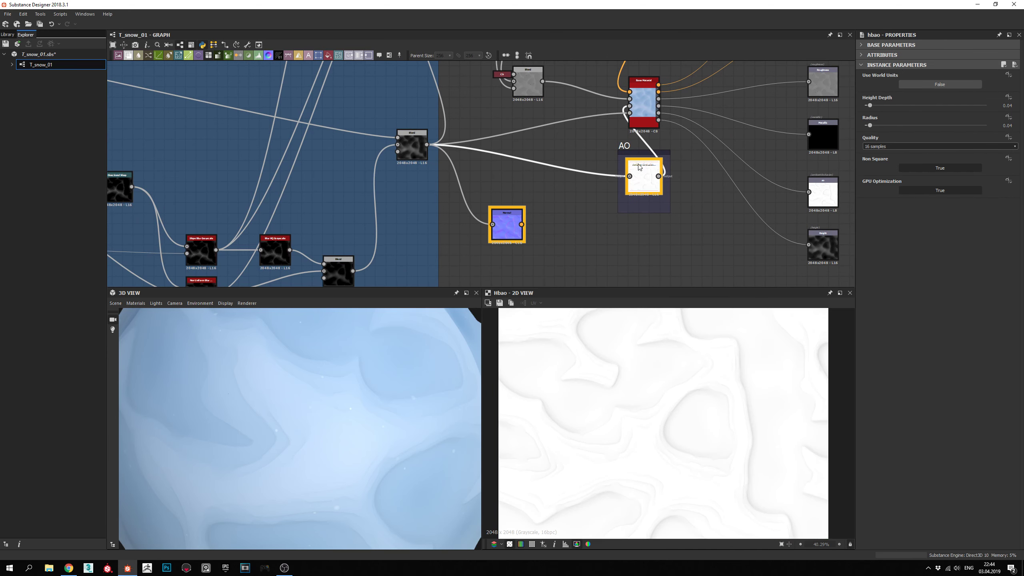
scroll(608, 417, down, 2)
scroll(689, 438, up, 4)
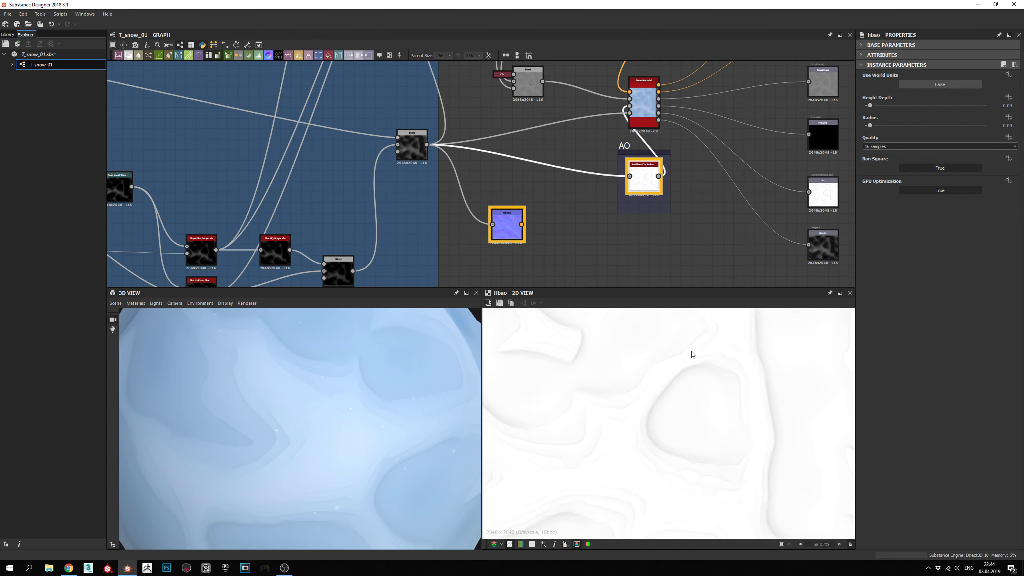
Move the temporary Normal node up beneath the existing Normal and Curvature Smooth nodes below the albedo frame.
middle_drag(571, 162, 575, 220)
drag(514, 278, 472, 93)
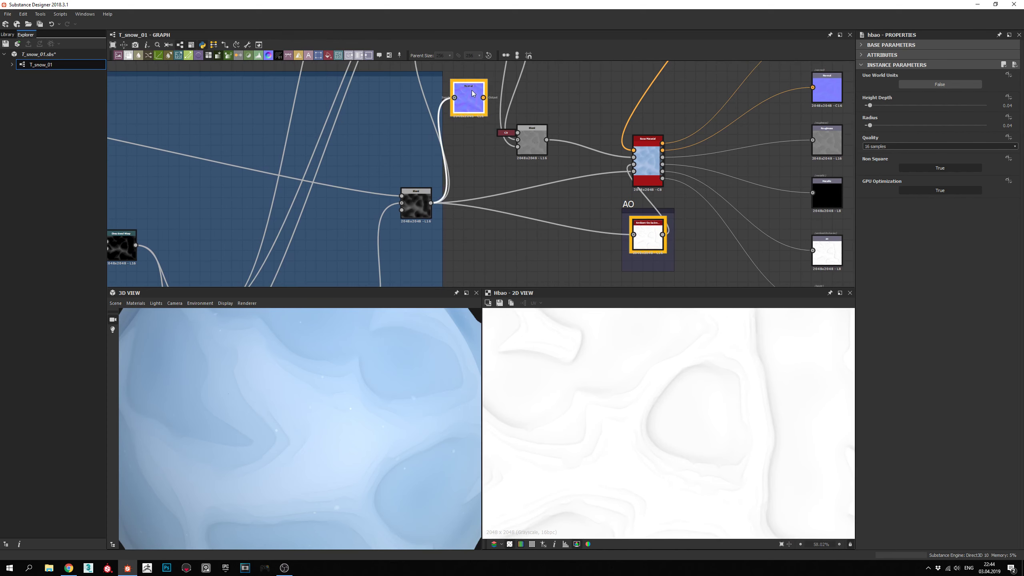
scroll(544, 163, down, 4)
middle_drag(537, 180, 610, 257)
scroll(577, 172, up, 4)
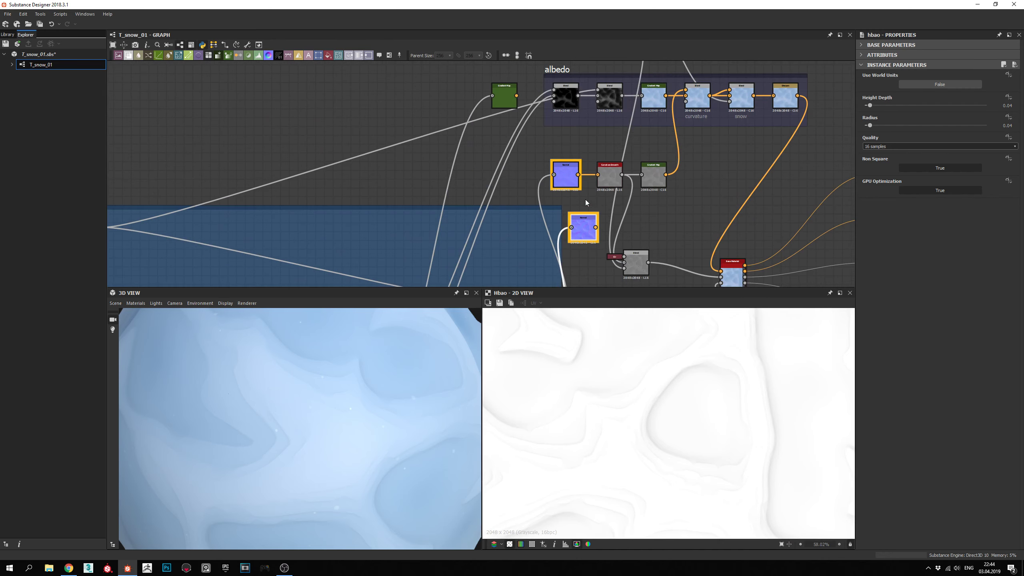
Select the Normal node that feeds Curvature Smooth and preview the Curvature Smooth node's result.
click(569, 173)
middle_drag(569, 172, 547, 135)
click(578, 114)
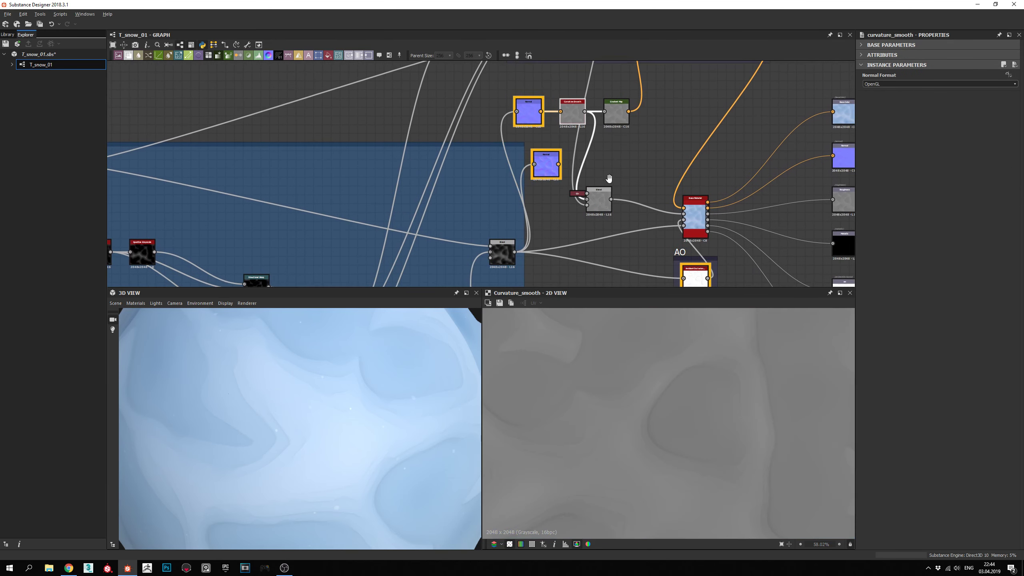
scroll(578, 113, up, 4)
scroll(555, 214, down, 3)
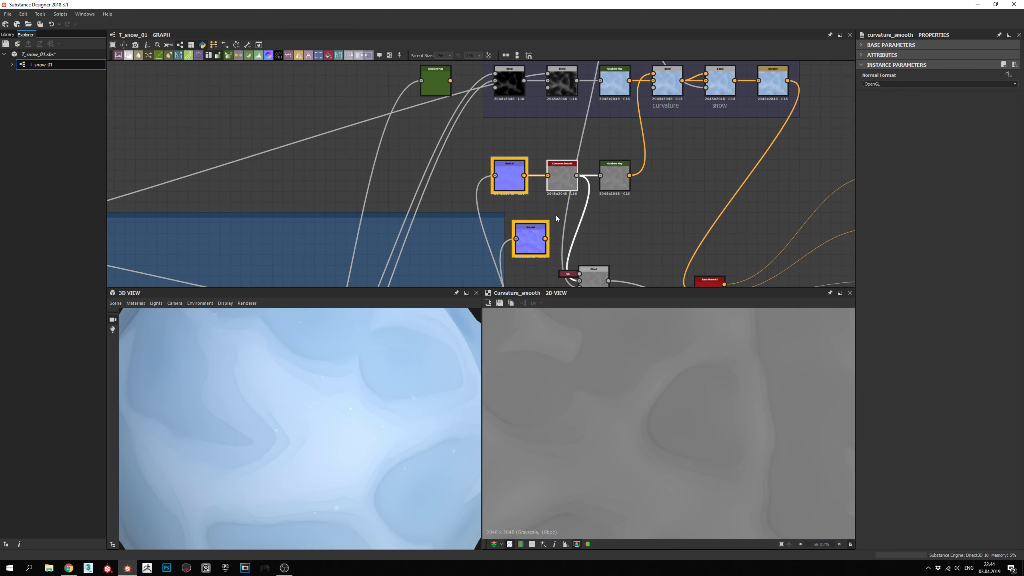
Select the Subtract Blend node that feeds the Base Material beside the temporary Normal node and preview its roughness result.
middle_drag(554, 216, 550, 148)
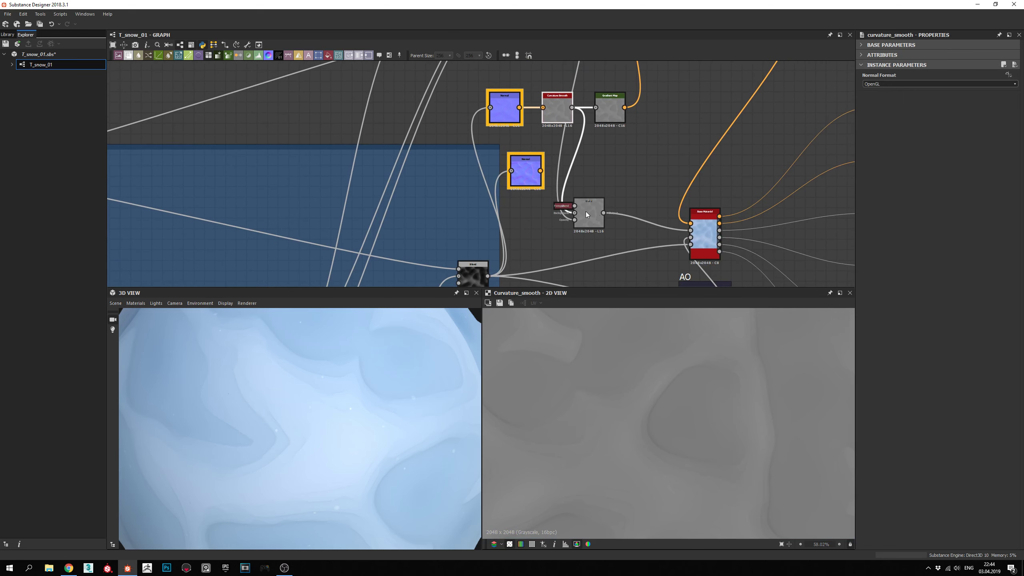
scroll(593, 212, up, 2)
middle_drag(599, 213, 586, 185)
click(577, 189)
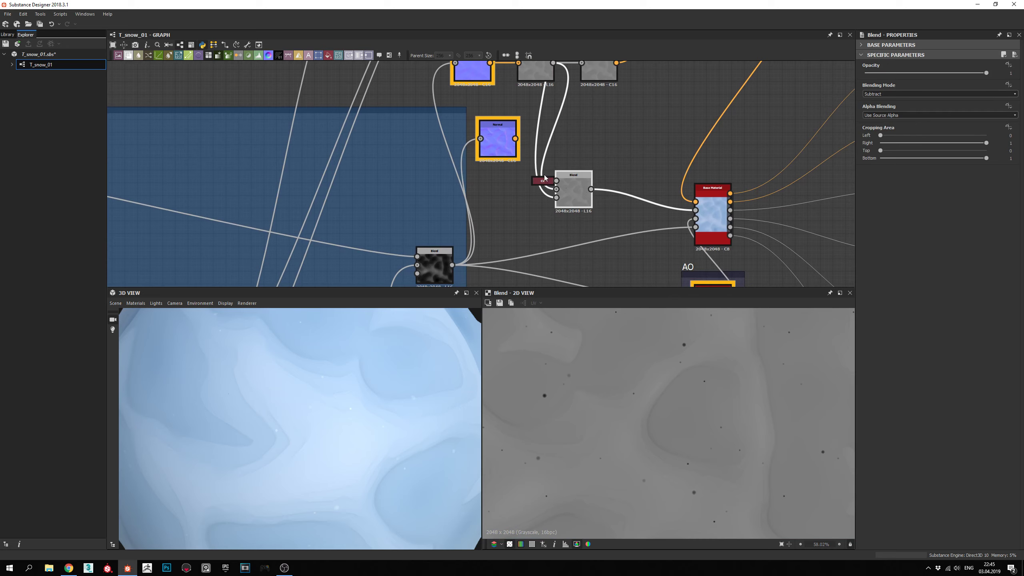
Add a frame around the roughness Blend node and title it "rough".
right_click(580, 190)
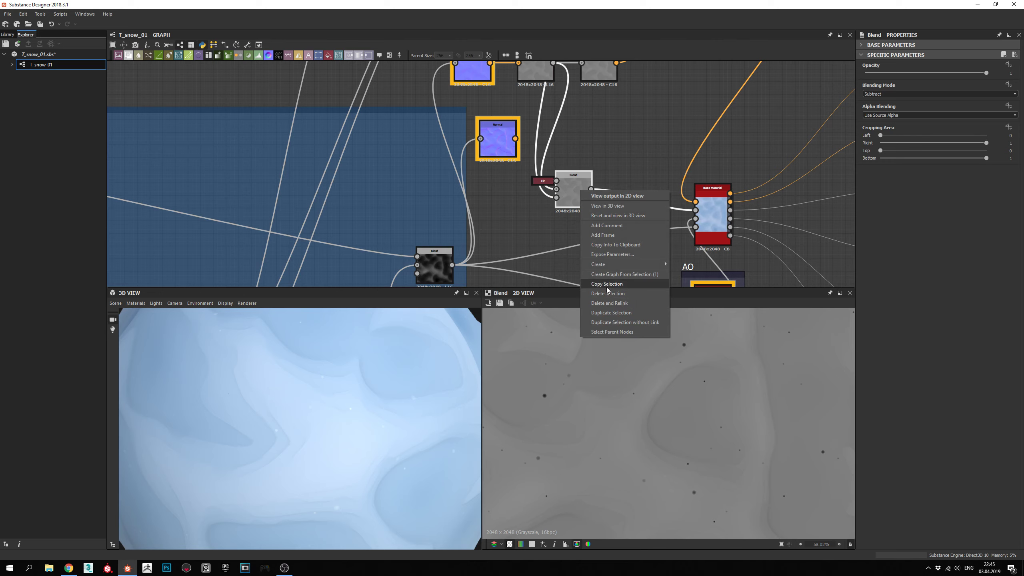
click(603, 235)
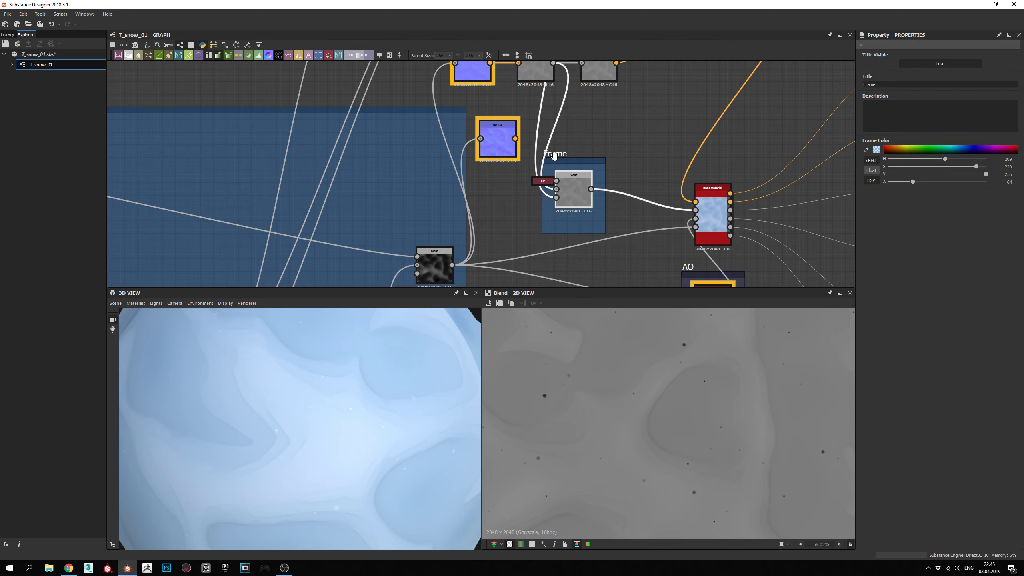
double_click(897, 85)
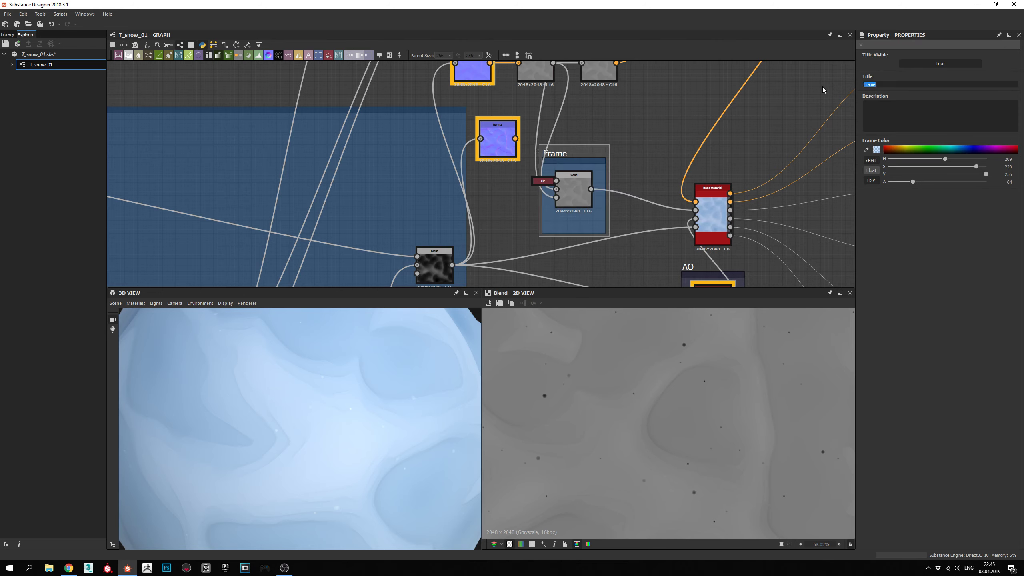
text(rough)
key(Return)
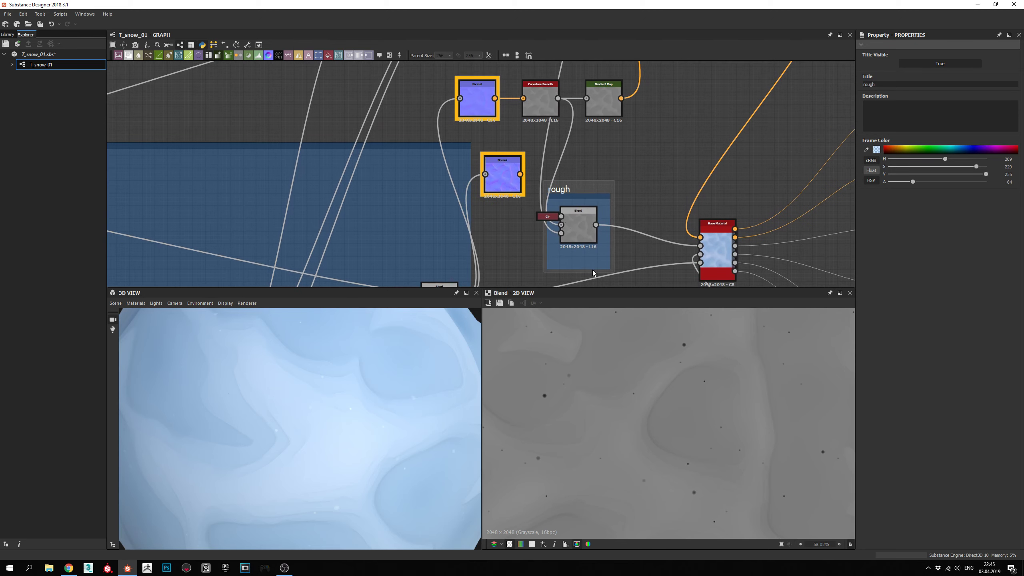
Preview the Curvature Smooth node's result again in the 2D view.
middle_drag(602, 151, 552, 198)
middle_drag(554, 157, 560, 230)
double_click(481, 182)
middle_drag(568, 151, 647, 135)
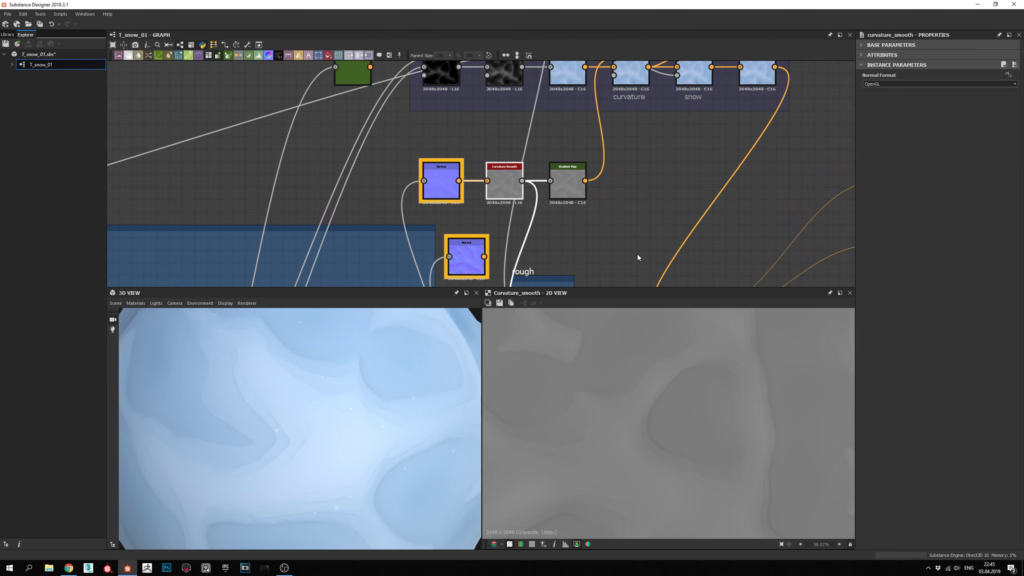
Pull the temporary Normal node out above the Base Material node and remove it from the graph.
middle_drag(637, 254, 631, 157)
middle_drag(490, 161, 543, 164)
drag(510, 162, 629, 162)
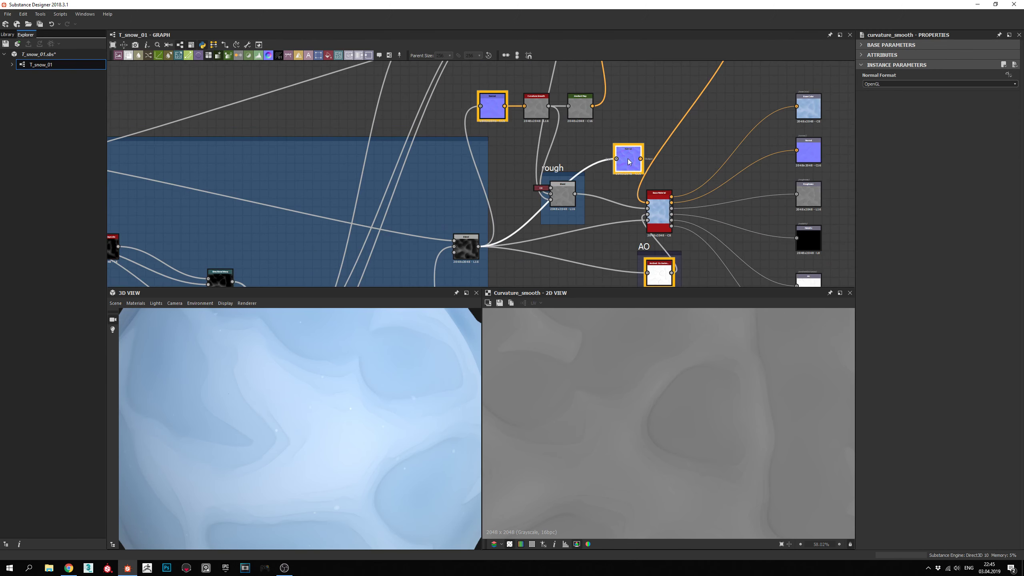
Preview the first Blend node of the albedo frame, set to Min (Darken), in the 2D view.
middle_drag(544, 130, 519, 263)
middle_drag(549, 228, 511, 201)
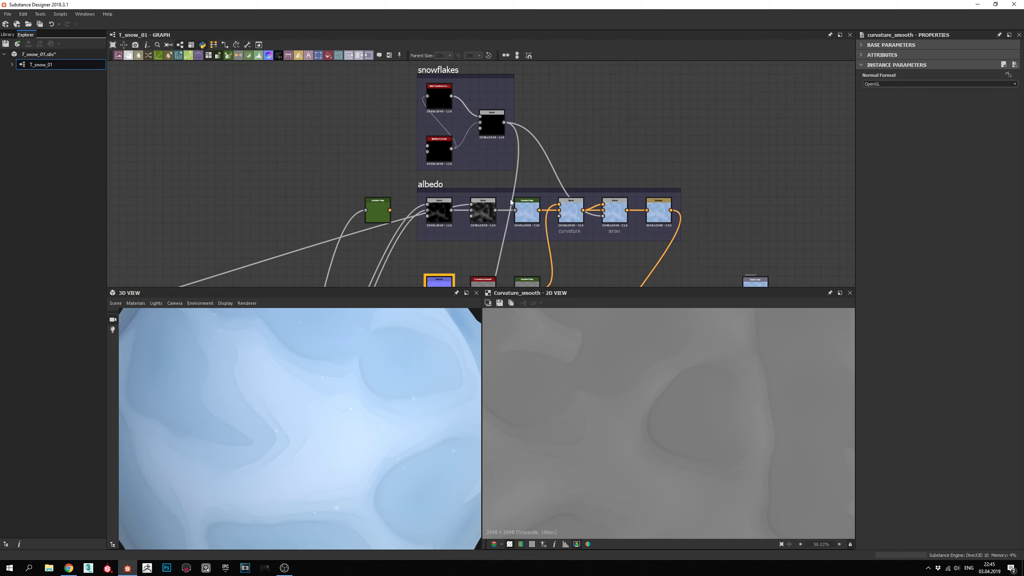
middle_drag(444, 199, 429, 160)
scroll(429, 160, up, 3)
middle_drag(409, 220, 542, 180)
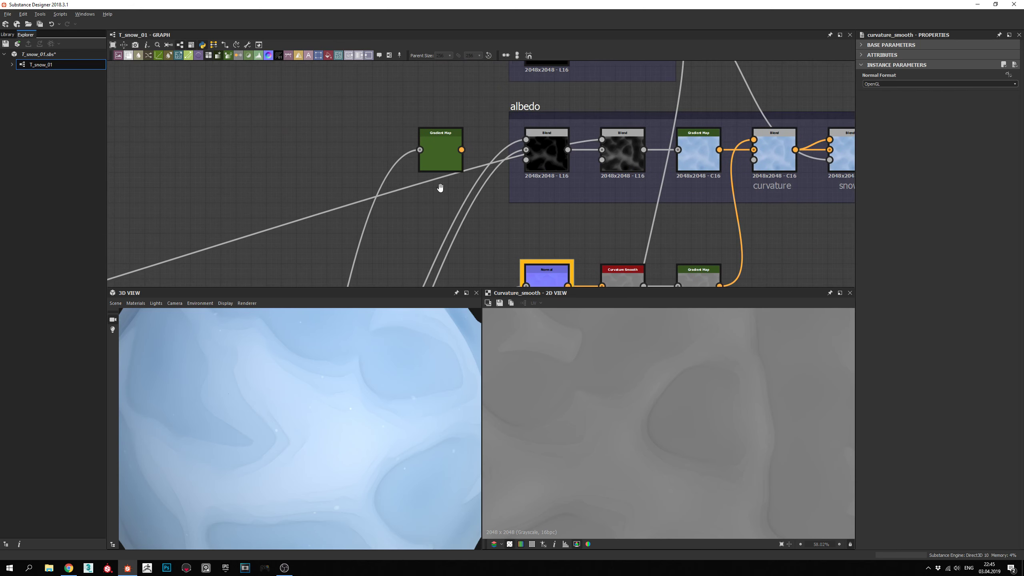
scroll(508, 166, down, 2)
double_click(580, 125)
Trace the first albedo Blend's input links back to the blur nodes in the height frame.
middle_drag(573, 279, 582, 128)
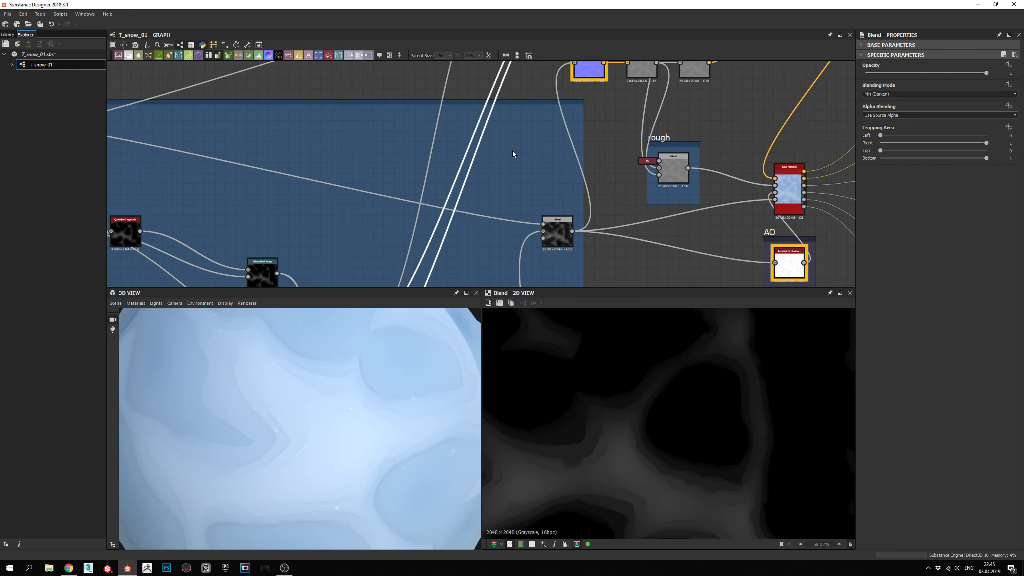
middle_drag(443, 287, 502, 141)
middle_drag(416, 210, 376, 274)
scroll(421, 175, up, 2)
middle_drag(448, 190, 456, 168)
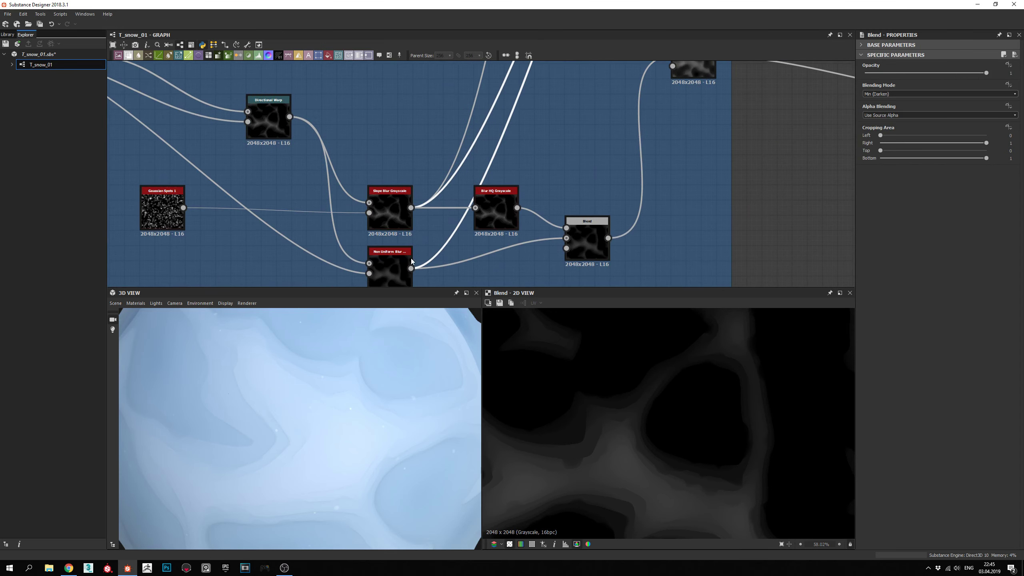
middle_drag(643, 81, 537, 263)
middle_drag(555, 63, 504, 226)
middle_drag(538, 111, 467, 245)
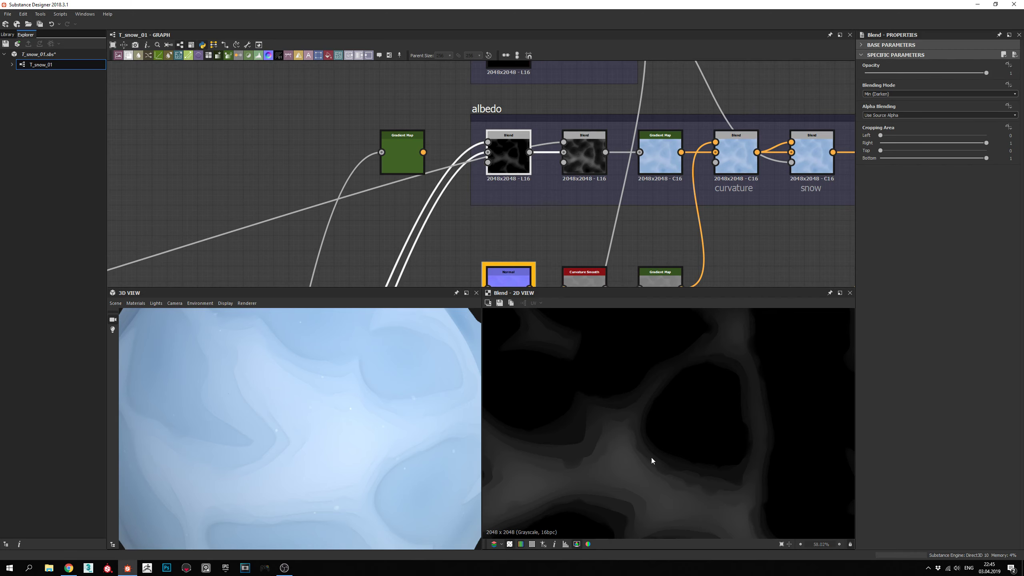
Add a temporary Normal node above the albedo frame and feed it from the first Blend node.
scroll(652, 458, down, 2)
scroll(652, 462, down, 1)
middle_drag(576, 97, 561, 137)
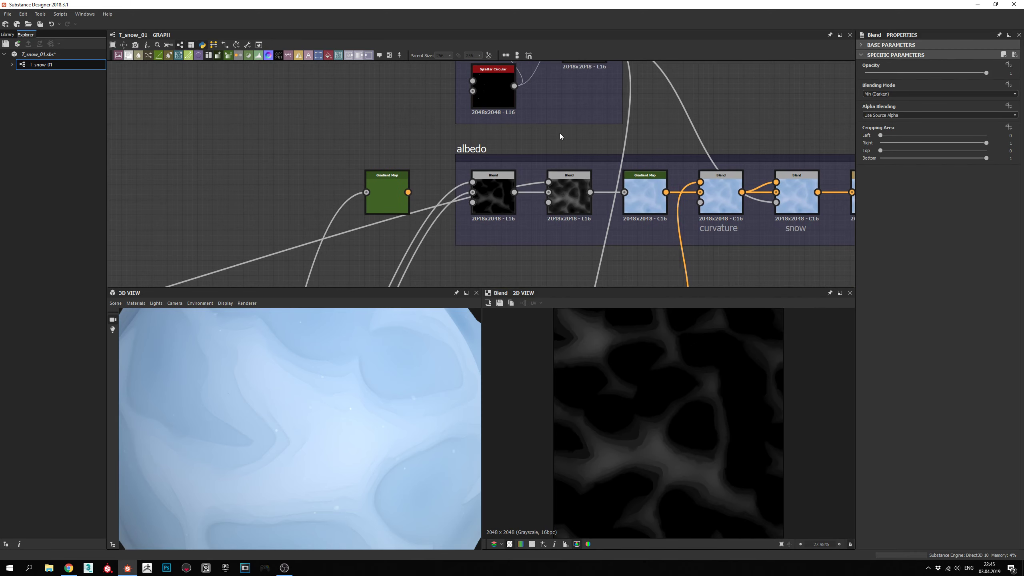
key(space)
text(norm)
key(Return)
drag(532, 131, 514, 192)
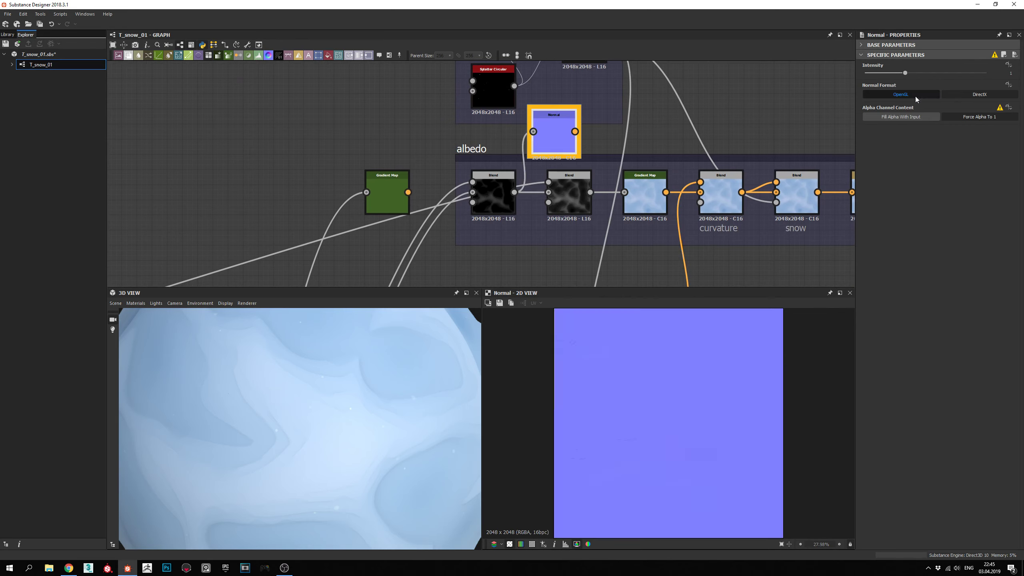
Set the temporary Normal node to DirectX format with intensity 5 and examine its result up close.
click(974, 94)
click(1003, 72)
text(5)
key(Return)
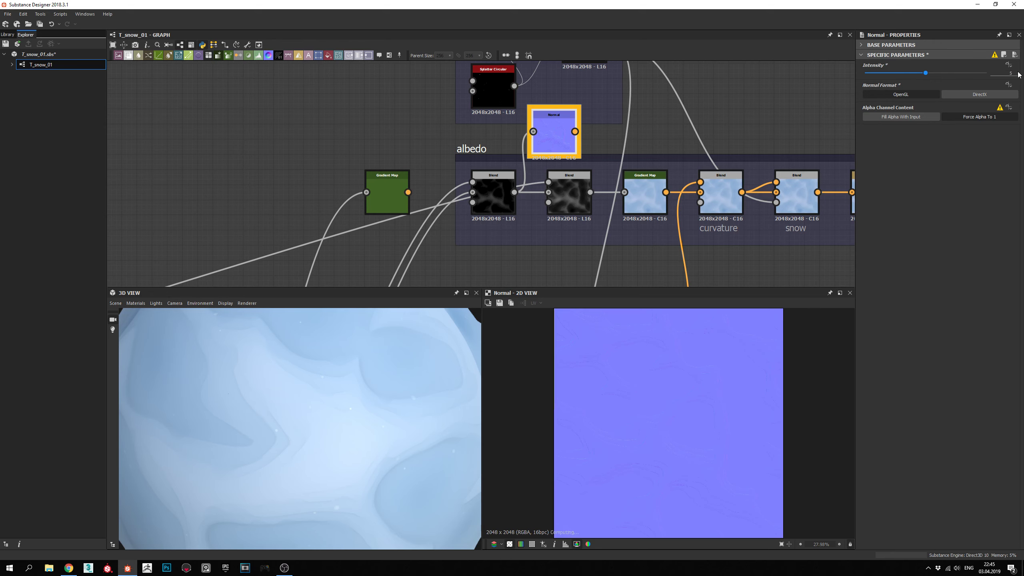
scroll(656, 451, up, 4)
middle_drag(597, 254, 568, 232)
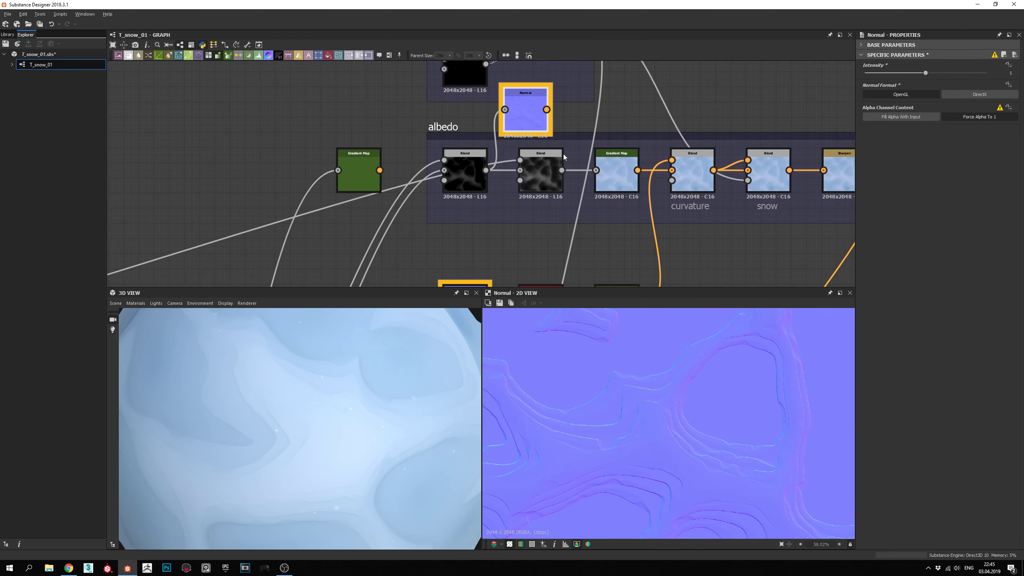
Preview the second albedo Blend node and the height frame's Histogram Range node that feeds it.
drag(529, 114, 545, 114)
double_click(549, 180)
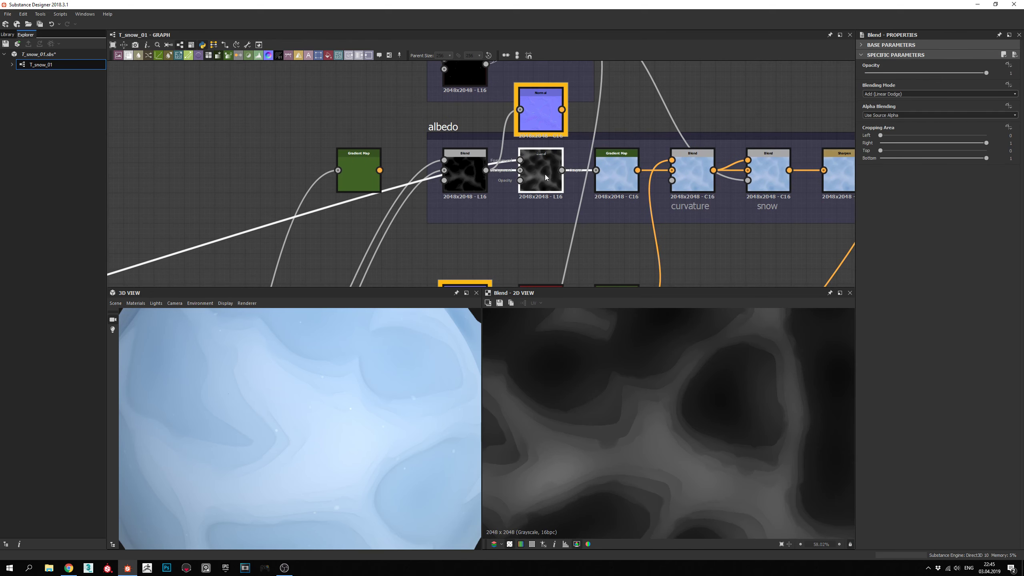
middle_drag(549, 180, 546, 139)
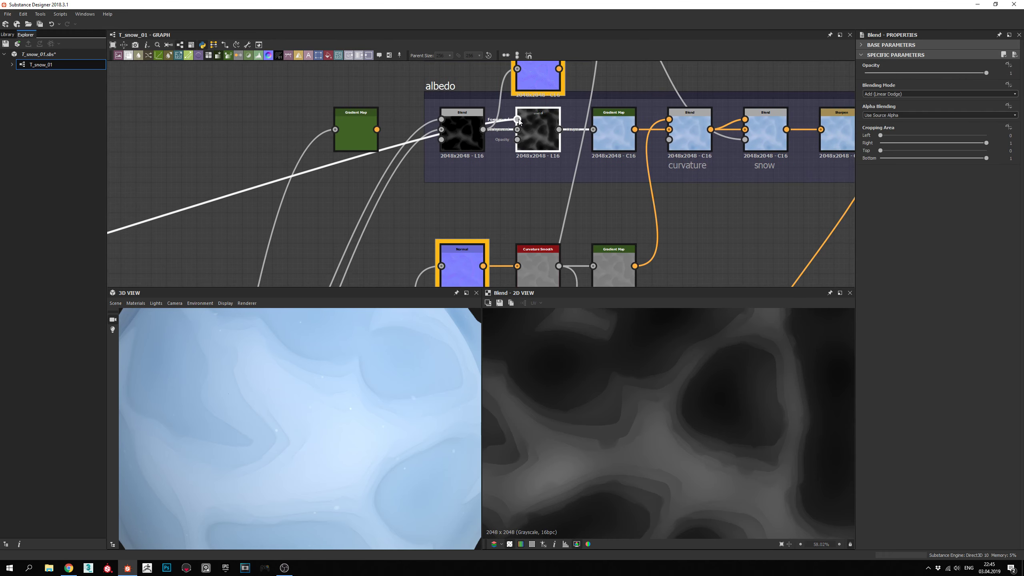
scroll(499, 155, down, 3)
middle_drag(203, 215, 522, 139)
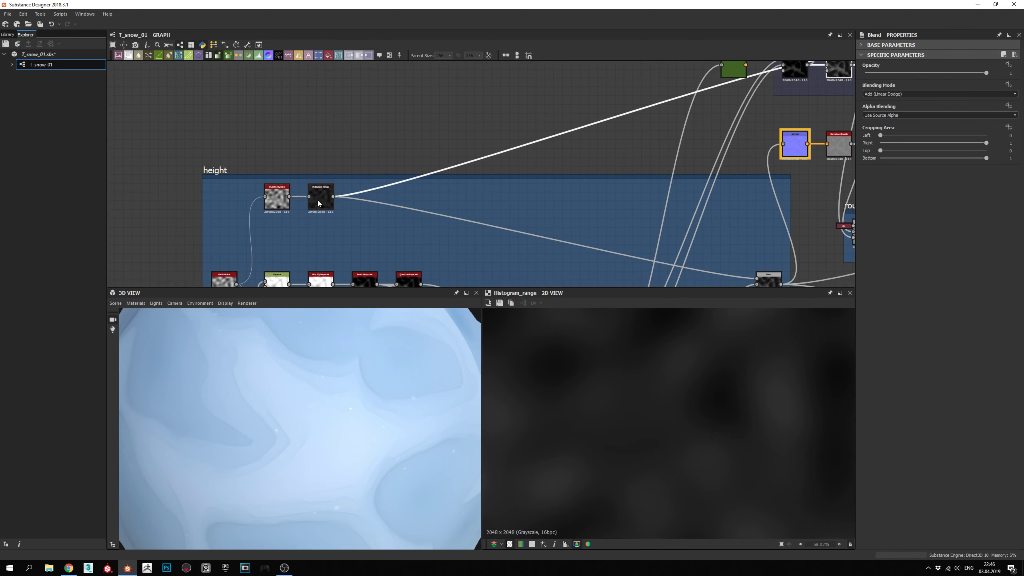
middle_drag(639, 118, 315, 244)
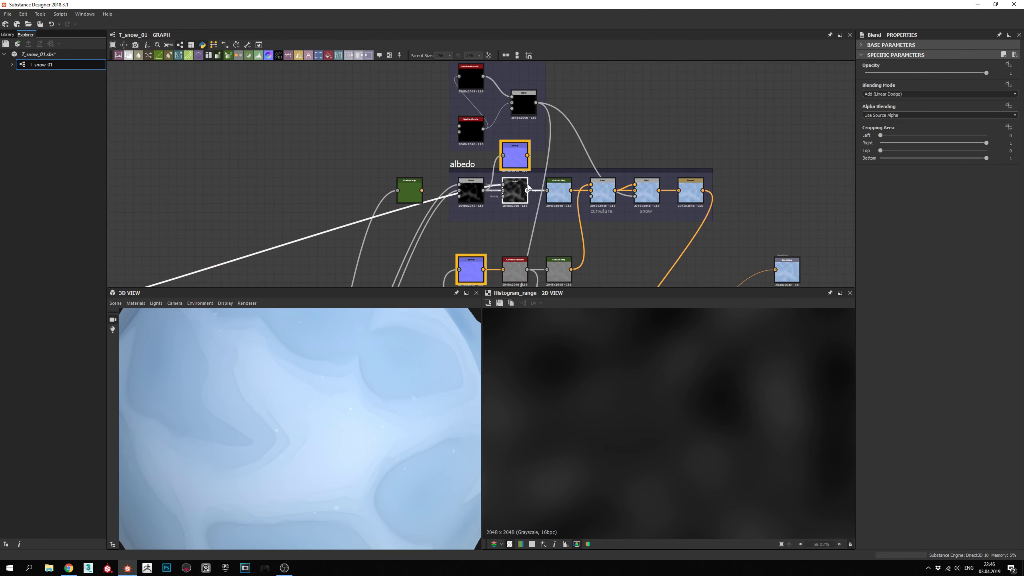
Try the temporary Normal node on the outputs of the second albedo Blend and the Gradient Map, and delete it.
double_click(516, 157)
drag(517, 158, 587, 155)
scroll(579, 177, up, 3)
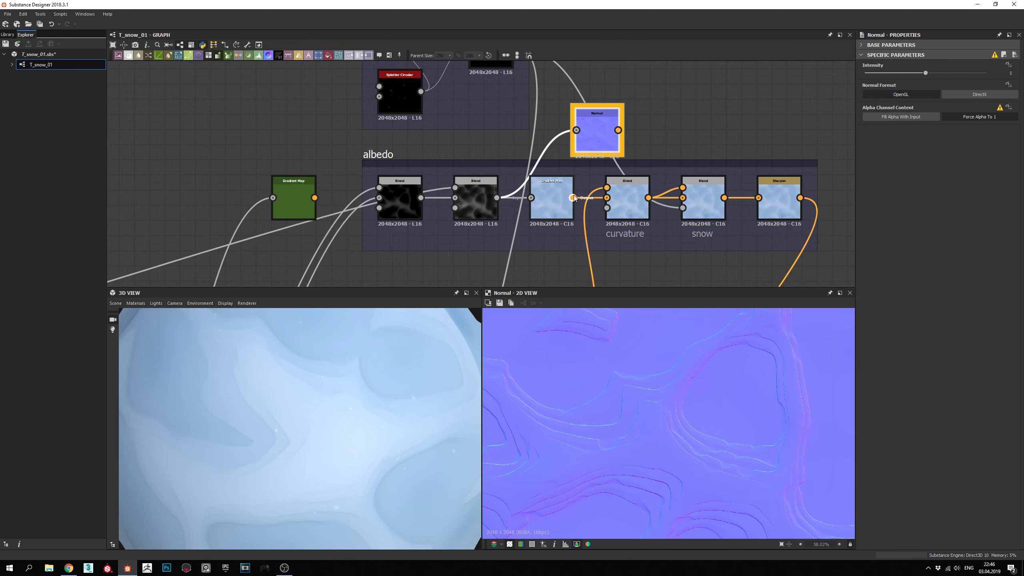
drag(573, 197, 576, 130)
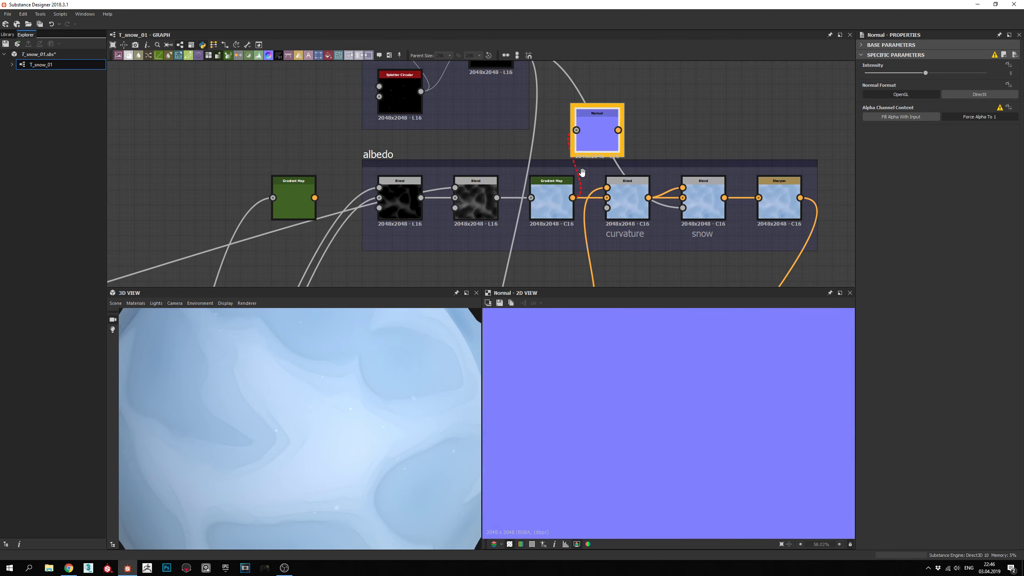
key(Delete)
Preview the albedo frame's Gradient Map node and examine its blue colouring at several zoom levels.
double_click(552, 204)
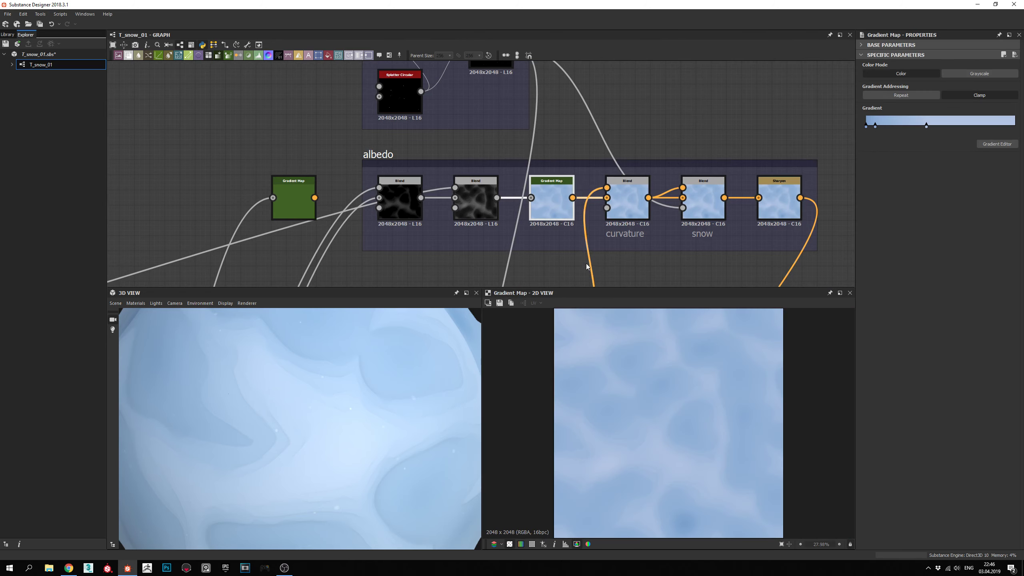
scroll(649, 399, up, 3)
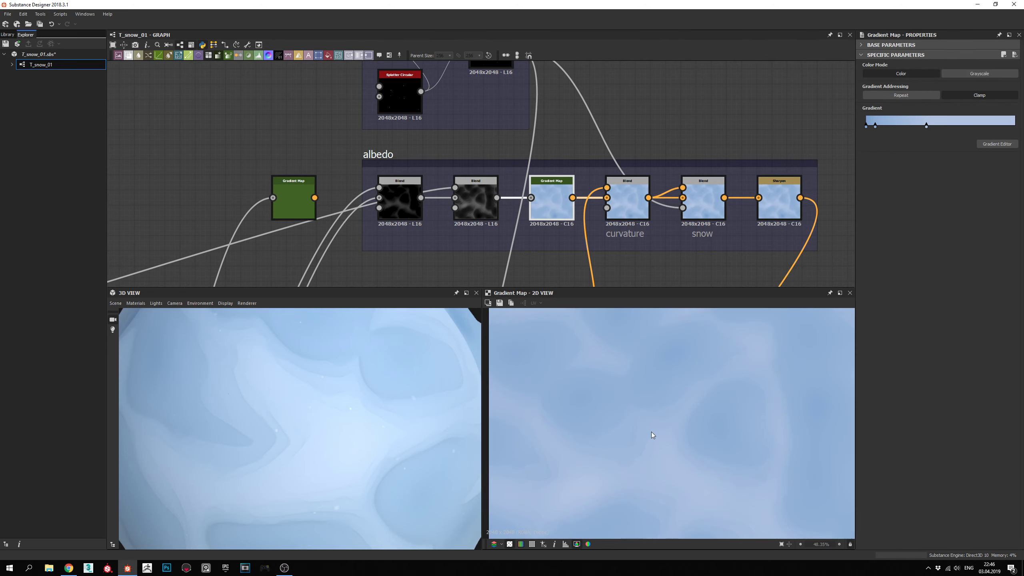
scroll(651, 433, down, 2)
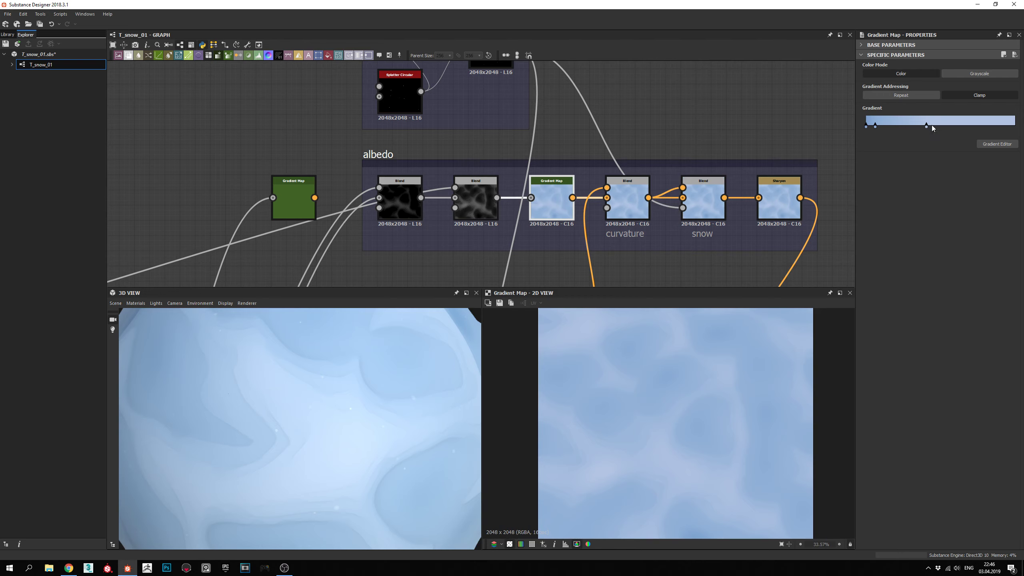
scroll(635, 449, up, 1)
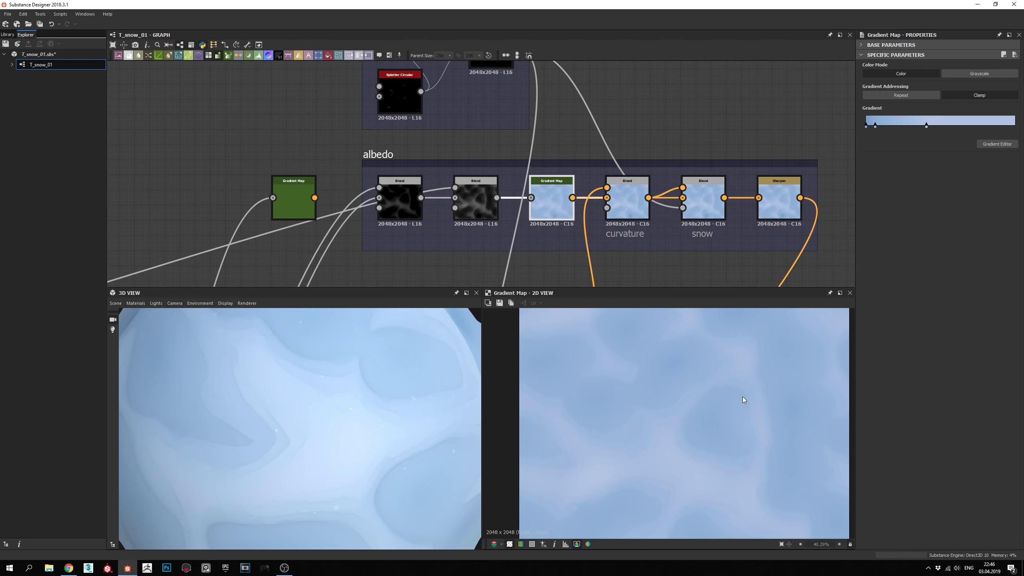
scroll(711, 445, down, 1)
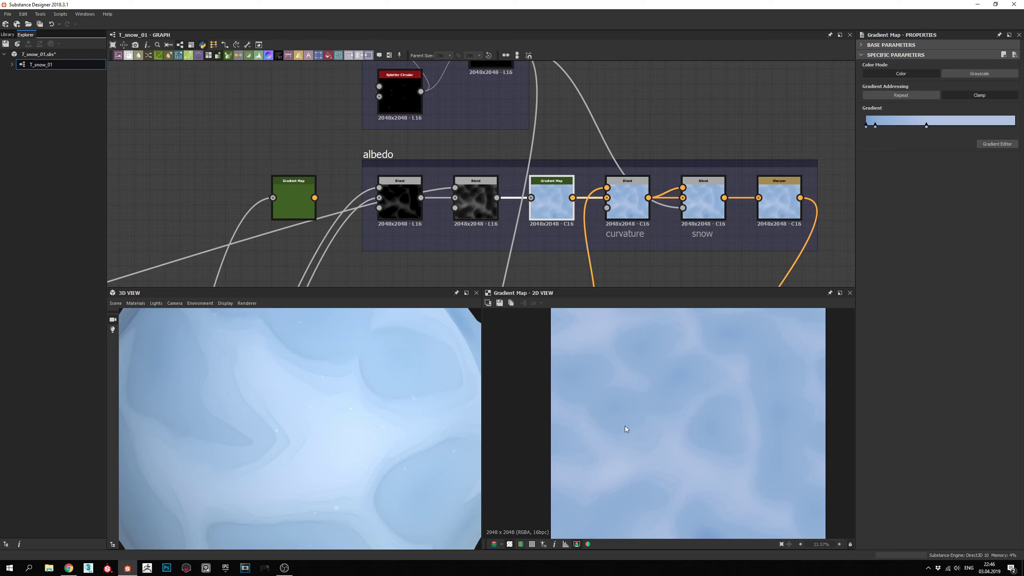
scroll(651, 421, up, 1)
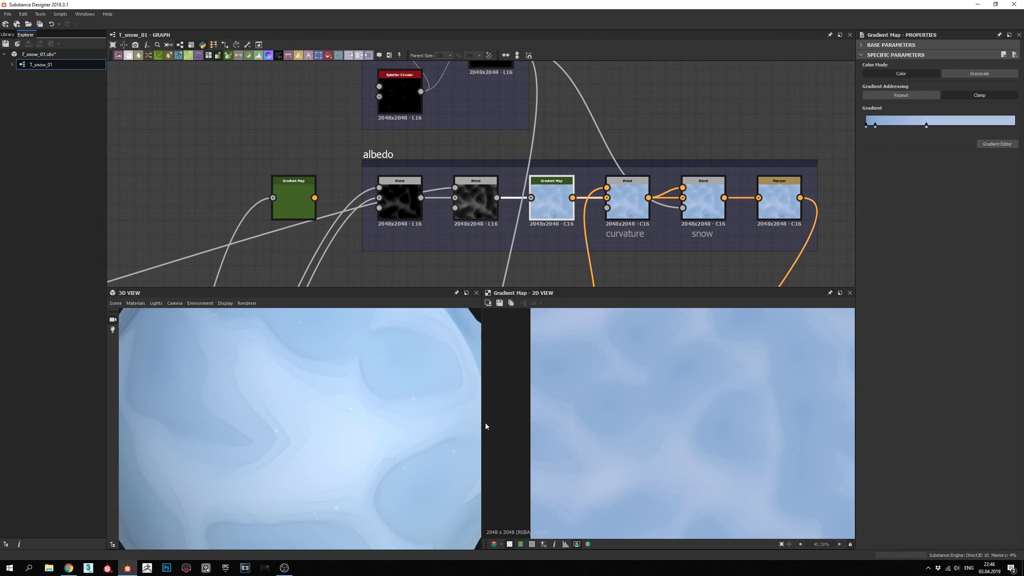
Examine the snow material on the 3D model from several angles and from farther away.
drag(371, 422, 377, 446)
drag(318, 422, 321, 352)
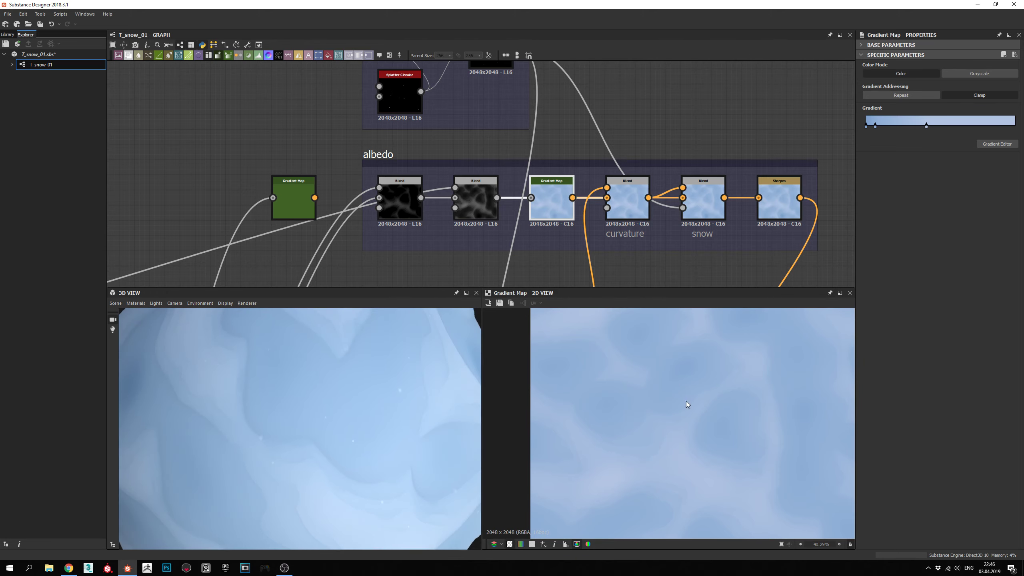
drag(361, 427, 385, 441)
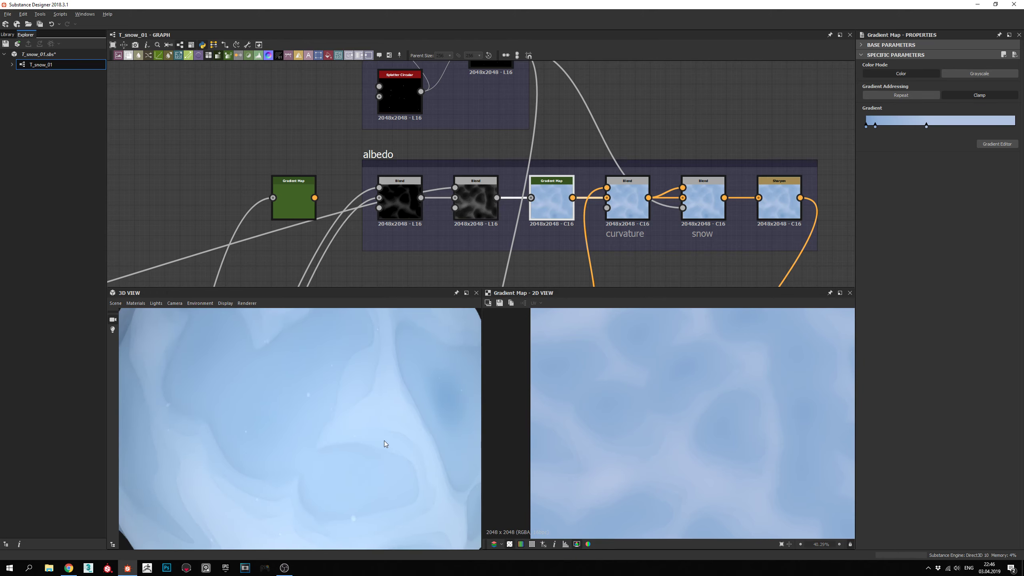
drag(403, 399, 459, 385)
scroll(378, 428, down, 2)
drag(398, 392, 344, 386)
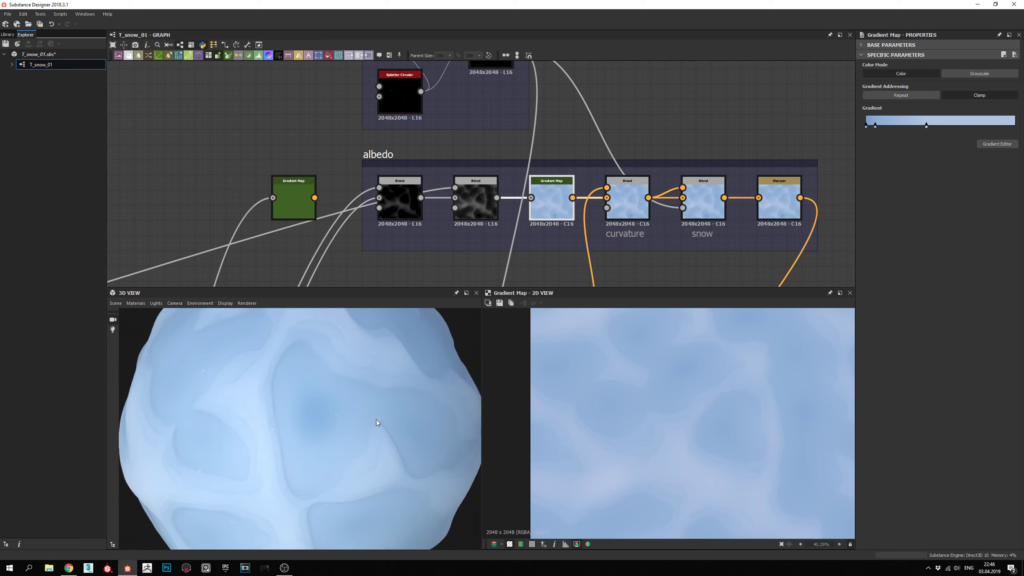
drag(377, 420, 395, 390)
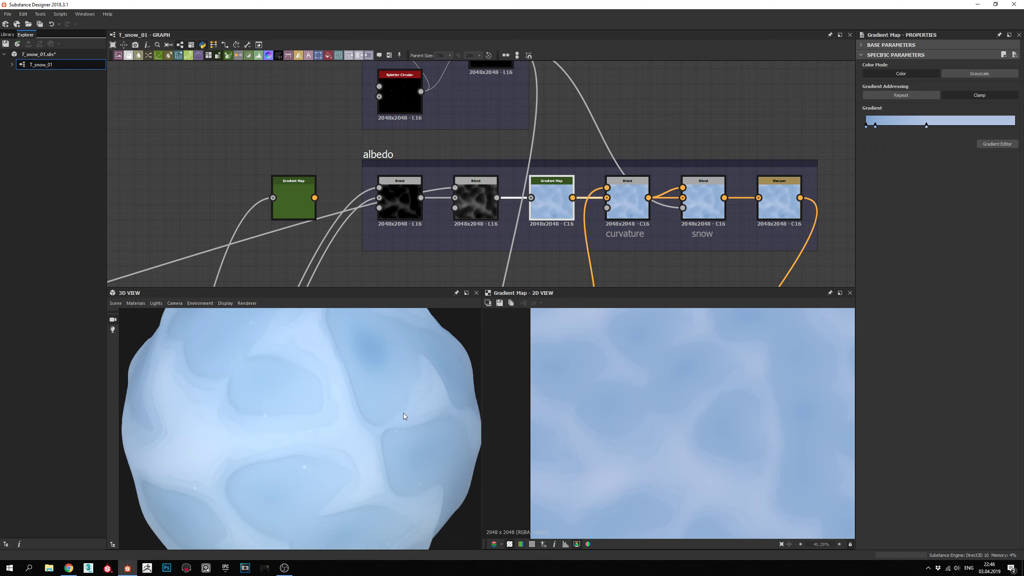
drag(434, 358, 395, 384)
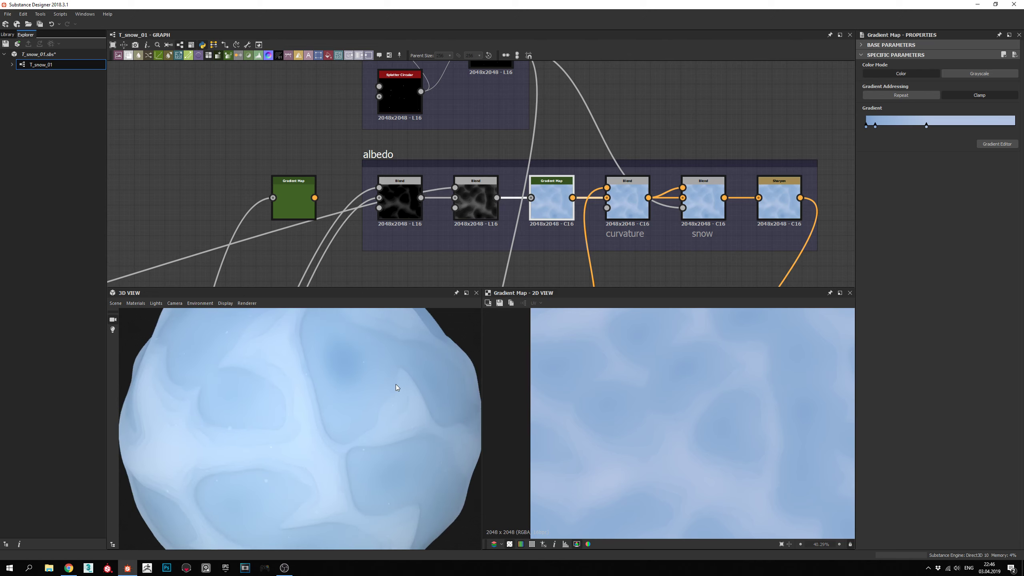
mouse_move(363, 418)
mouse_down()
mouse_move(384, 390)
mouse_move(373, 399)
mouse_move(405, 416)
mouse_move(386, 432)
mouse_move(381, 411)
mouse_up()
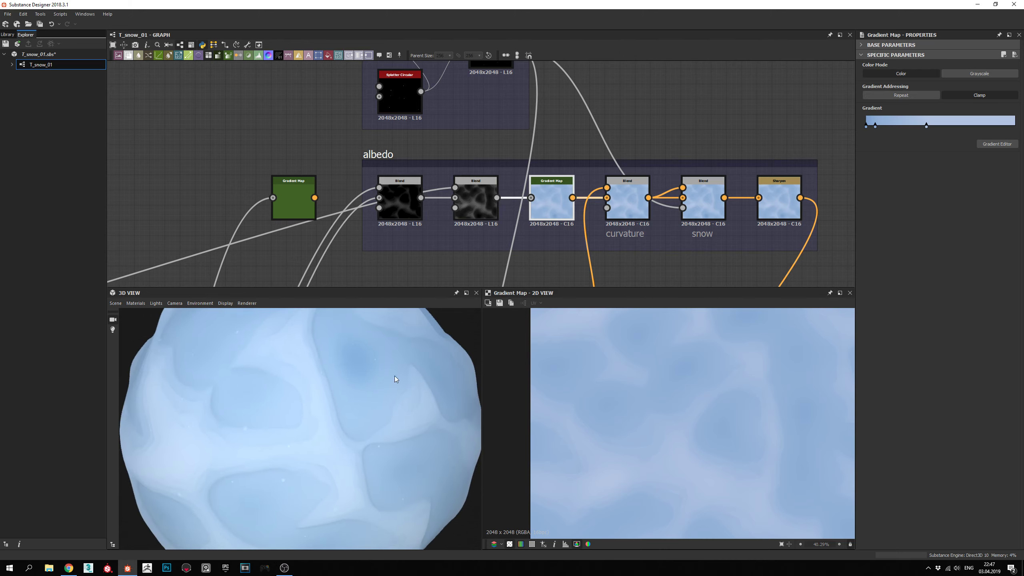
Orbit around the 3D model to examine how the gradient colours its raised and recessed areas.
drag(395, 411, 299, 365)
drag(361, 410, 343, 428)
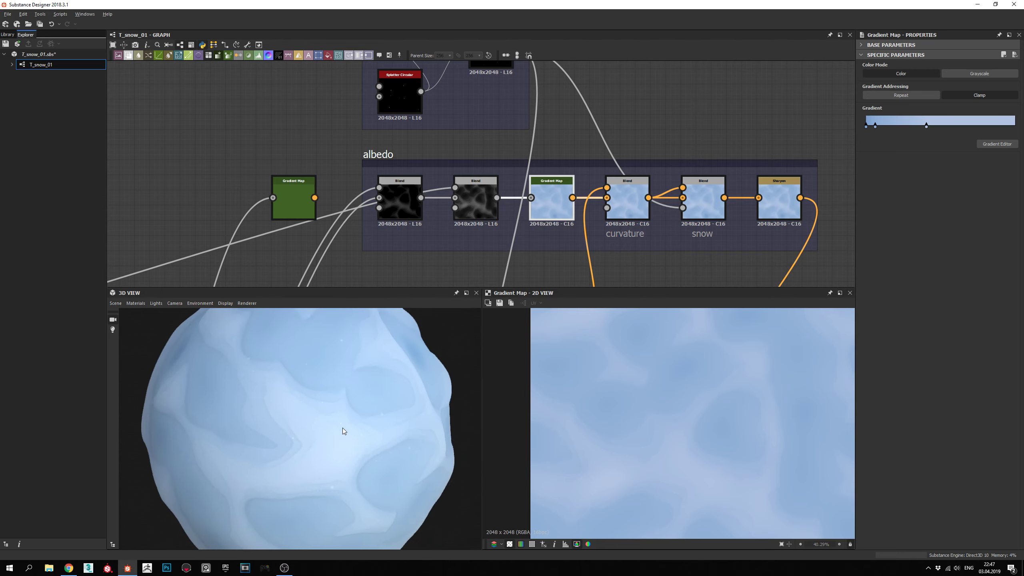
drag(332, 354, 295, 389)
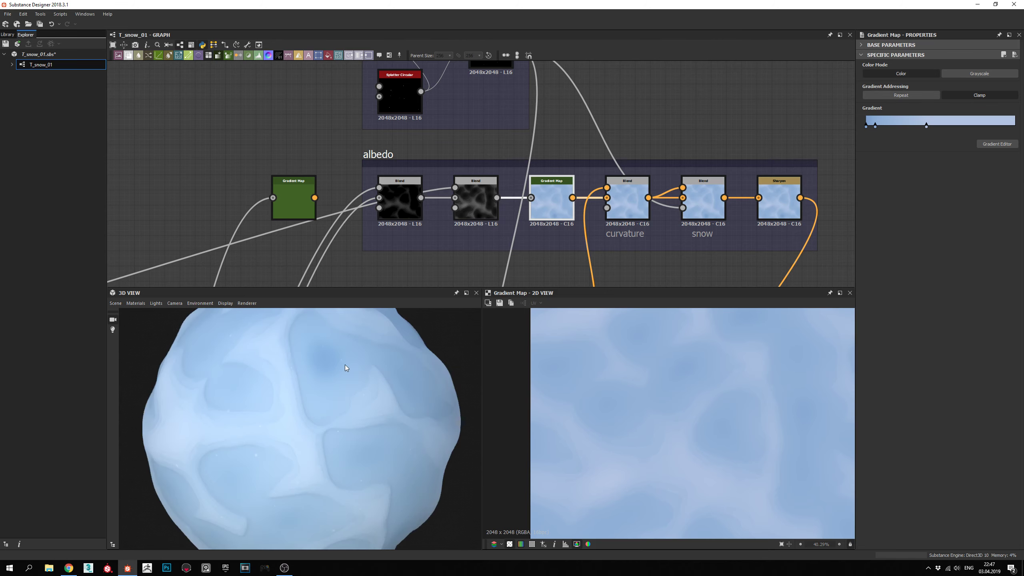
drag(344, 385, 363, 389)
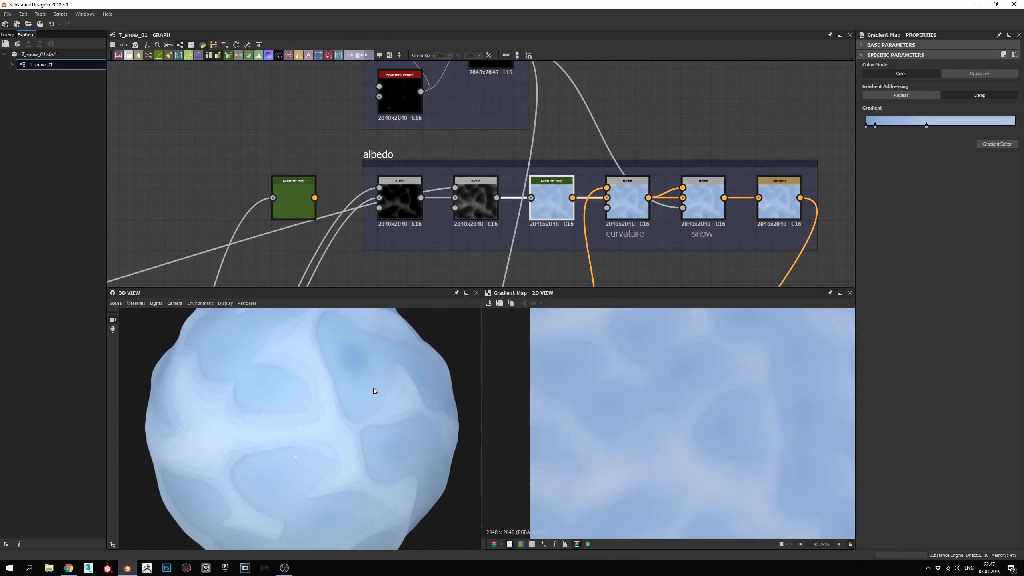
drag(373, 387, 379, 408)
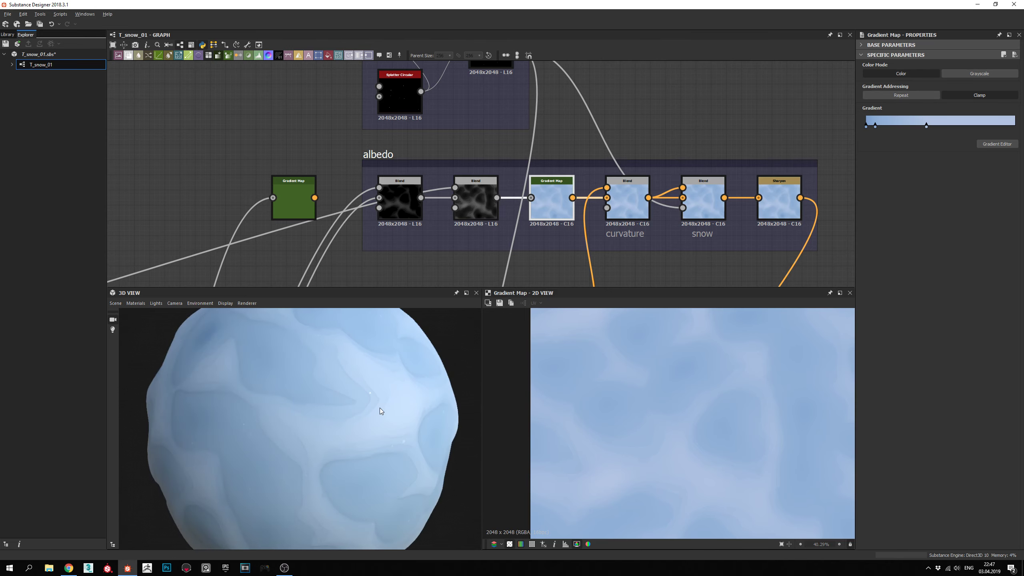
Preview the albedo Blend node labelled curvature and examine its Add Sub result up close.
middle_drag(628, 223, 492, 146)
click(445, 206)
click(397, 133)
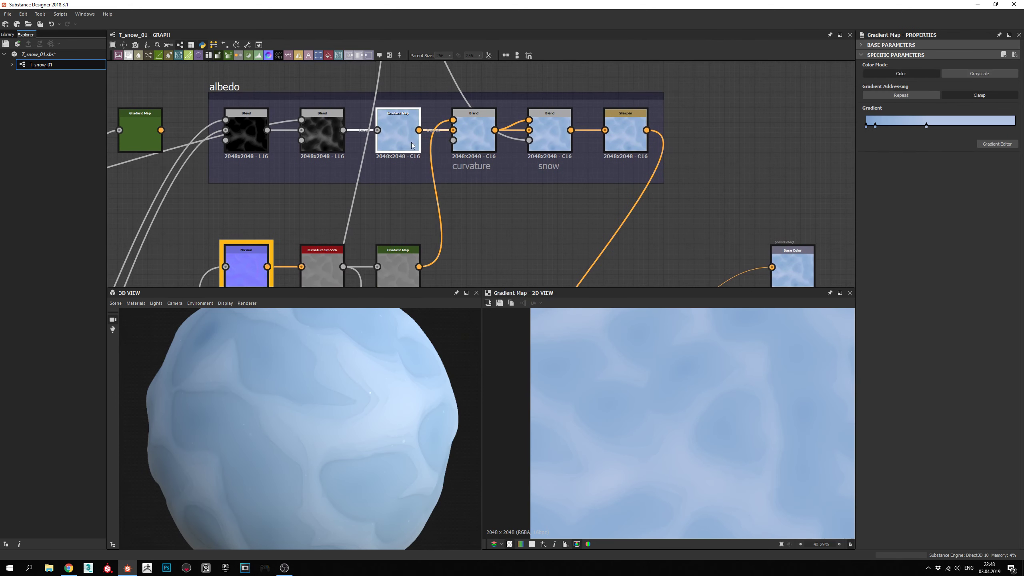
click(476, 137)
middle_drag(494, 176, 491, 194)
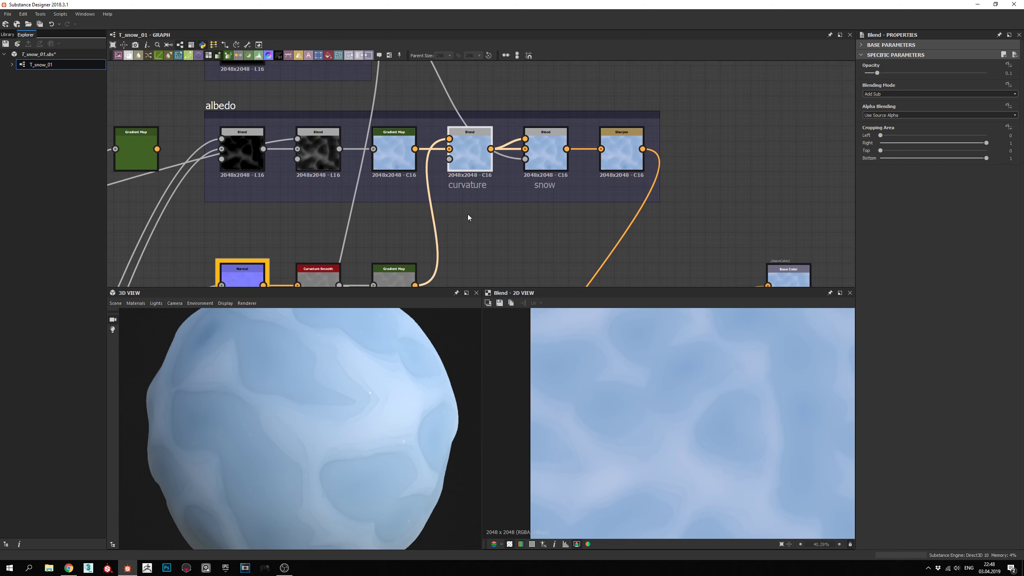
middle_drag(520, 206, 515, 198)
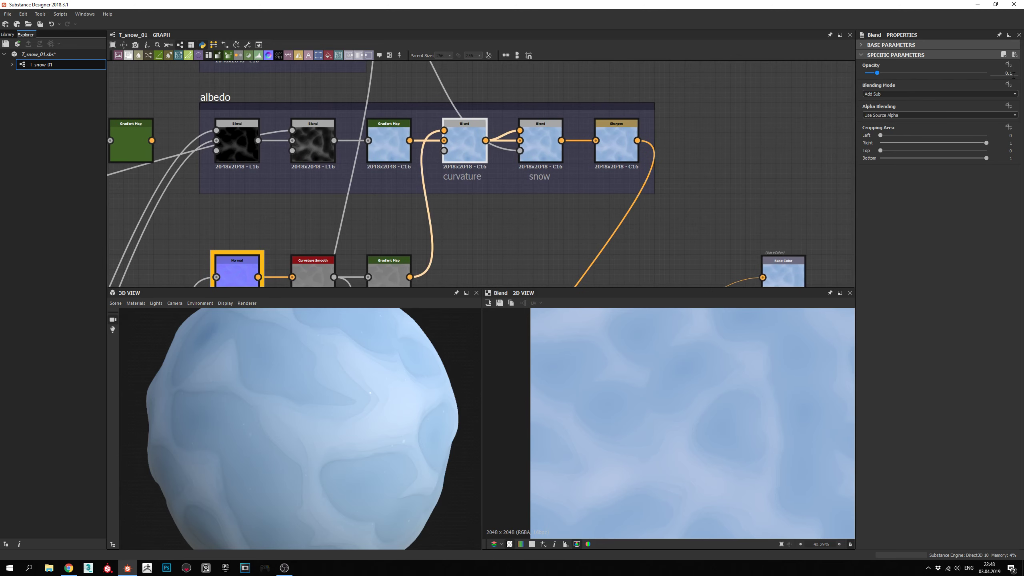
middle_drag(521, 199, 500, 223)
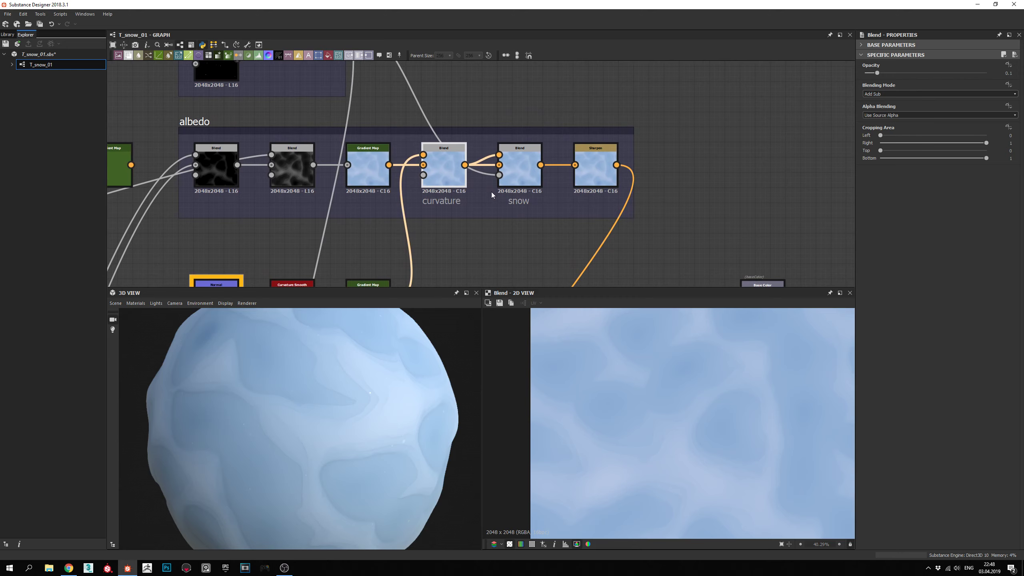
scroll(682, 441, up, 3)
scroll(682, 441, up, 6)
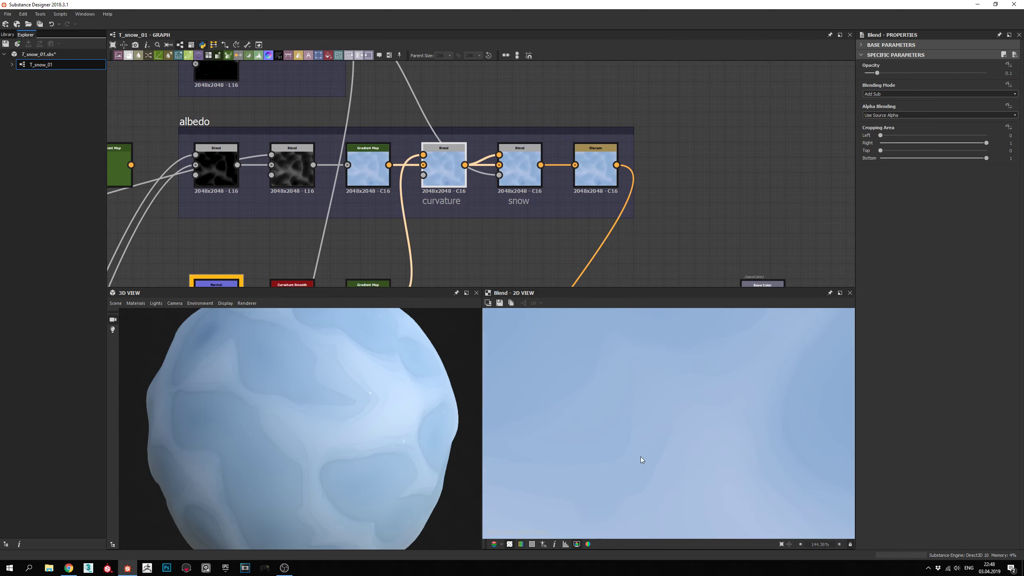
scroll(638, 434, down, 2)
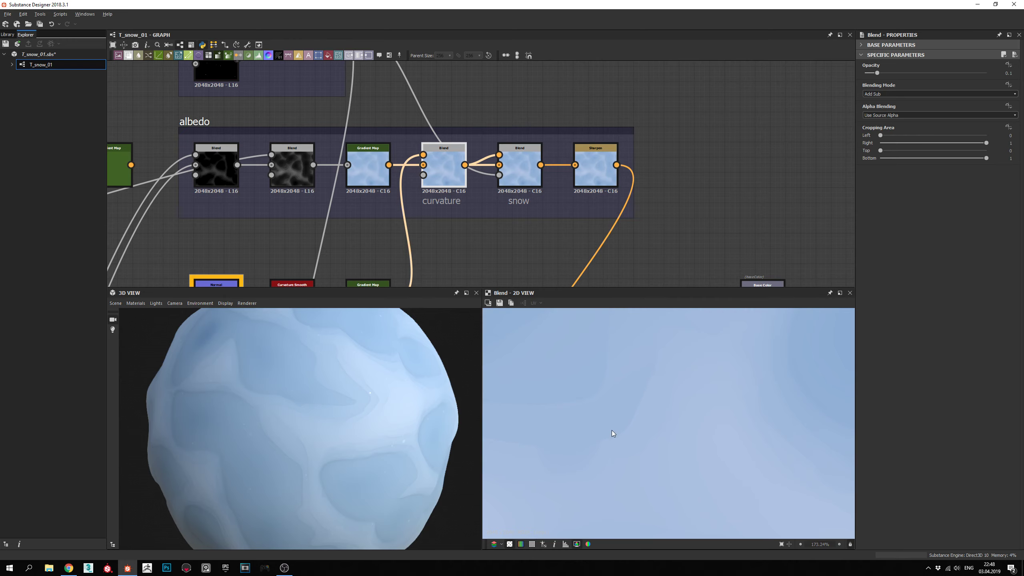
middle_drag(613, 433, 645, 390)
scroll(572, 448, down, 1)
Preview the grayscale Gradient Map node after Curvature Smooth and examine its edge detail.
middle_drag(515, 210, 597, 80)
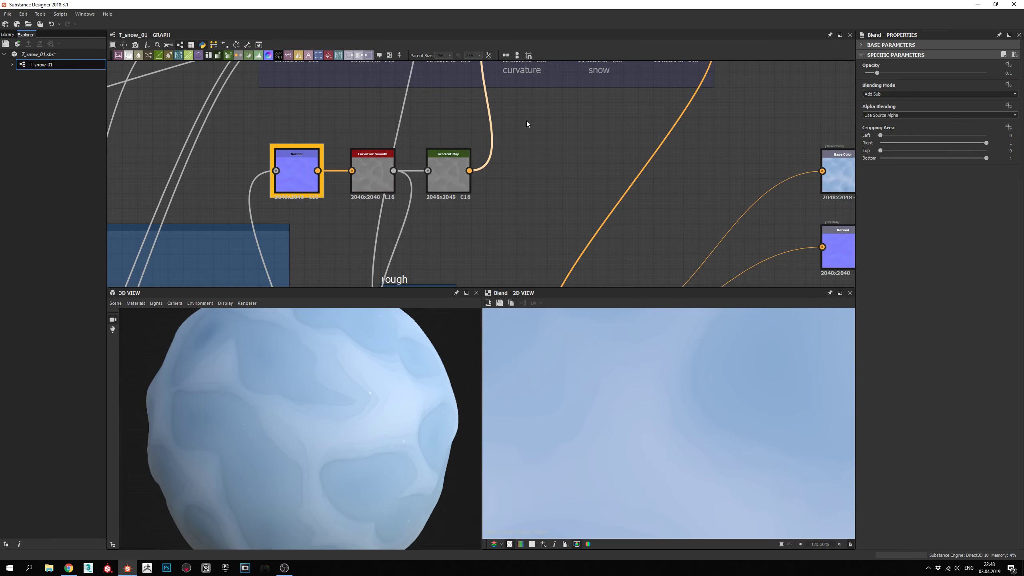
double_click(453, 175)
scroll(698, 424, down, 6)
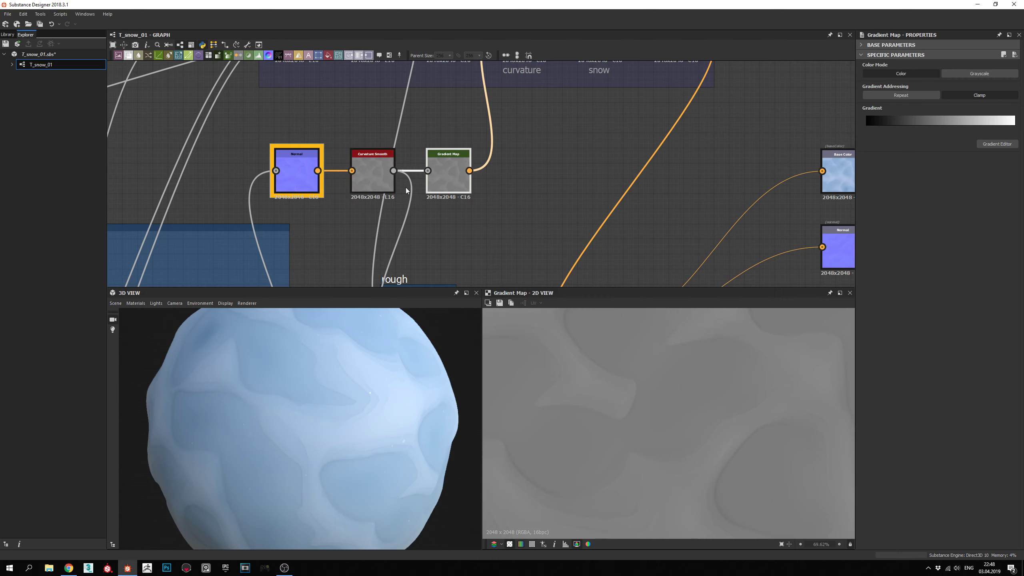
scroll(664, 413, down, 1)
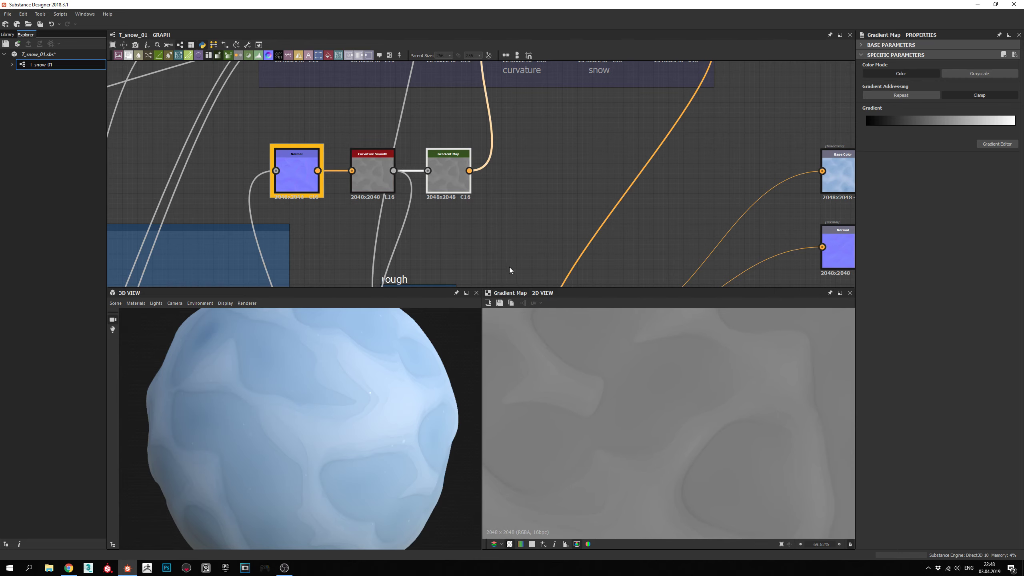
scroll(695, 446, down, 1)
middle_drag(635, 482, 637, 446)
scroll(611, 453, up, 3)
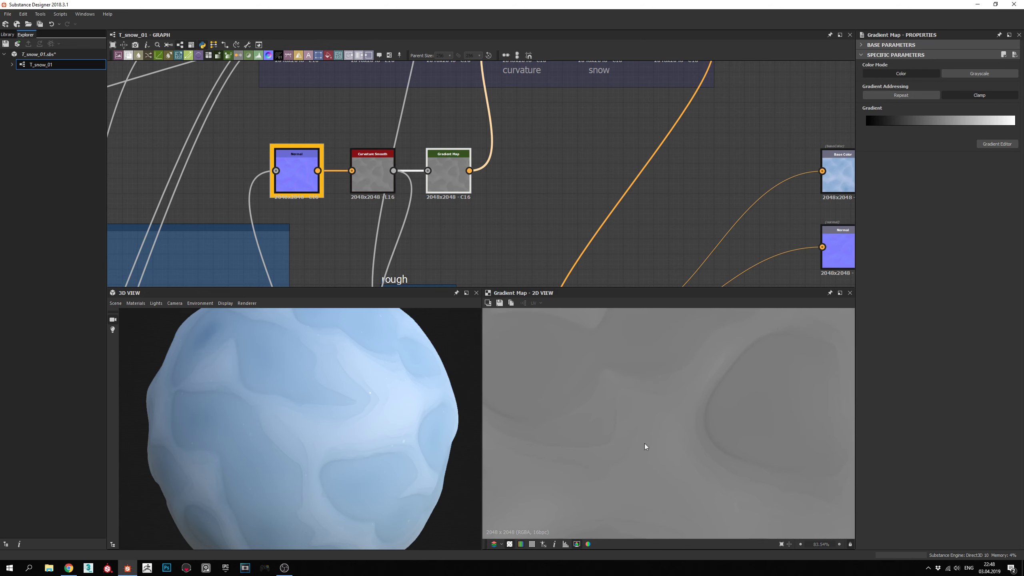
Examine the curvature effect on the 3D model's edges from several angles and up close.
middle_drag(528, 173, 487, 245)
middle_drag(497, 140, 469, 207)
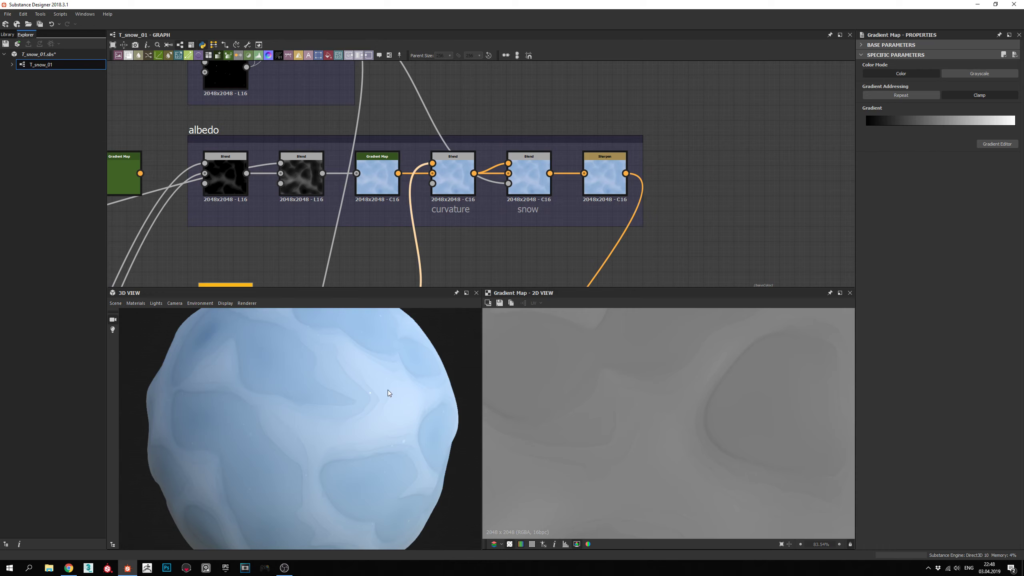
drag(388, 393, 357, 426)
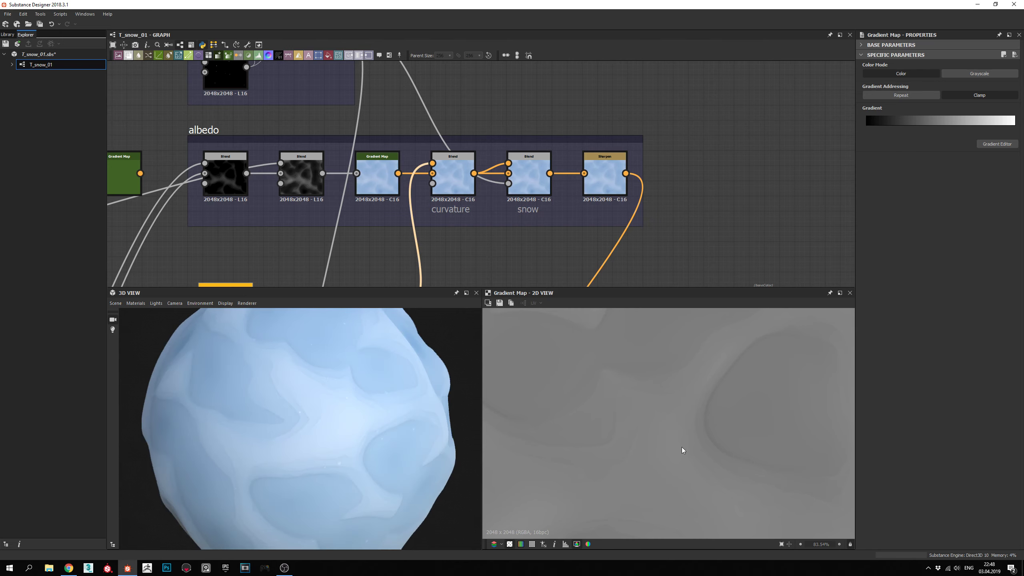
middle_drag(367, 213, 417, 138)
scroll(364, 370, up, 5)
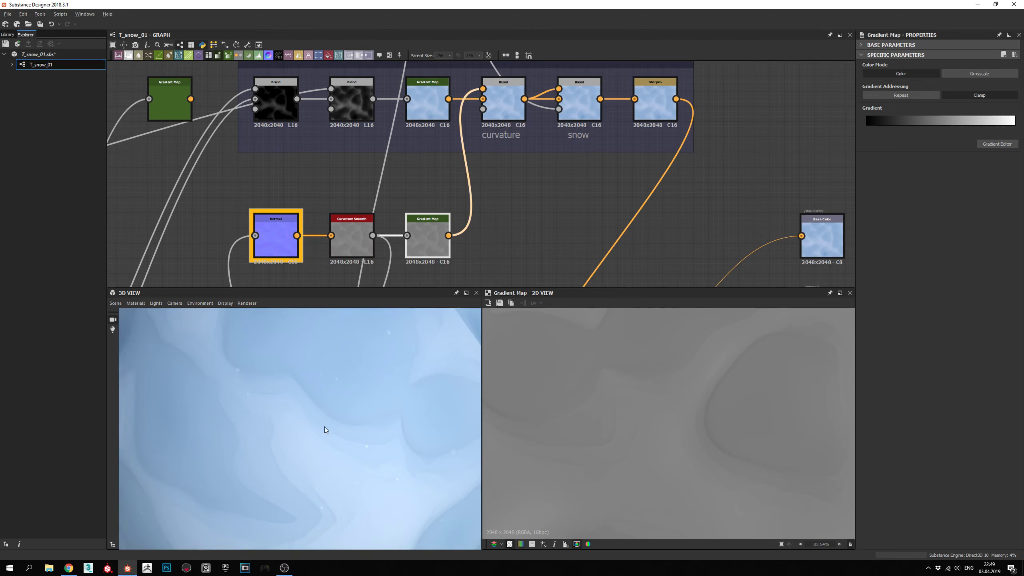
drag(325, 428, 334, 429)
drag(382, 455, 316, 397)
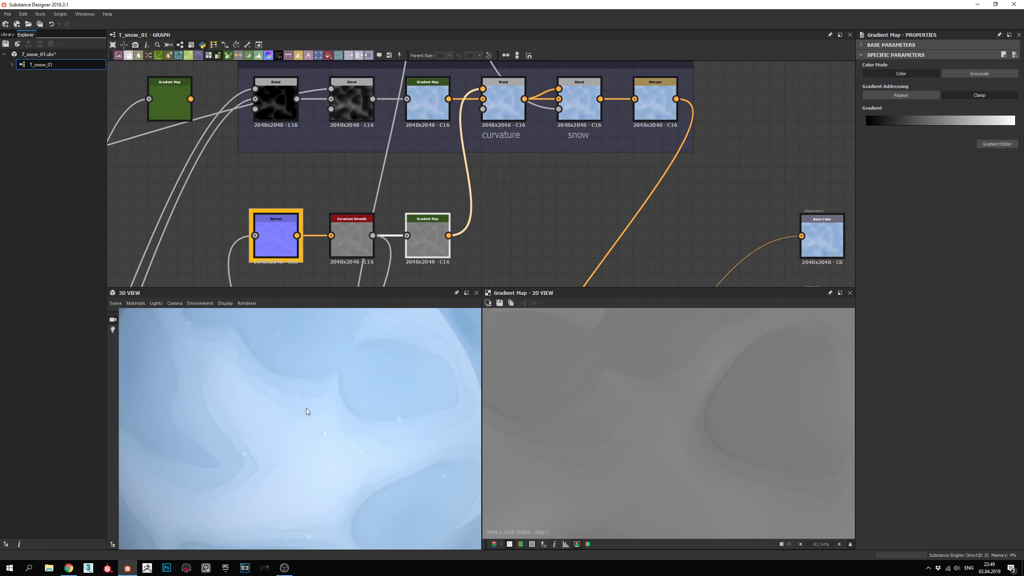
drag(319, 445, 373, 437)
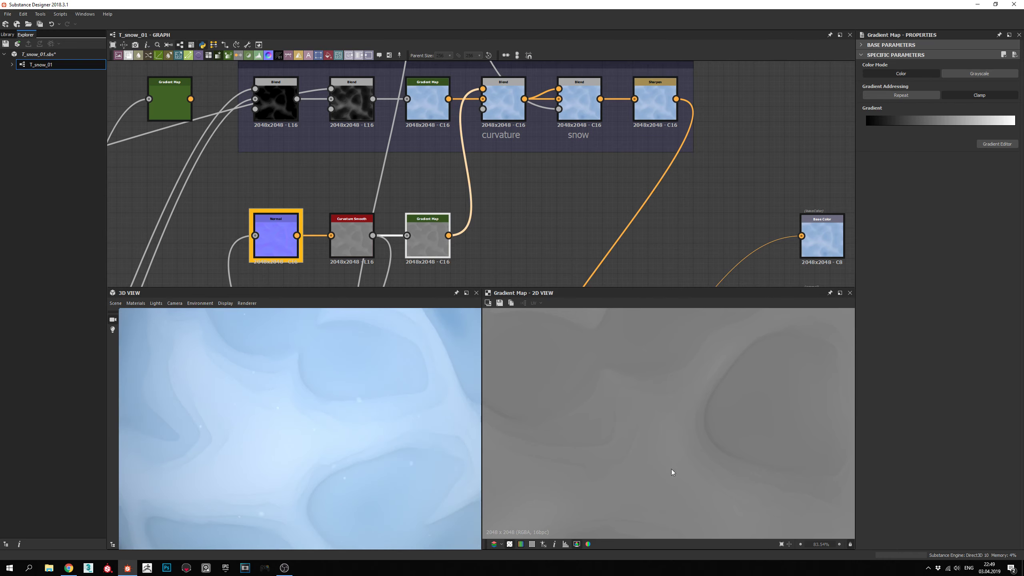
Preview the albedo Blend node labelled snow and compare it with the curvature Blend node.
scroll(609, 488, down, 4)
middle_drag(474, 152, 427, 194)
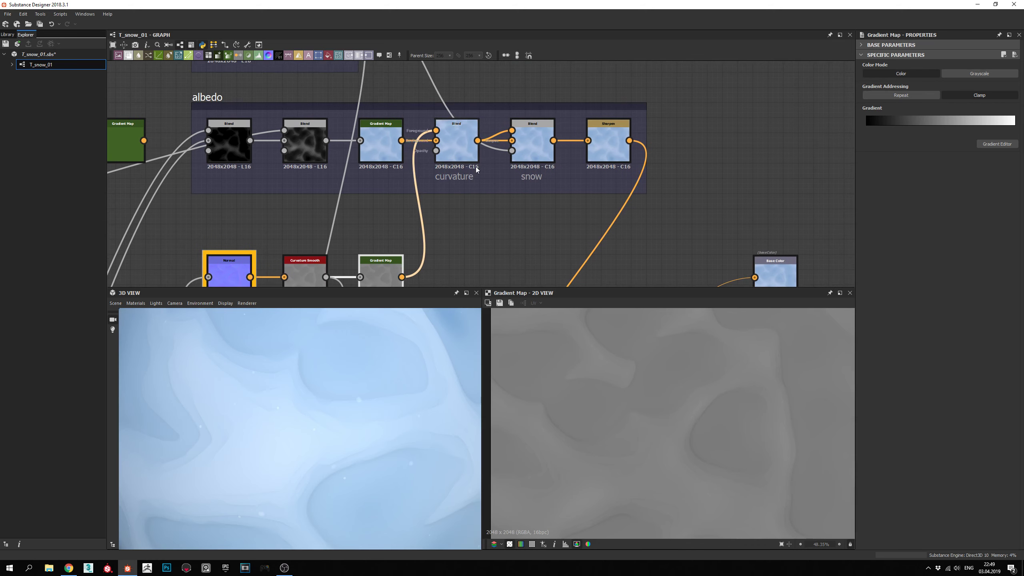
click(532, 144)
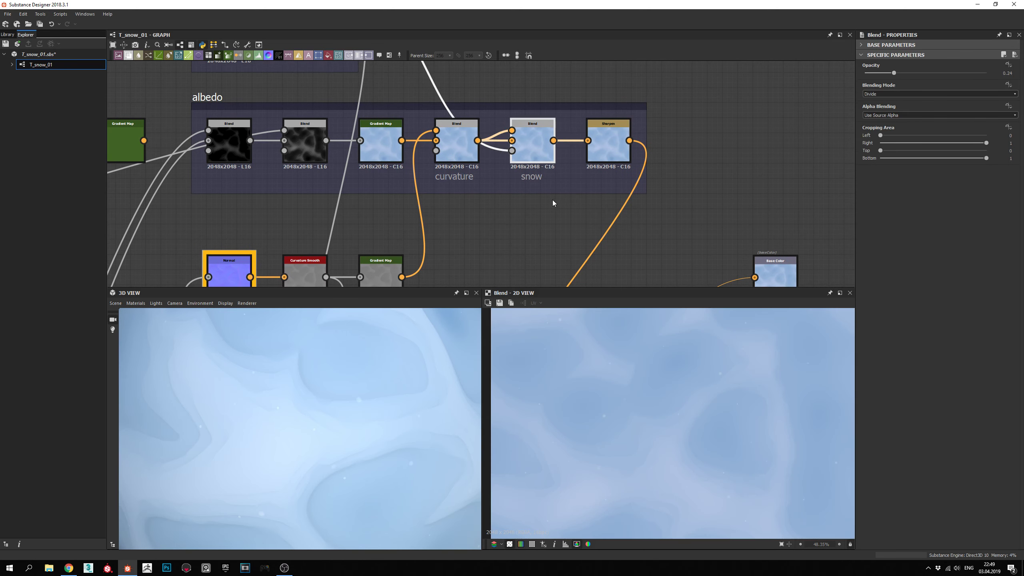
middle_drag(553, 200, 518, 206)
middle_drag(487, 166, 583, 200)
scroll(620, 258, down, 1)
scroll(601, 420, up, 3)
scroll(610, 412, up, 2)
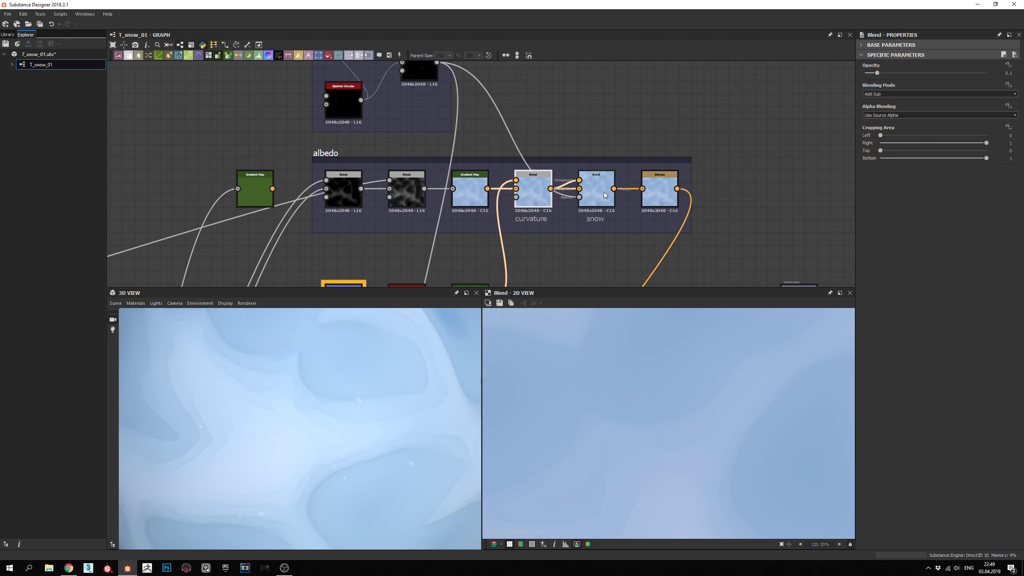
Preview the Splatter Circular node in the snowflakes frame and examine its scattered dots at several zoom levels.
middle_drag(509, 111, 597, 215)
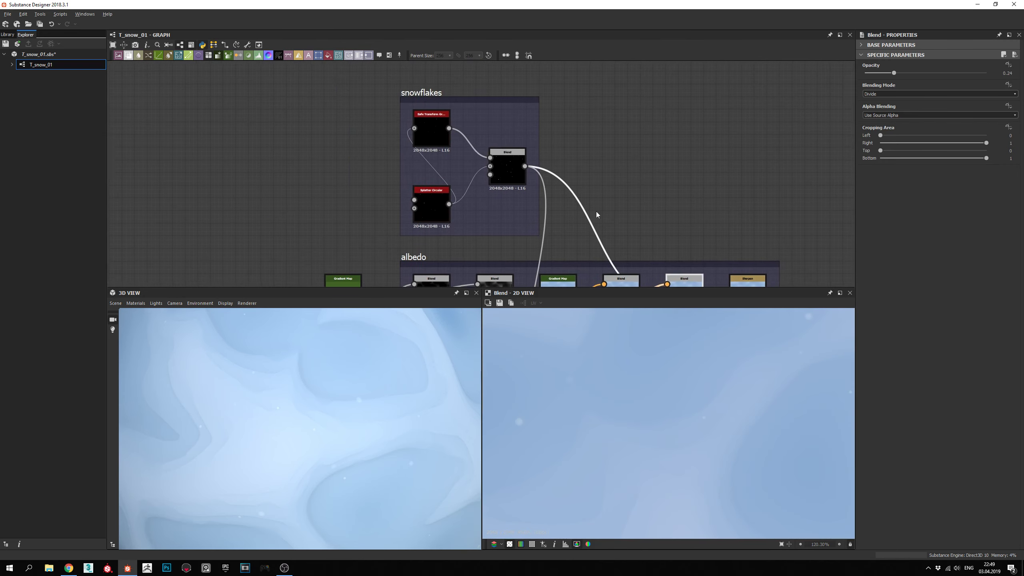
click(438, 201)
scroll(440, 250, up, 3)
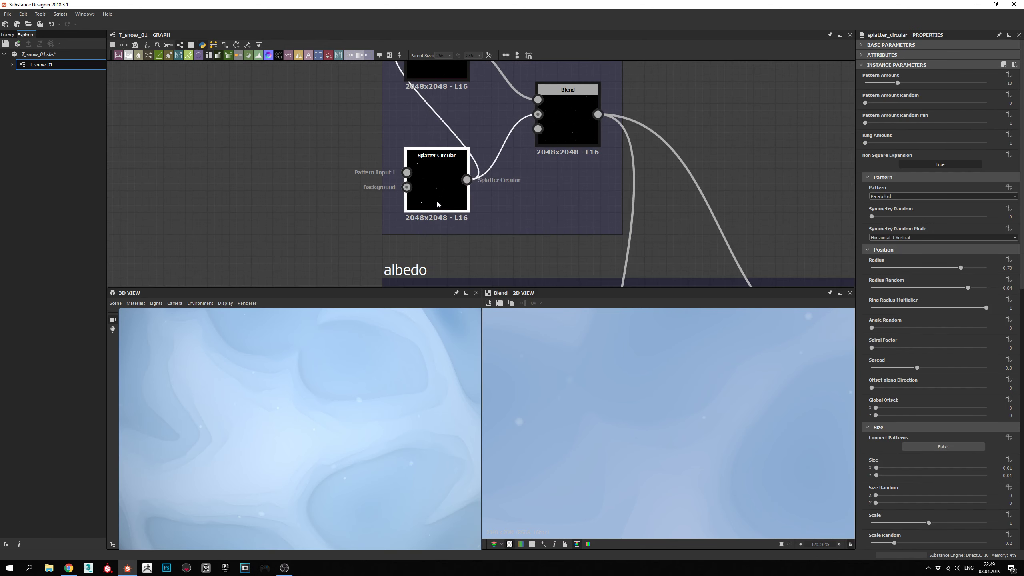
double_click(436, 194)
scroll(644, 381, down, 2)
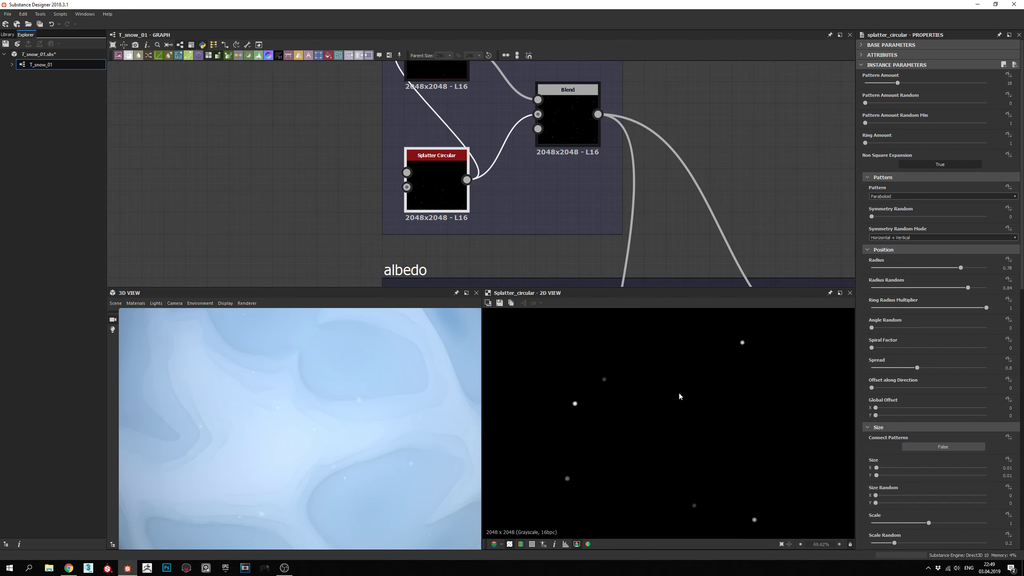
scroll(681, 392, down, 6)
scroll(724, 411, up, 2)
scroll(611, 422, down, 2)
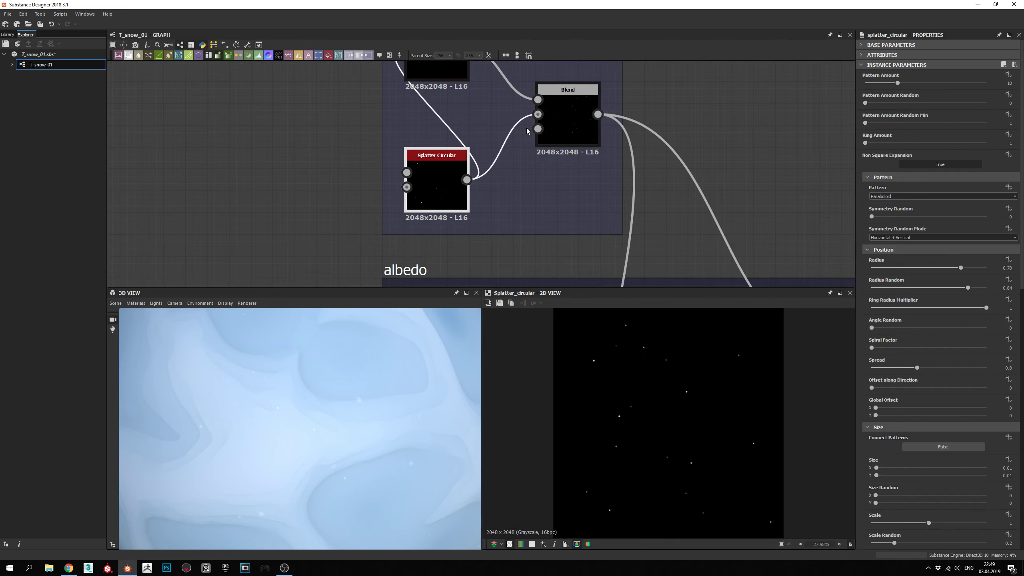
Preview the snowflakes frame's Safe Transform Grayscale node and the Blend node that combines it with Splatter Circular.
middle_drag(469, 91, 456, 156)
click(414, 126)
double_click(414, 126)
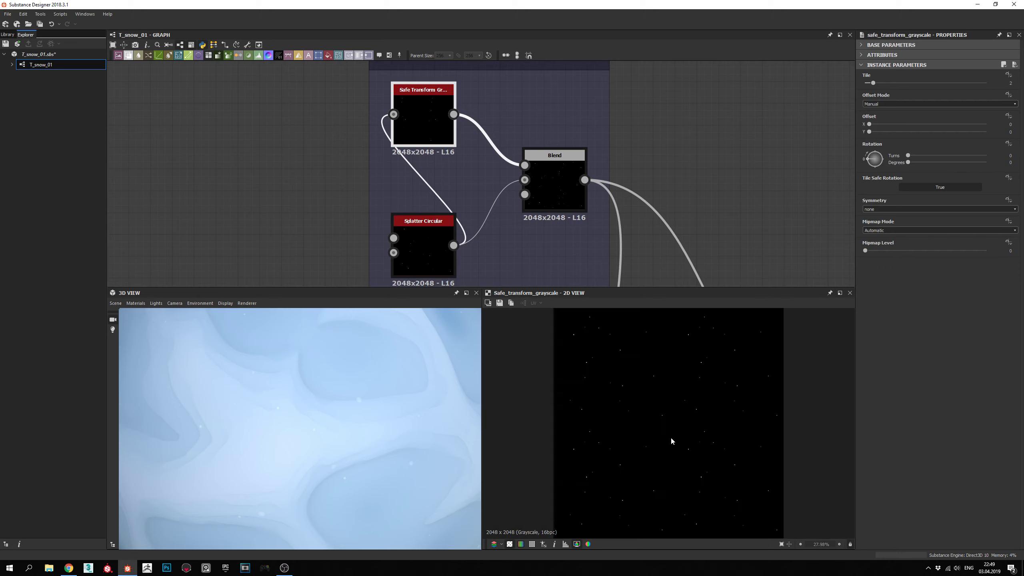
scroll(671, 436, up, 2)
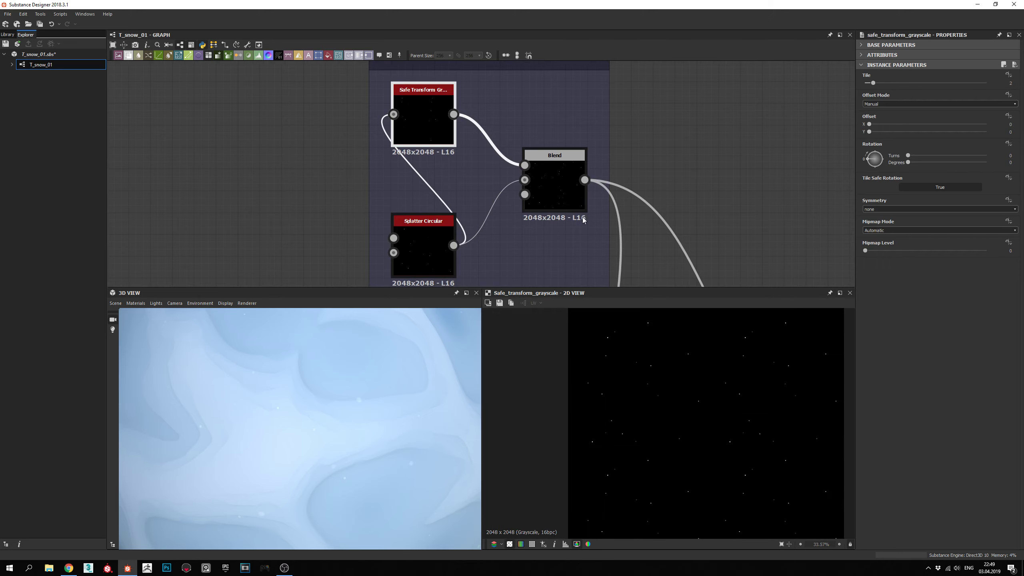
click(550, 177)
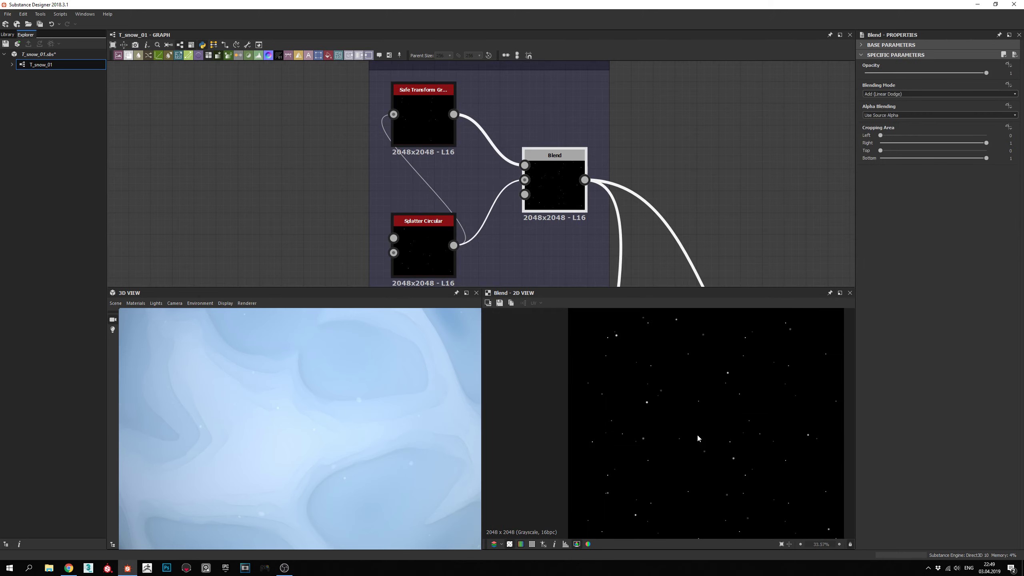
scroll(685, 427, up, 6)
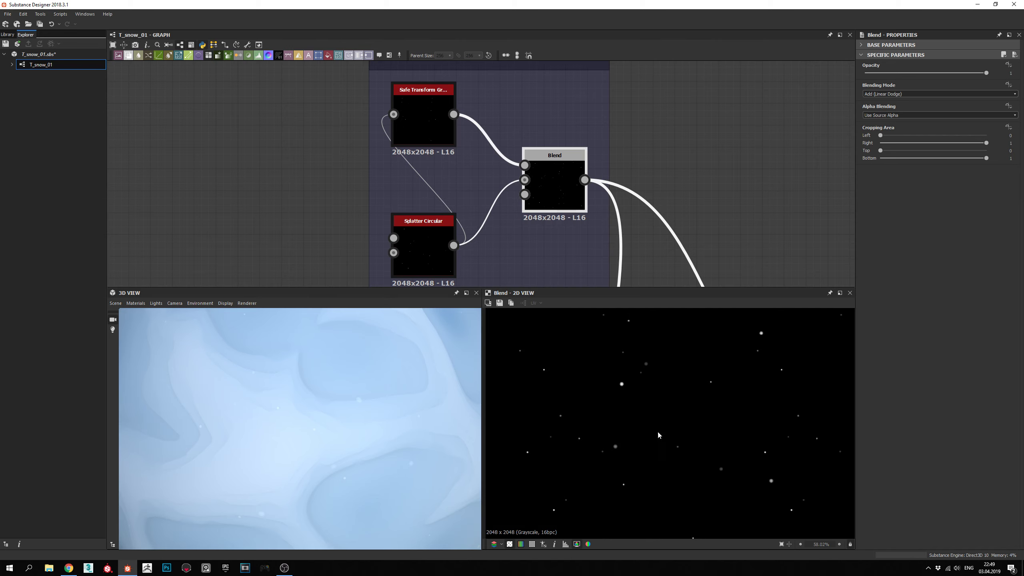
Preview the albedo Blend node labelled snow again and examine the flakes over the blue colour up close.
middle_drag(624, 200, 456, 69)
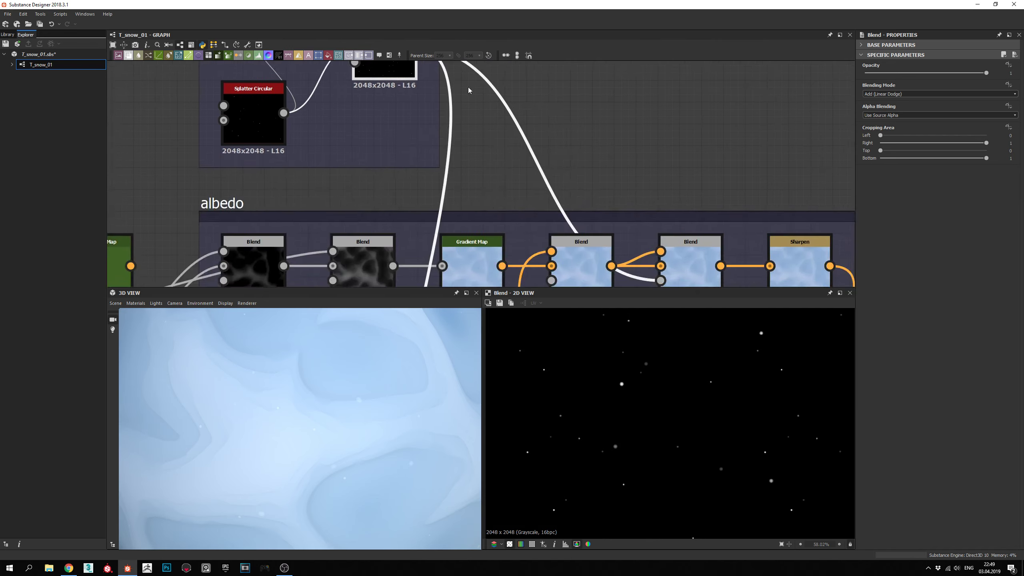
scroll(491, 116, down, 2)
double_click(631, 220)
middle_drag(663, 241, 570, 153)
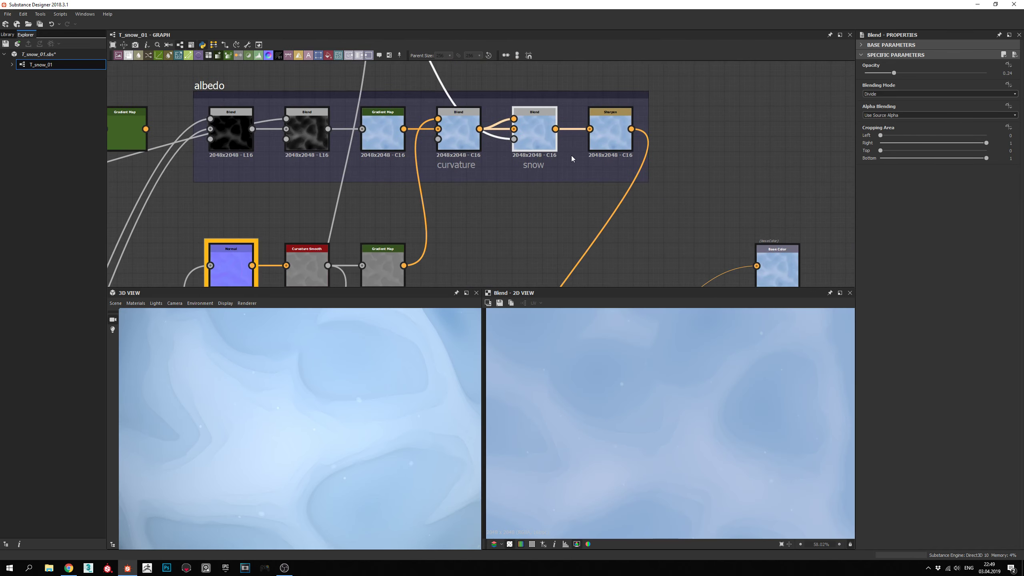
scroll(529, 145, up, 2)
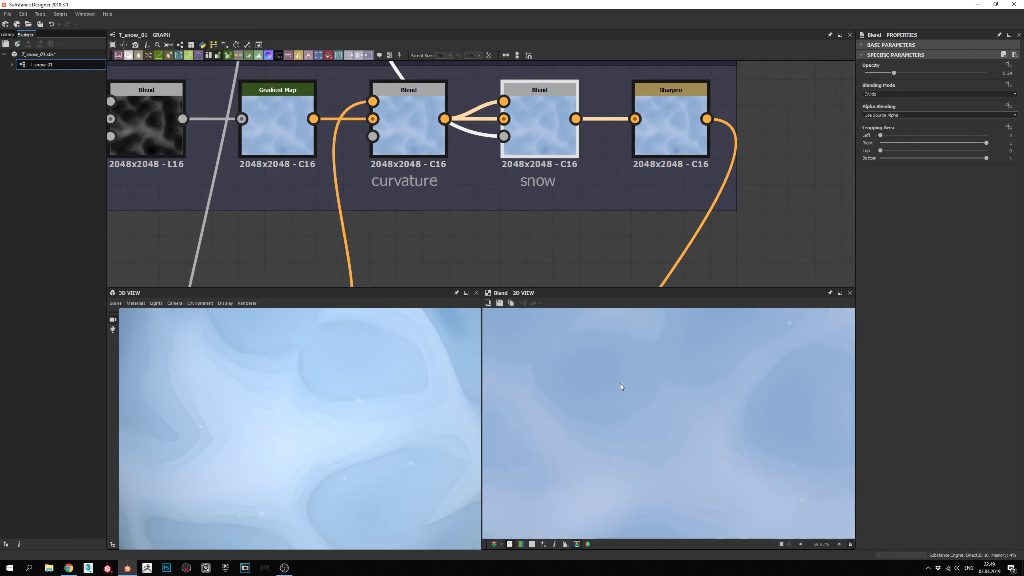
scroll(608, 383, up, 6)
Change the comment under the second coloured albedo Blend node to "snowflakes".
click(539, 182)
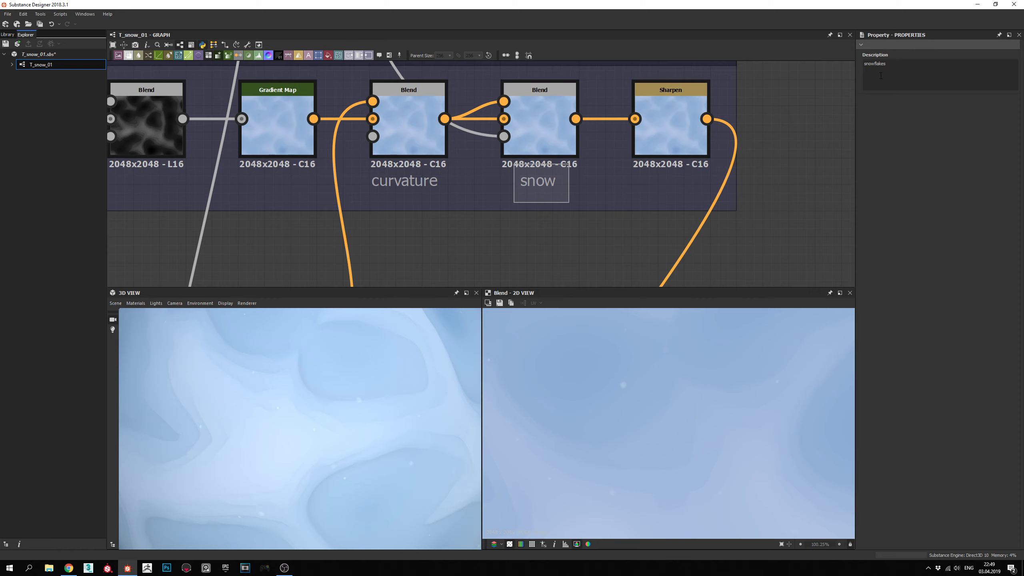
click(819, 179)
middle_drag(632, 167, 626, 190)
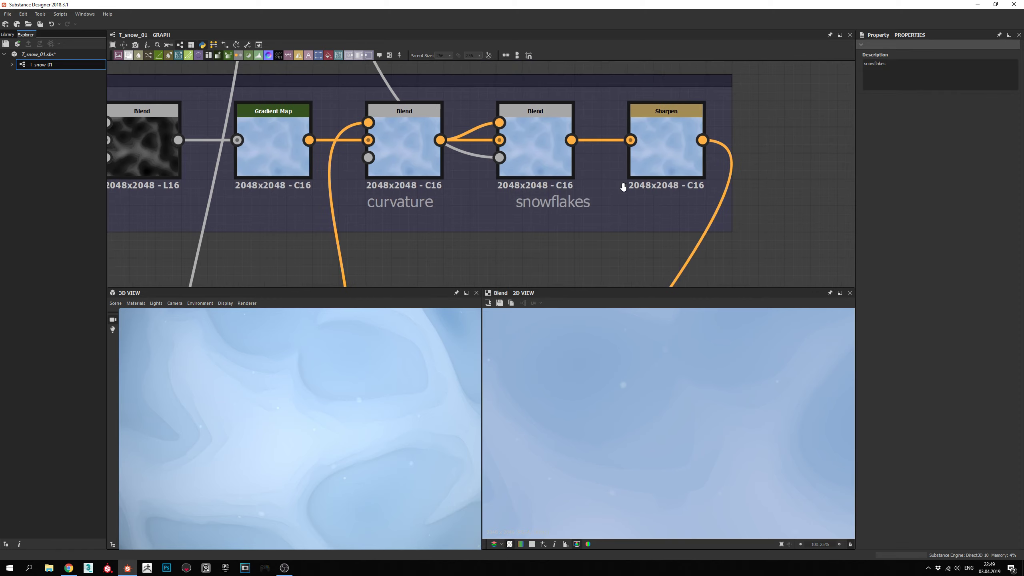
Align the "snowflakes" comment under the second coloured albedo Blend node, matching the placement of the "curvature" comment.
click(544, 207)
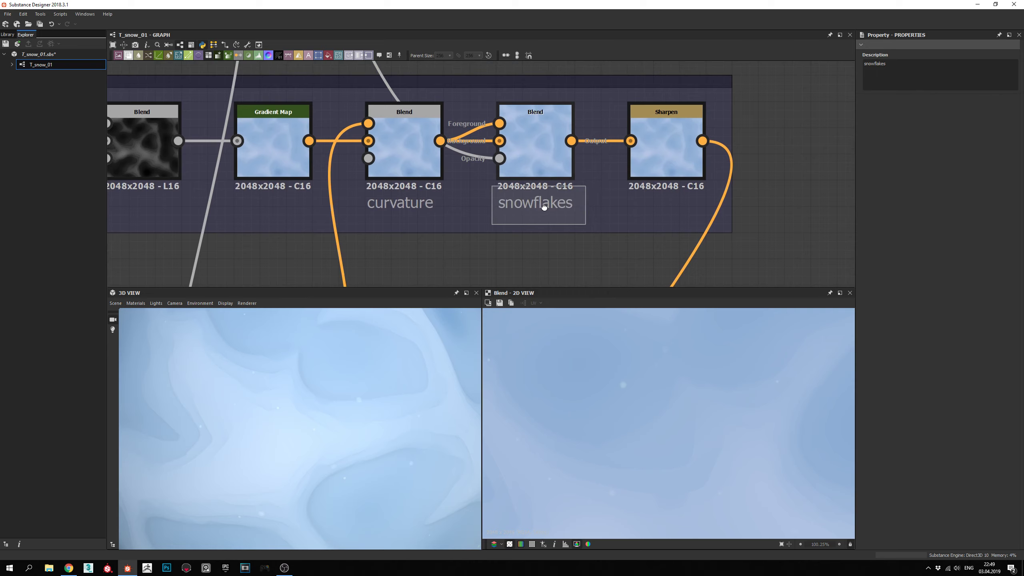
Preview the Sharpen node at the end of the albedo frame and examine the flakes and colour at several zoom levels.
double_click(685, 143)
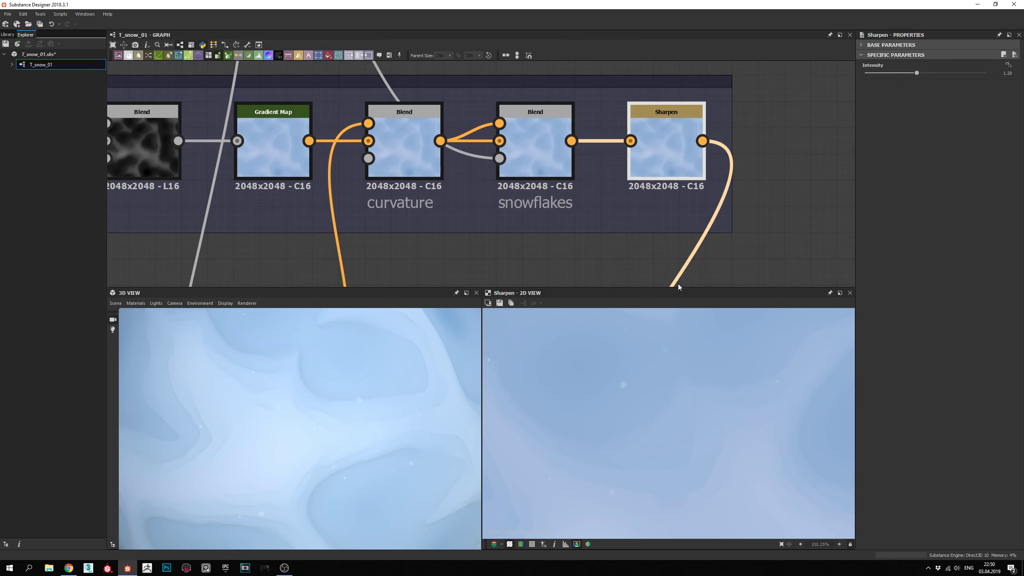
middle_drag(583, 464, 585, 389)
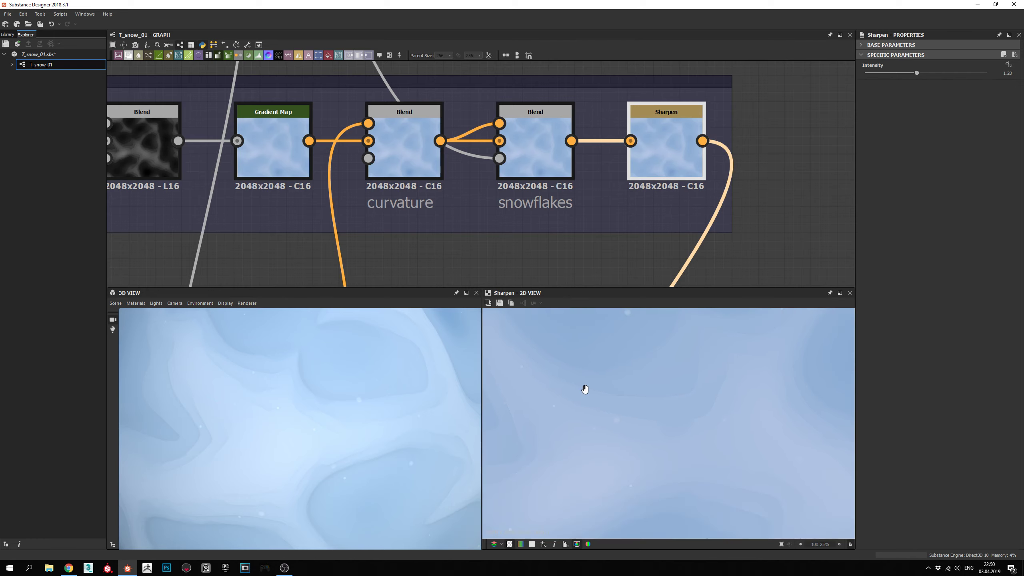
middle_drag(726, 392, 652, 403)
scroll(685, 424, up, 5)
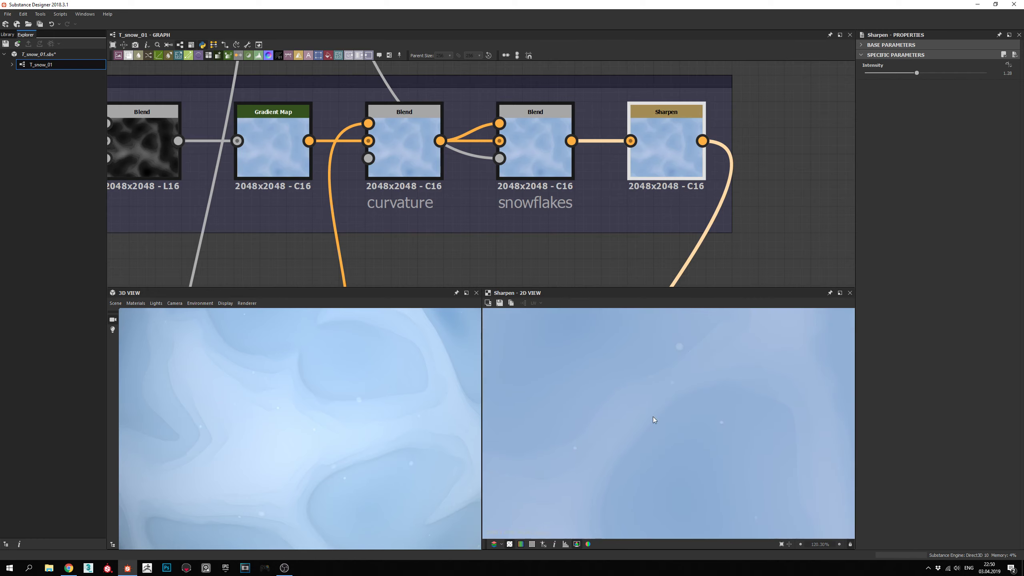
scroll(588, 432, down, 5)
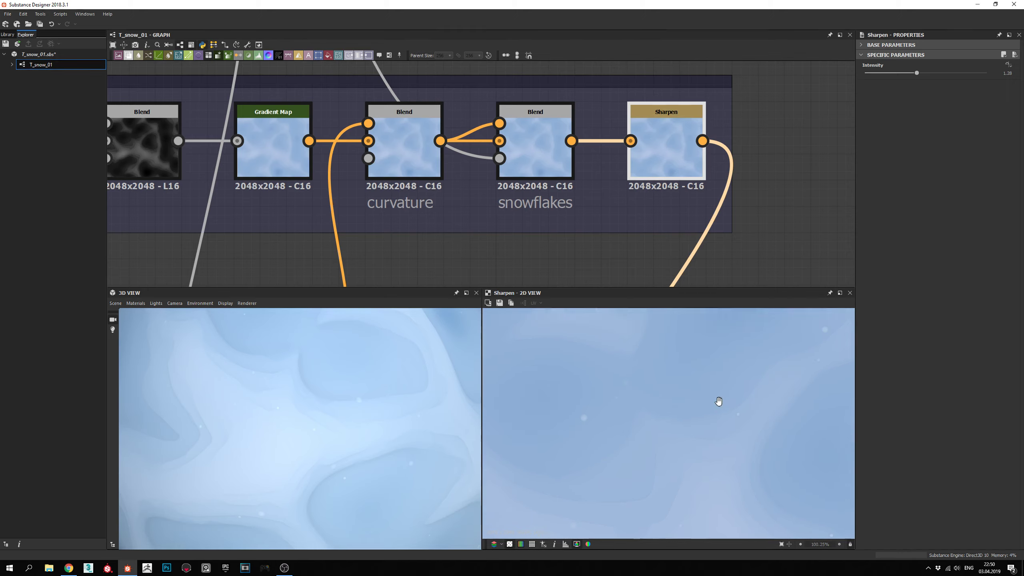
scroll(665, 452, down, 1)
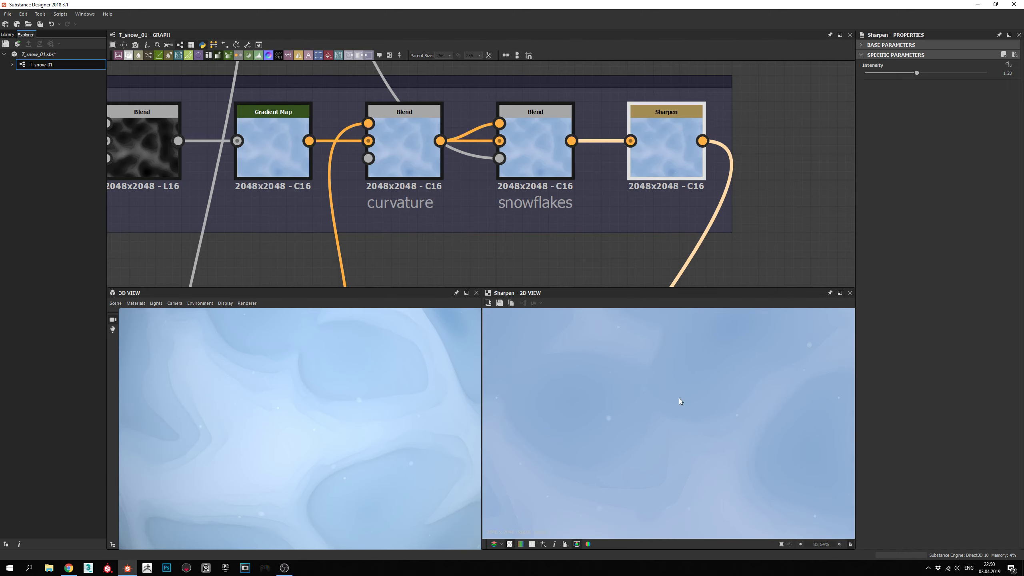
middle_drag(734, 423, 684, 466)
scroll(750, 430, down, 4)
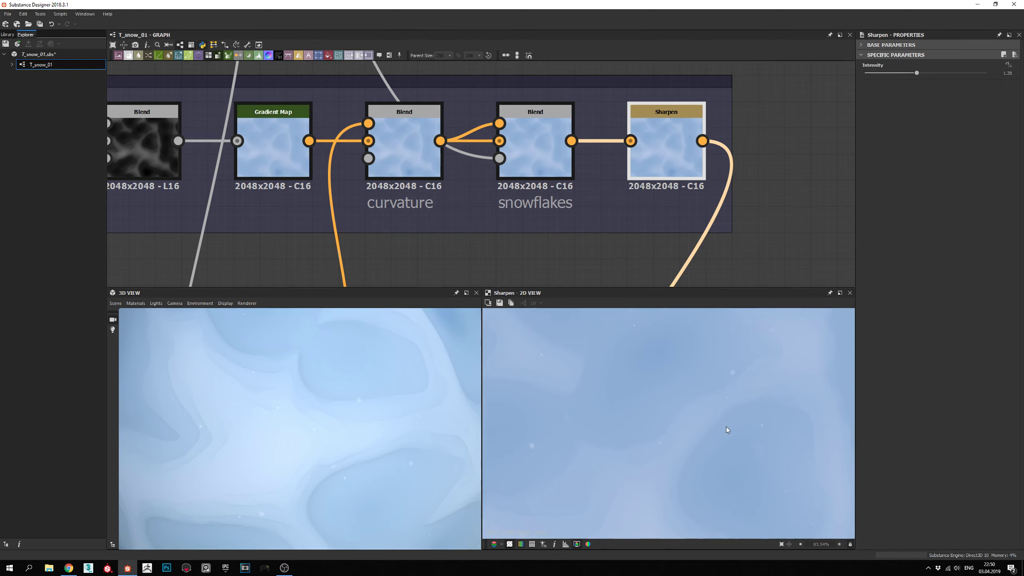
scroll(675, 485, up, 3)
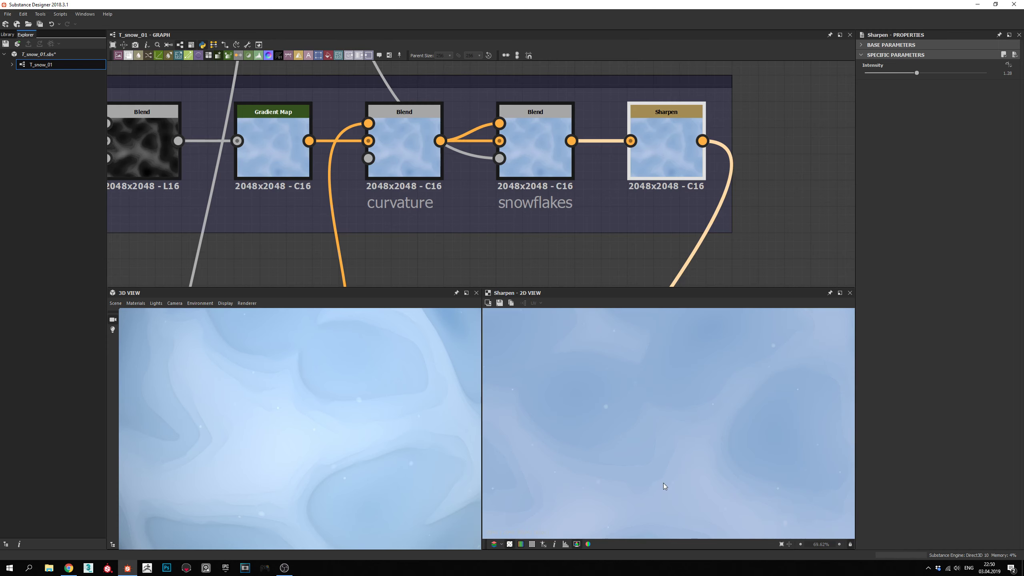
scroll(656, 207, down, 3)
Preview the Blend node in the rough frame and examine its connections with the neighbouring curvature and Base Material nodes.
middle_drag(623, 258, 651, 185)
middle_drag(614, 262, 664, 115)
scroll(655, 182, down, 3)
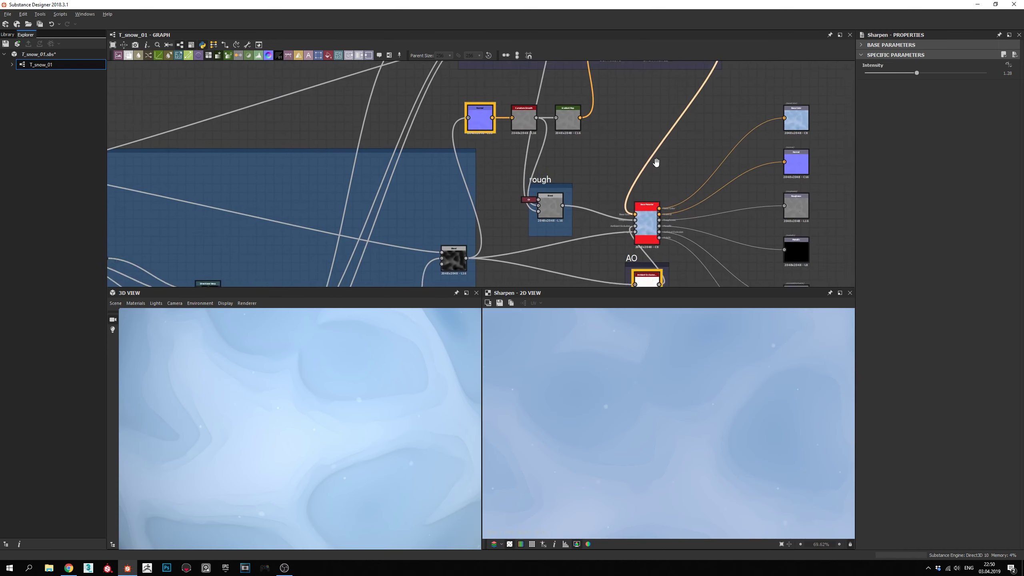
middle_drag(651, 256, 657, 170)
scroll(657, 170, up, 2)
click(656, 132)
middle_drag(580, 179, 660, 233)
double_click(598, 163)
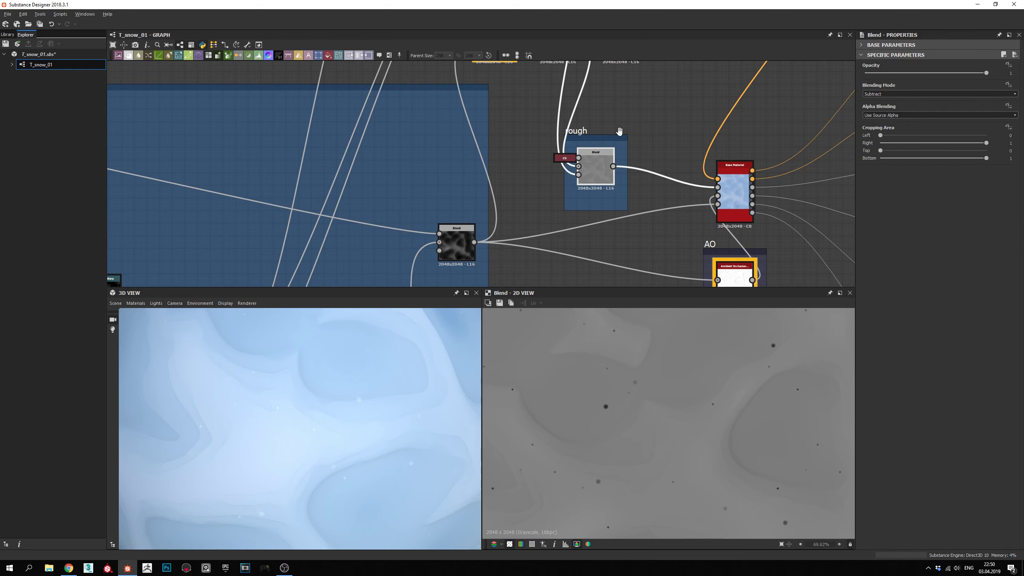
middle_drag(509, 122, 580, 255)
middle_drag(534, 218, 492, 157)
scroll(496, 159, down, 1)
middle_drag(599, 173, 543, 177)
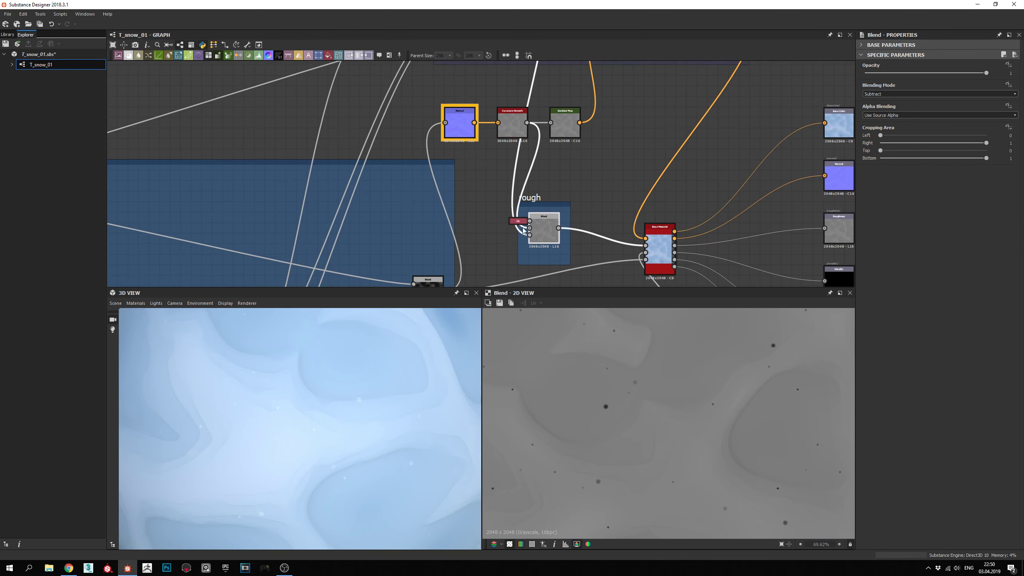
Preview the Curvature Smooth output feeding the rough frame's Blend node and select its source node.
double_click(530, 229)
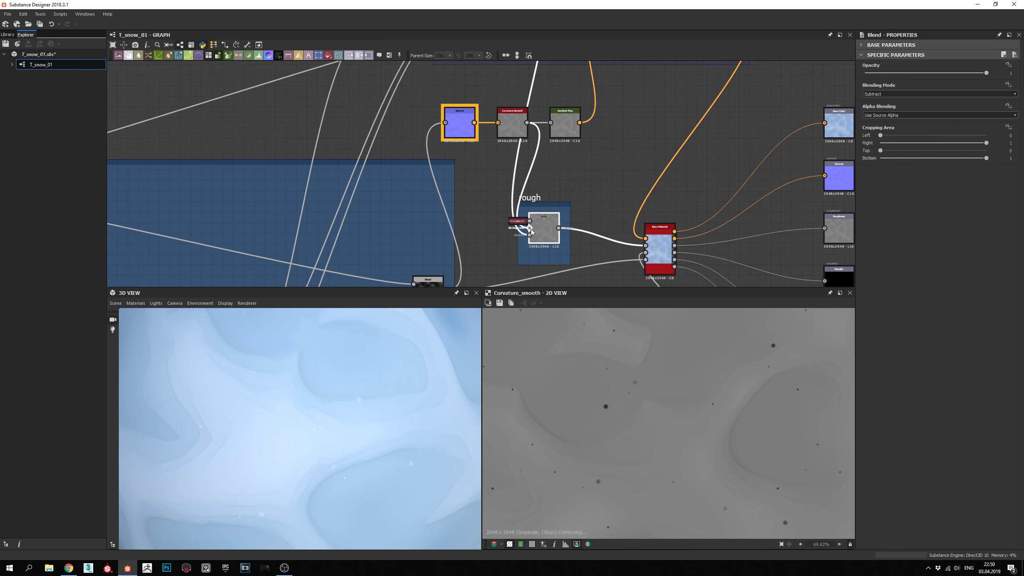
middle_drag(578, 132, 545, 217)
mouse_move(550, 76)
middle_down()
mouse_move(515, 210)
mouse_move(551, 63)
middle_up()
middle_drag(541, 228, 557, 139)
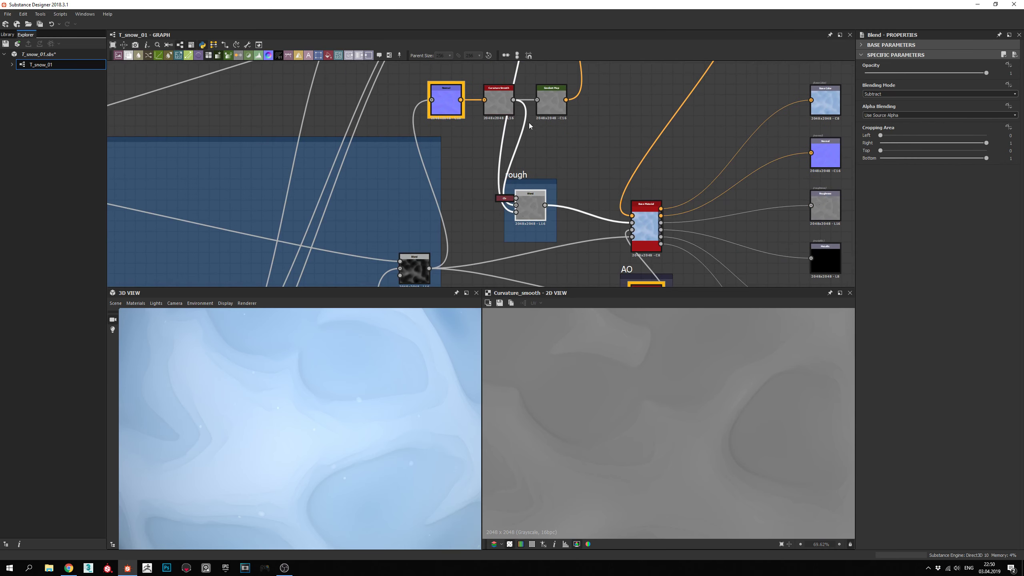
click(500, 96)
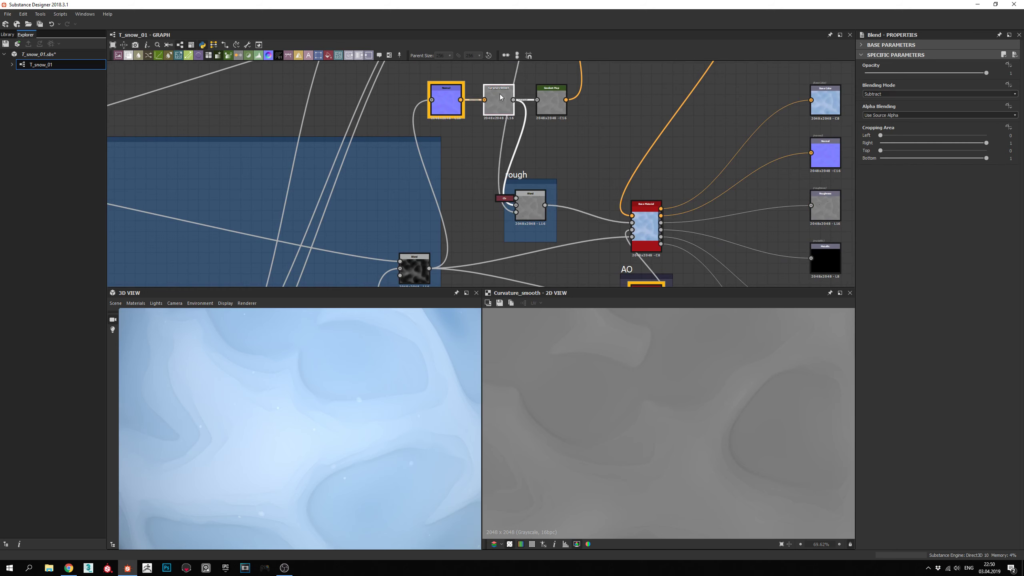
Preview the rough frame's Blend node again and compare its dark dots with the snow surface on the 3D sphere.
scroll(532, 207, up, 4)
double_click(527, 210)
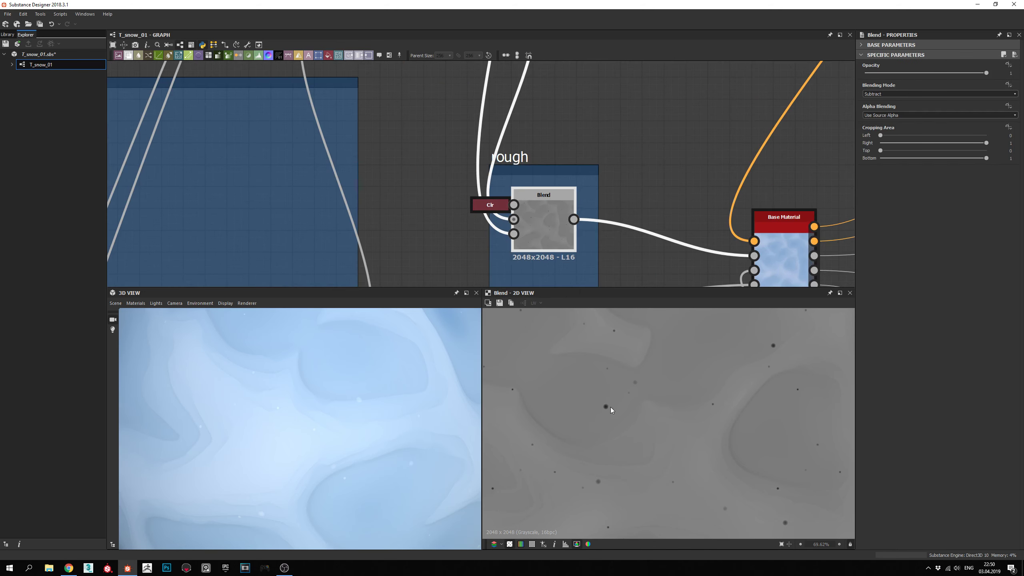
scroll(507, 138, down, 2)
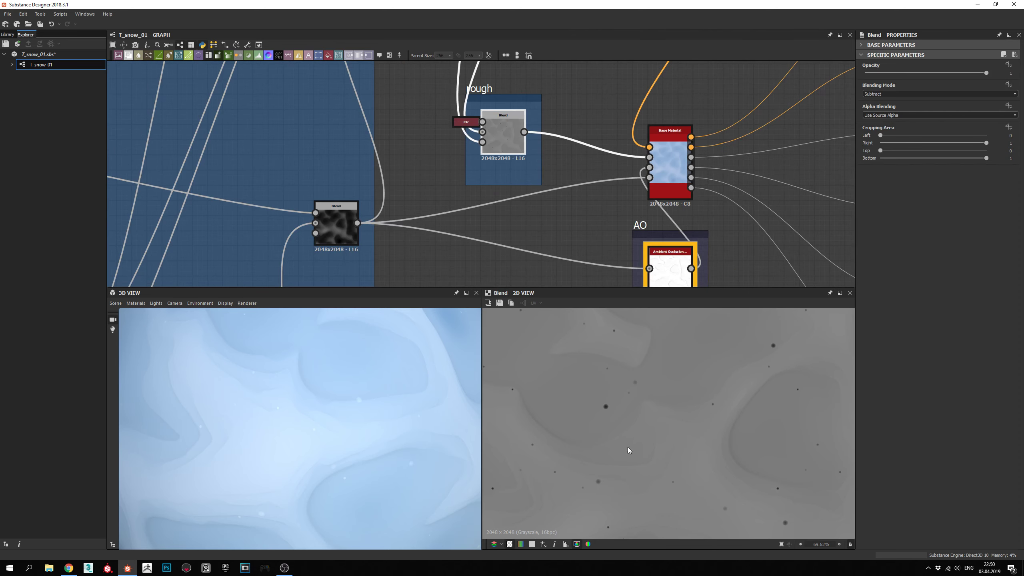
scroll(405, 388, down, 5)
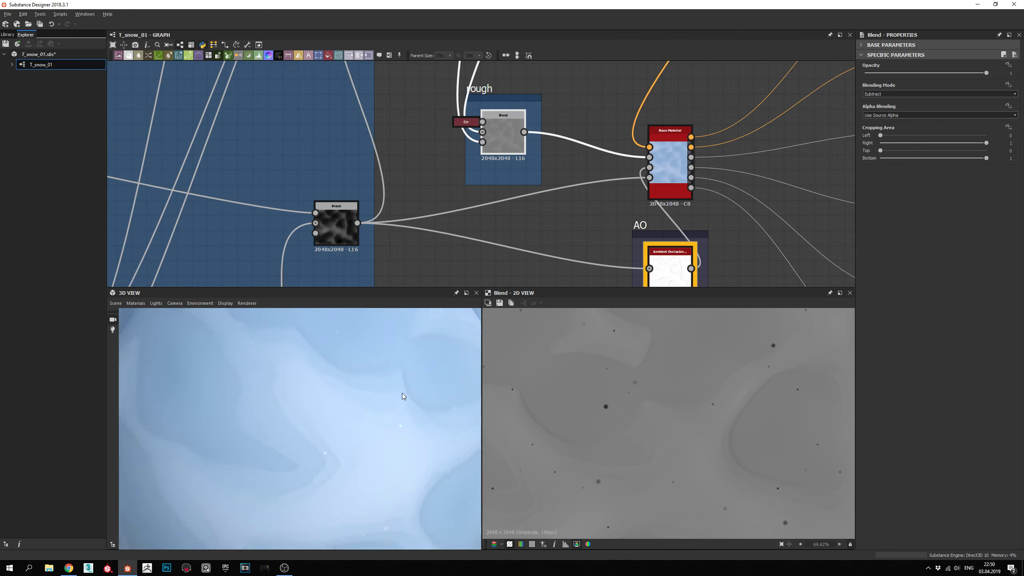
scroll(389, 469, down, 3)
drag(389, 440, 349, 400)
Preview the graph's Base Color and Normal output nodes and examine both maps.
middle_drag(697, 253, 616, 249)
middle_drag(554, 191, 282, 343)
double_click(568, 178)
scroll(640, 469, down, 5)
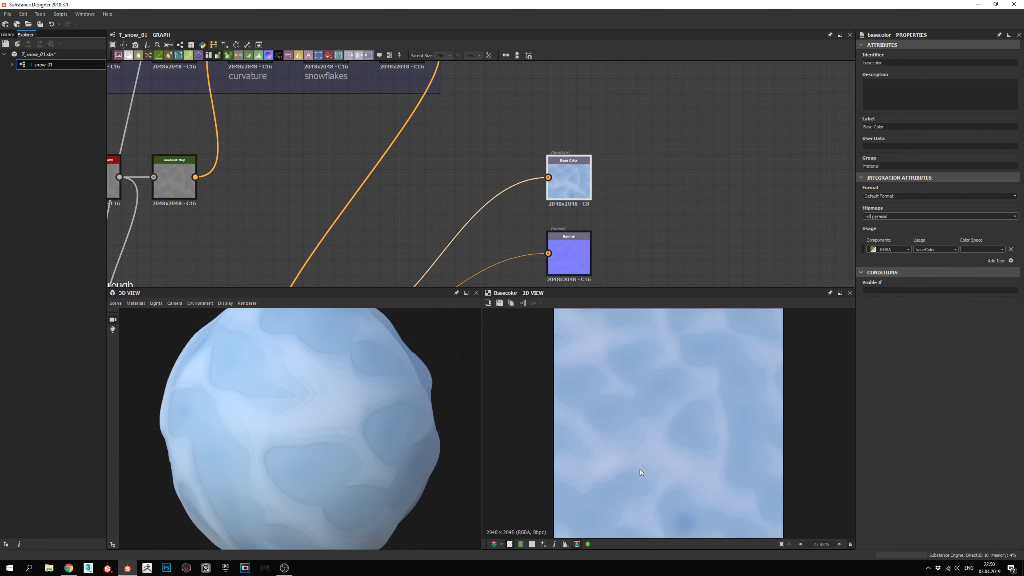
scroll(659, 429, up, 3)
double_click(581, 261)
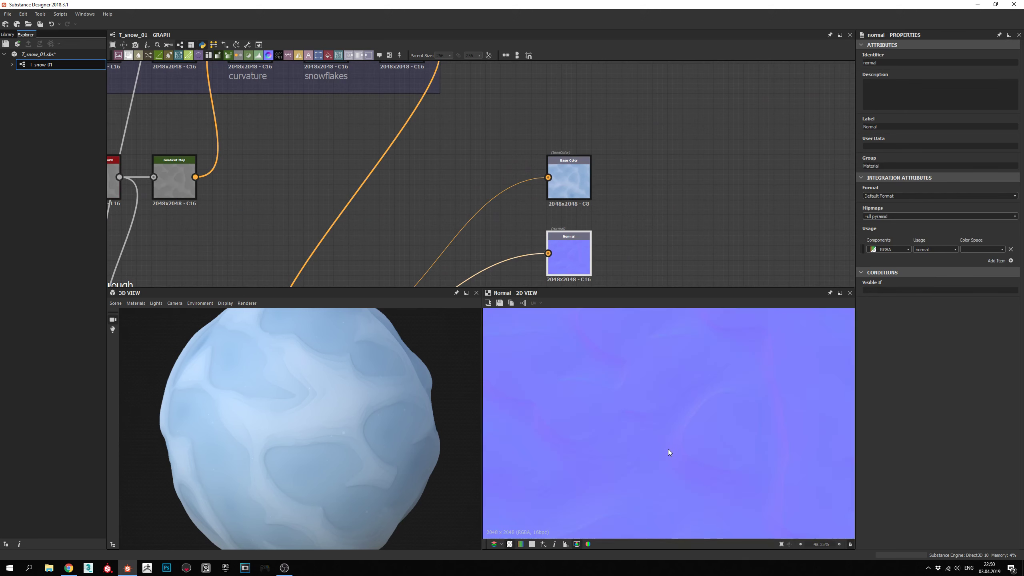
Preview the graph's Roughness and Metallic output nodes and examine both maps.
middle_drag(602, 178, 598, 64)
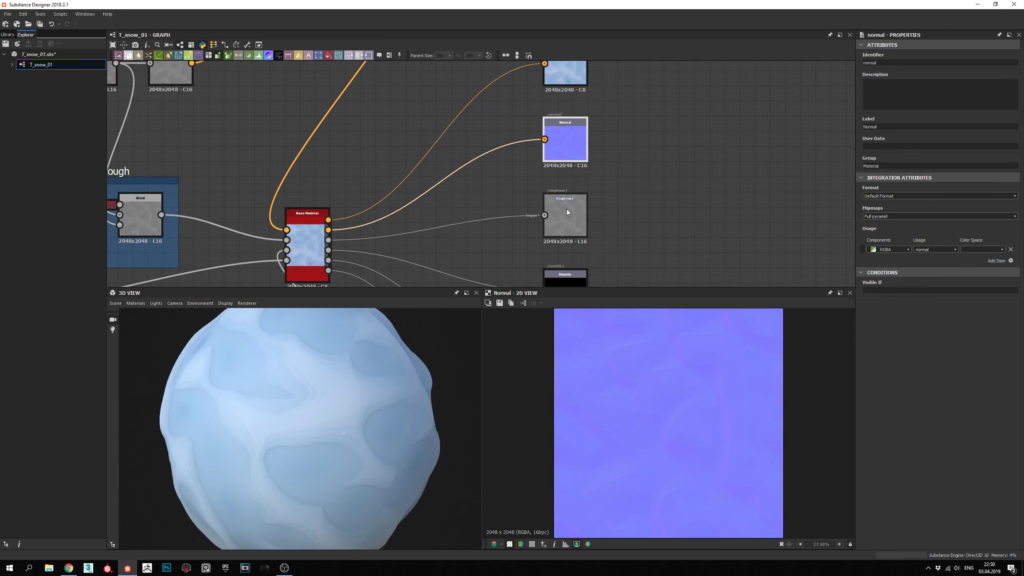
double_click(566, 210)
scroll(642, 395, up, 3)
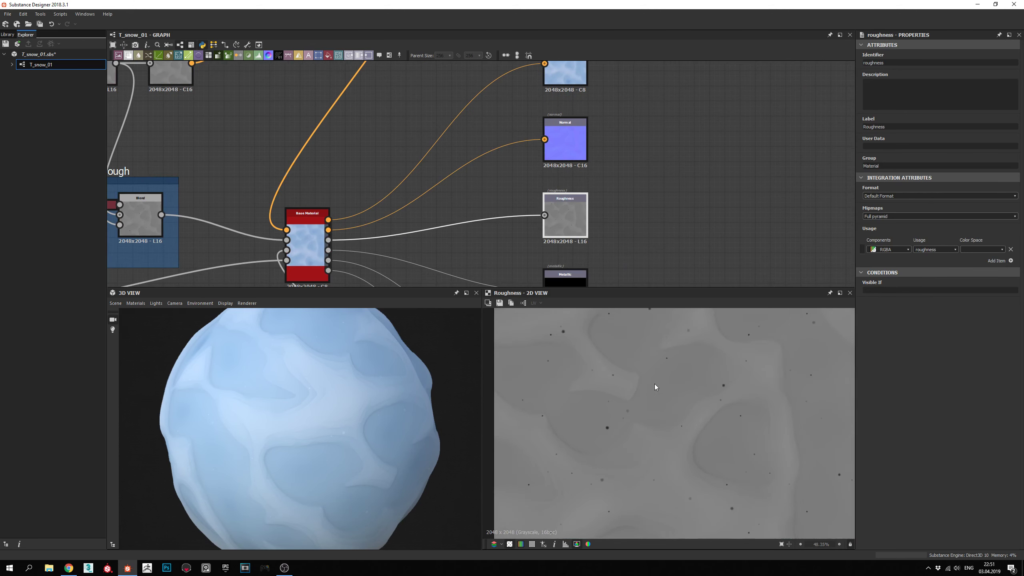
scroll(654, 383, down, 3)
middle_drag(640, 212, 641, 108)
double_click(574, 193)
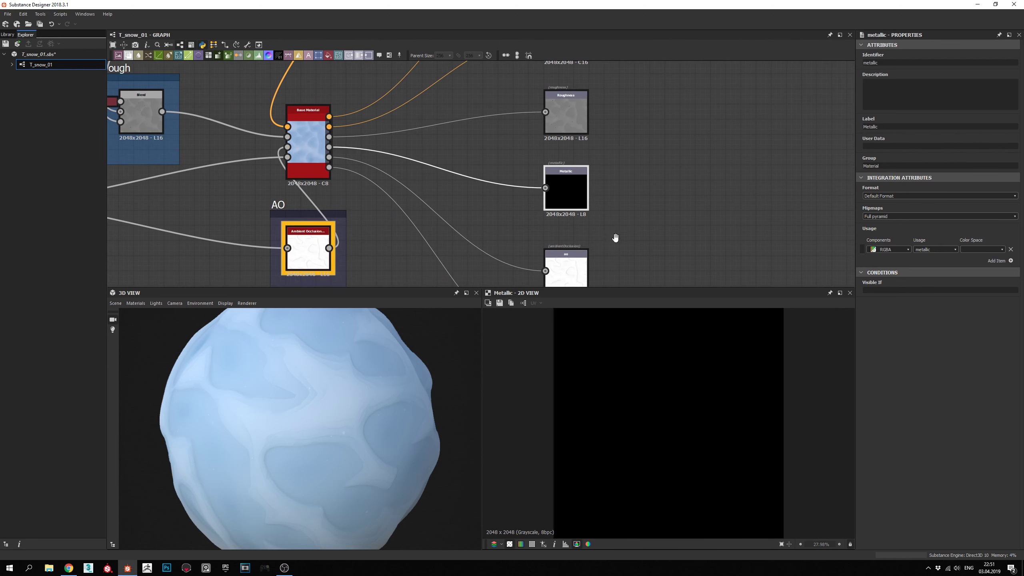
Preview the AO and Height output nodes and look over the 3D sphere and the height part of the graph.
middle_drag(615, 245, 623, 168)
double_click(582, 206)
middle_drag(611, 260, 611, 190)
double_click(586, 197)
drag(327, 406, 394, 405)
middle_drag(409, 153, 599, 176)
scroll(598, 176, down, 3)
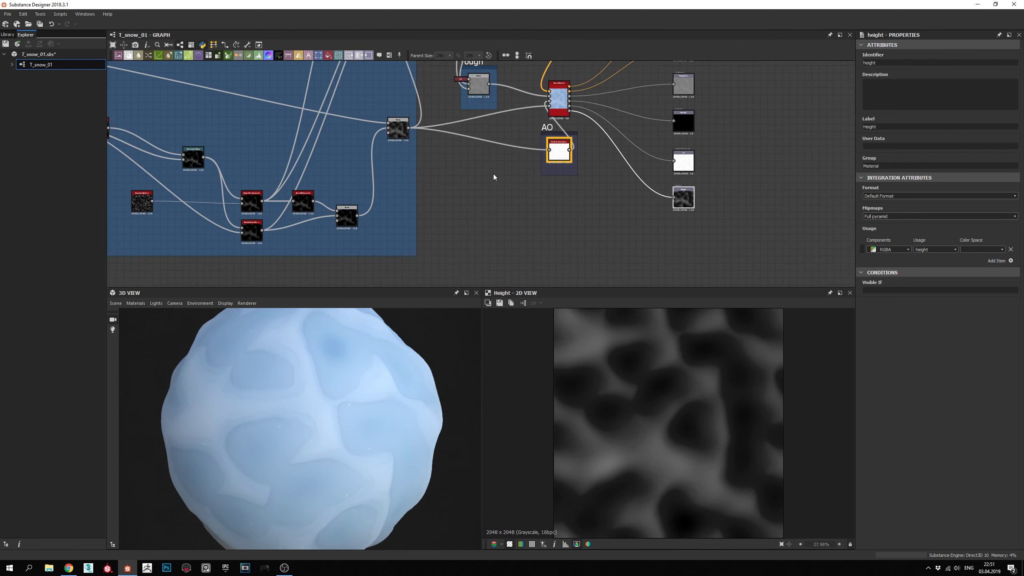
middle_drag(420, 173, 527, 170)
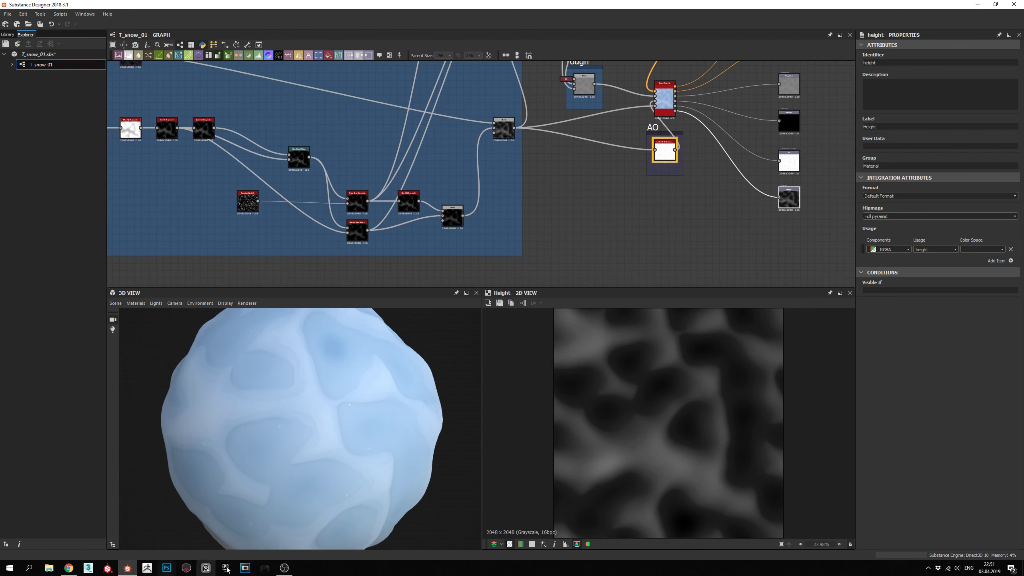
Switch to Marmoset Toolbag and open the recent scene mat_snow_01.tbscene.
click(189, 570)
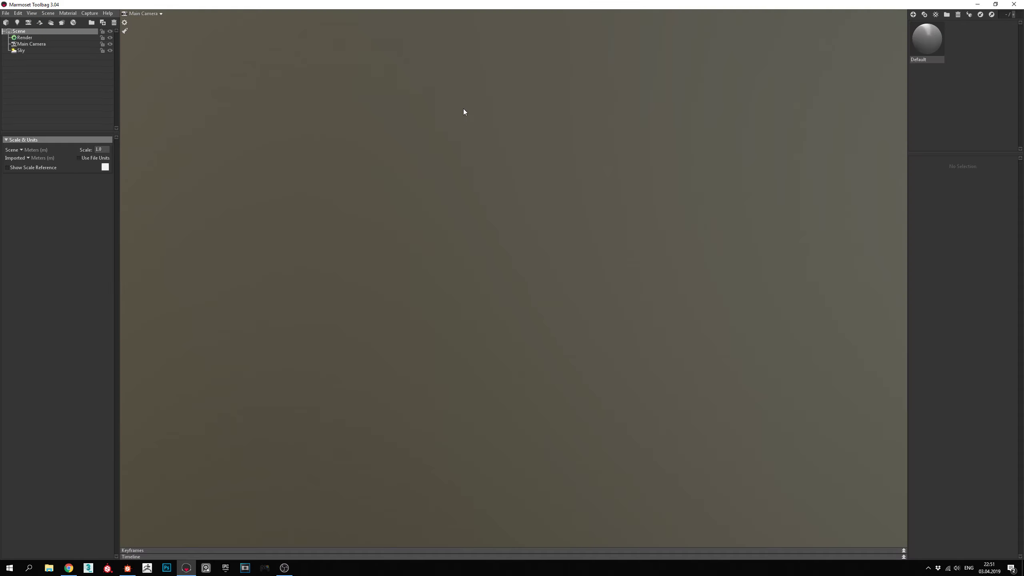
click(5, 13)
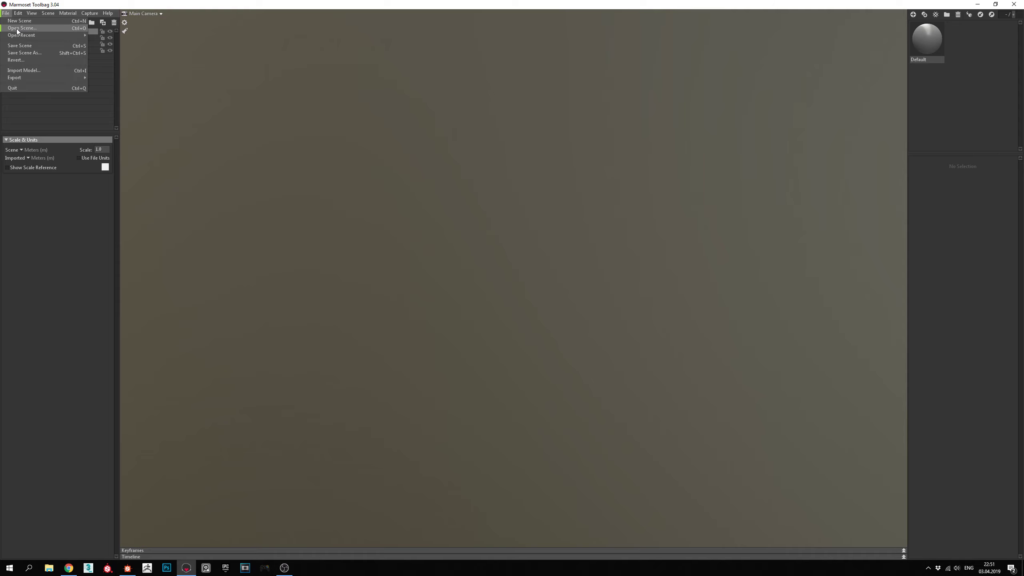
mouse_move(24, 35)
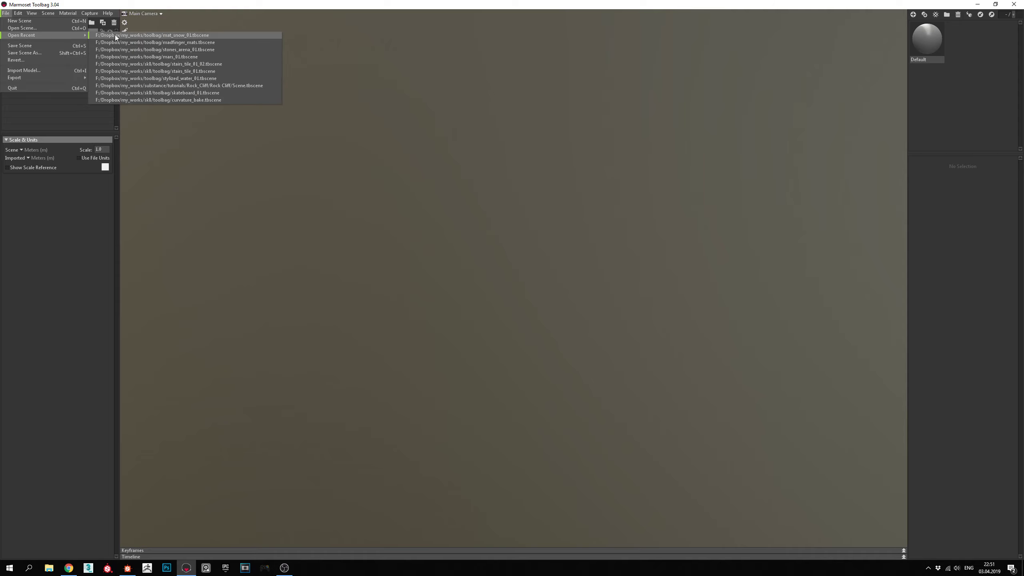
click(115, 35)
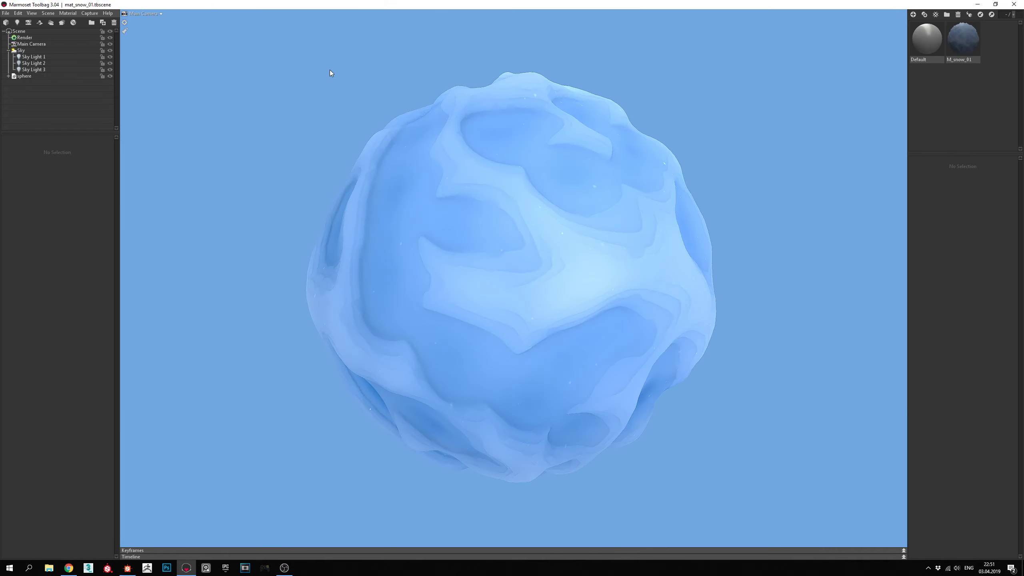
Examine the snow sphere from several sides and under different sky light rotations.
drag(793, 160, 538, 155)
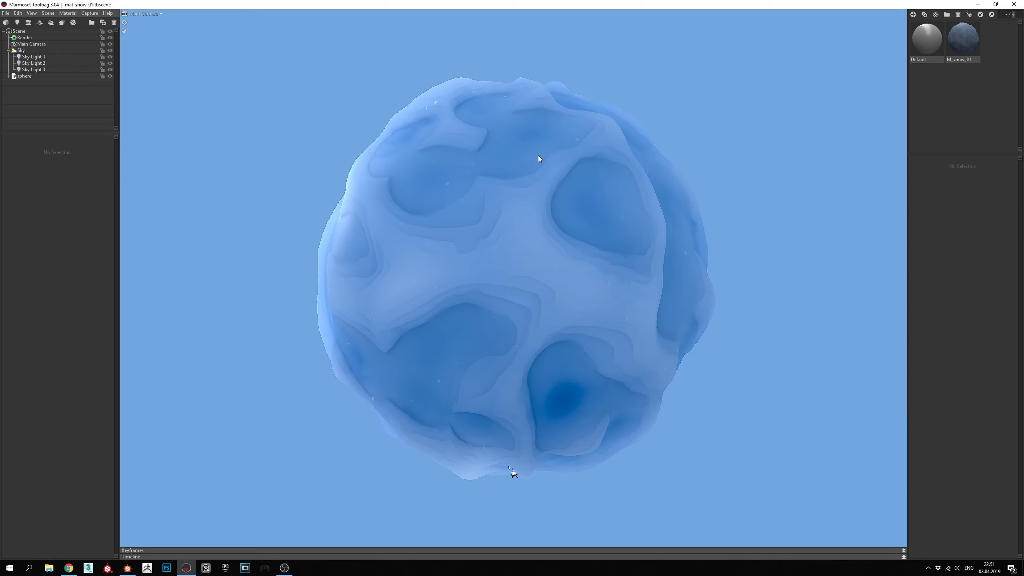
drag(727, 143, 450, 148)
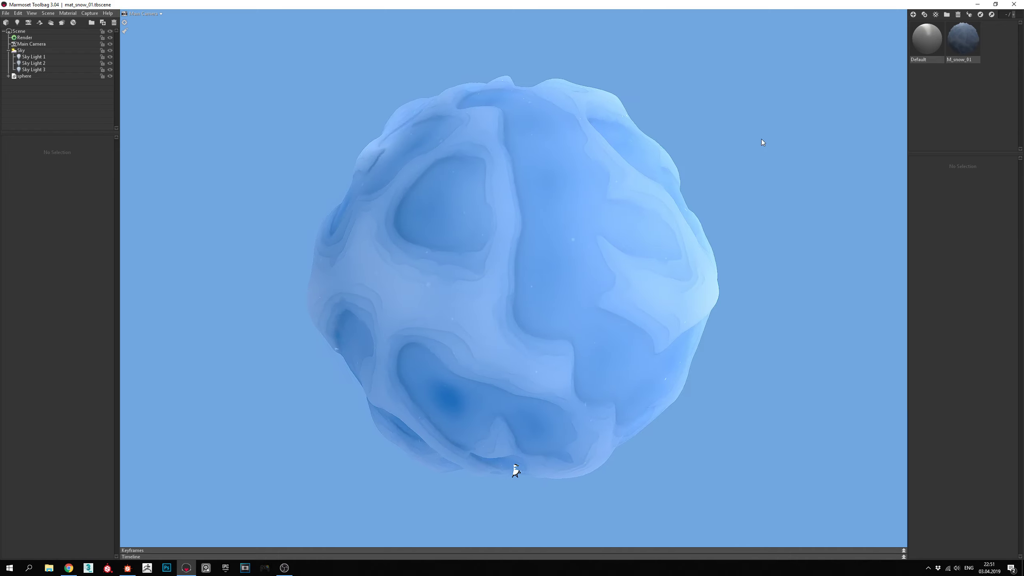
drag(738, 142, 636, 140)
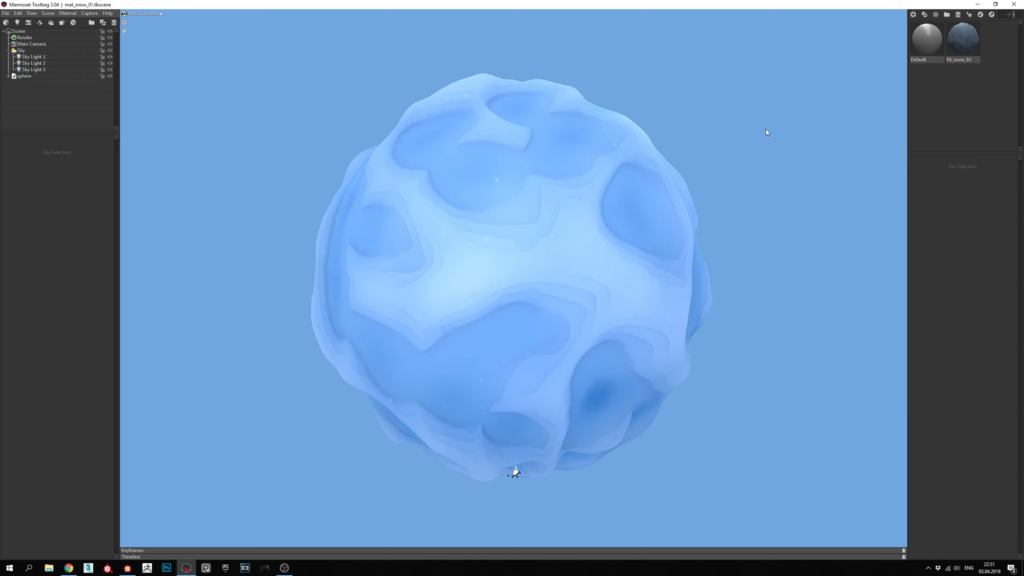
shift+drag(766, 129, 687, 133)
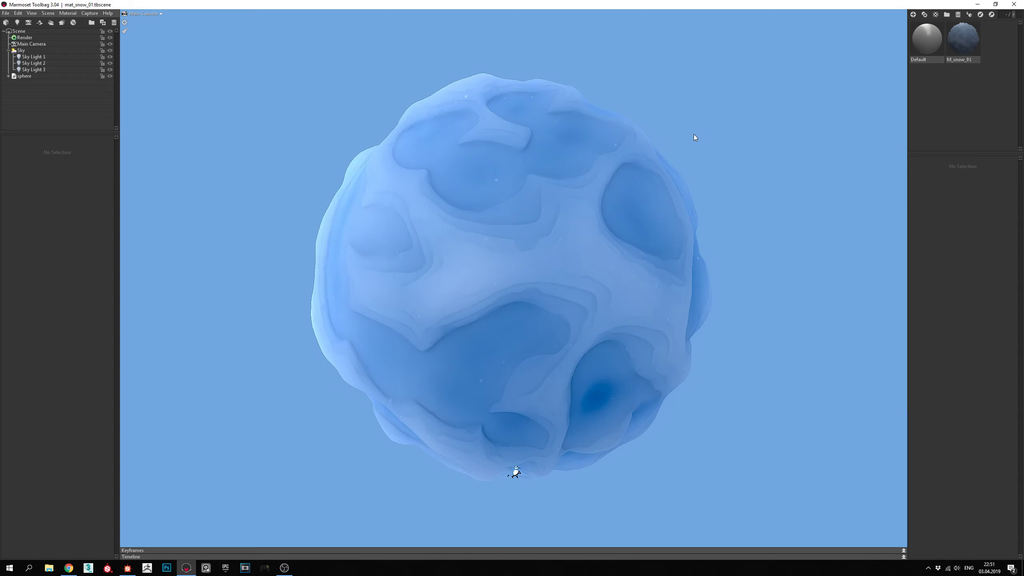
mouse_move(334, 200)
mouse_down()
mouse_move(352, 202)
mouse_move(326, 204)
mouse_up()
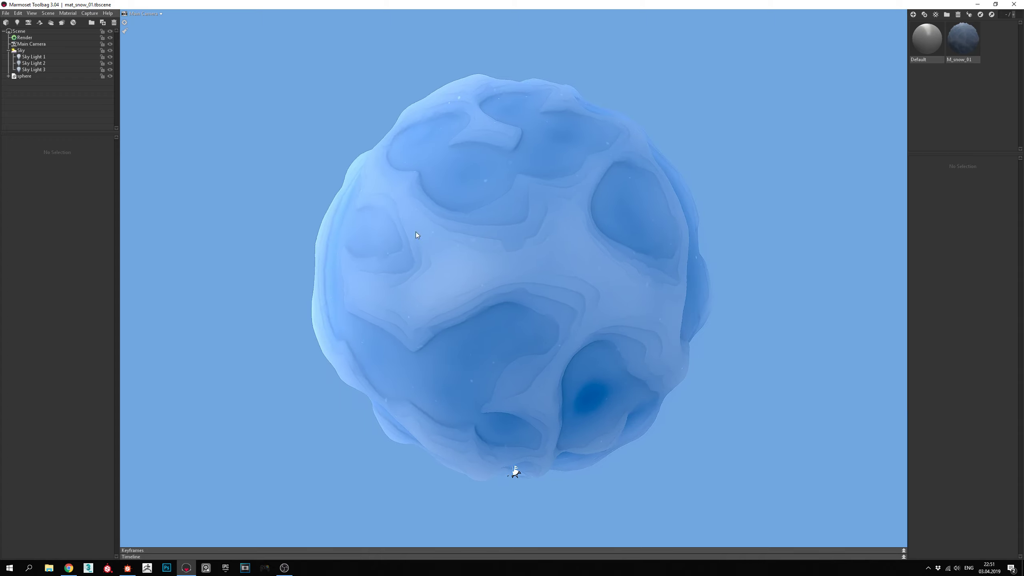
drag(427, 229, 398, 229)
shift+drag(738, 174, 790, 177)
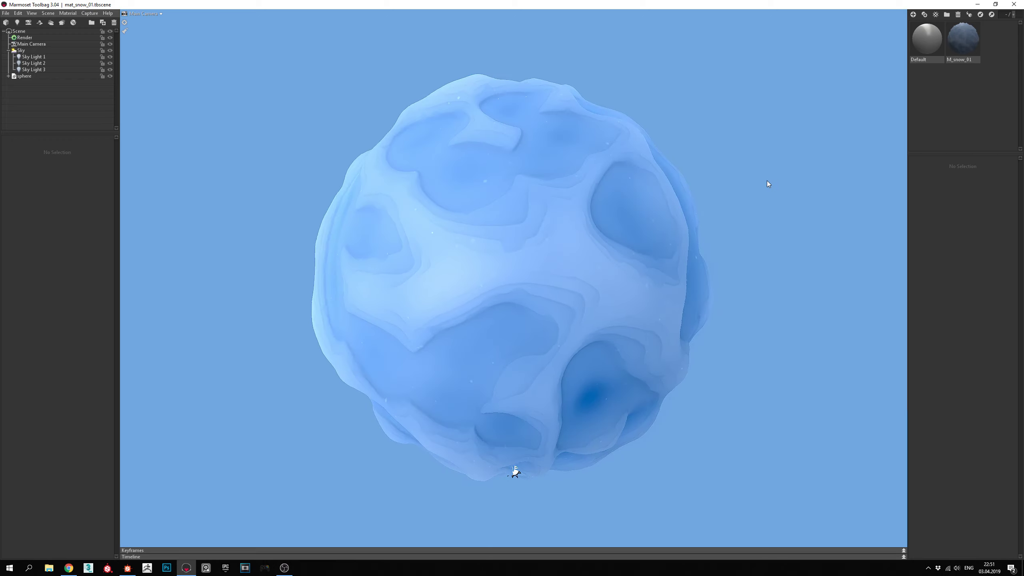
drag(768, 183, 752, 183)
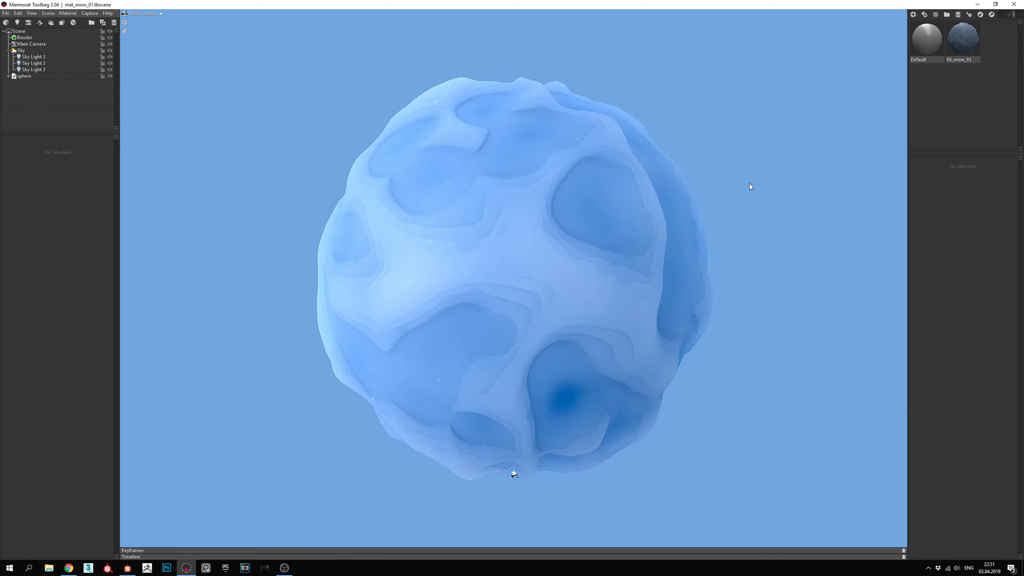
Inspect the hollows and raised ridges of the snow sphere from further angles.
mouse_move(749, 184)
mouse_down()
mouse_move(728, 184)
mouse_move(741, 179)
mouse_up()
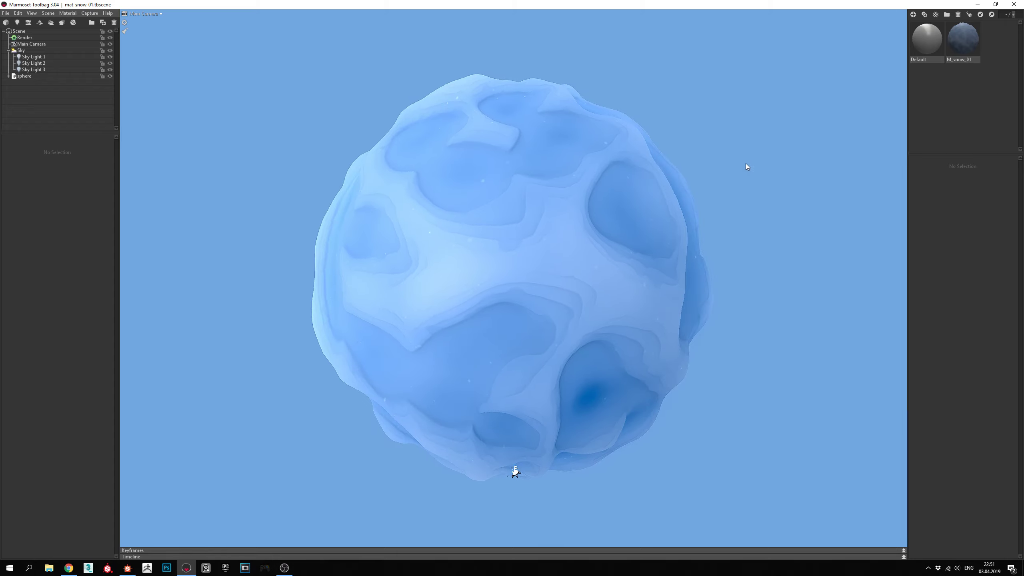
mouse_move(724, 166)
mouse_down()
mouse_move(736, 166)
mouse_move(717, 162)
mouse_move(741, 162)
mouse_move(701, 157)
mouse_move(764, 160)
mouse_move(688, 159)
mouse_move(727, 165)
mouse_up()
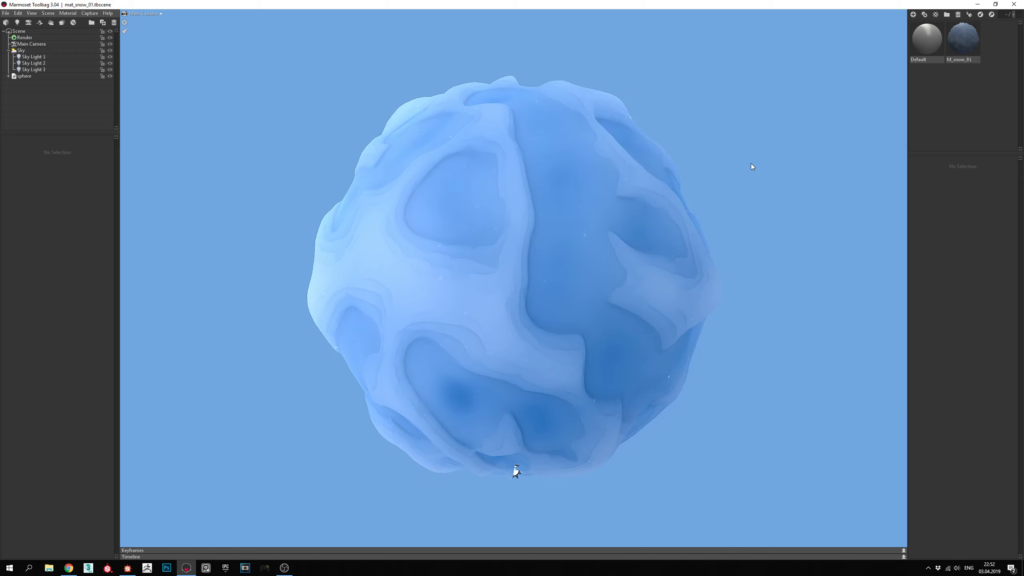
mouse_move(759, 144)
mouse_down()
mouse_move(717, 142)
mouse_move(742, 144)
mouse_up()
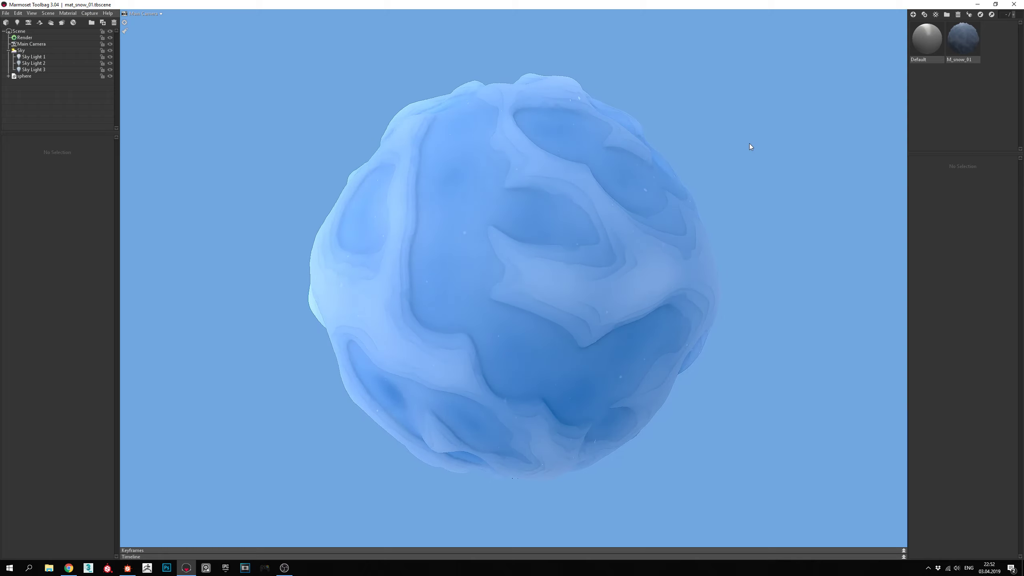
drag(728, 160, 753, 162)
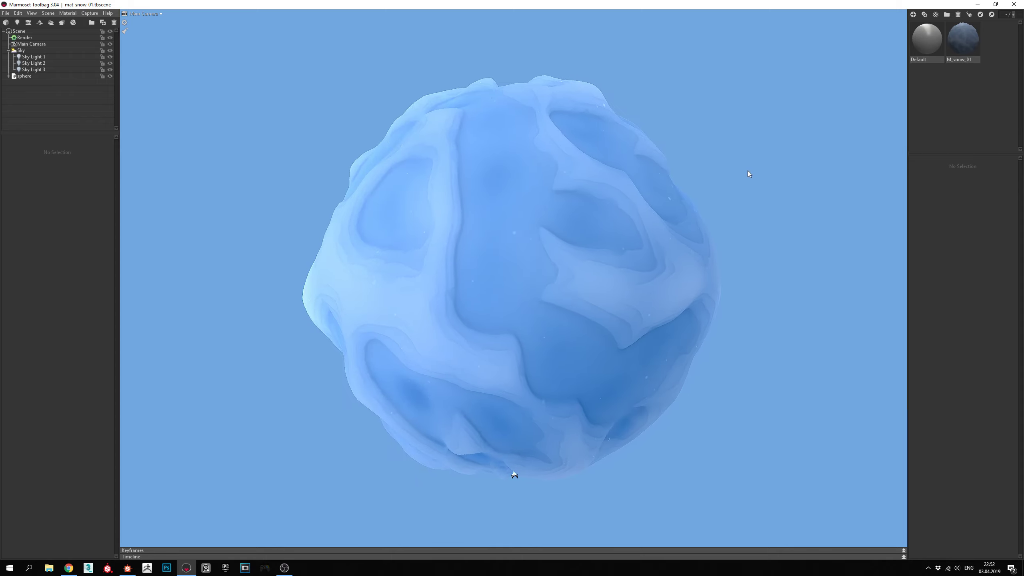
Switch back to Substance Designer and look over the 3D sphere and the graph's height, albedo, rough and AO frames.
key(alt+Tab)
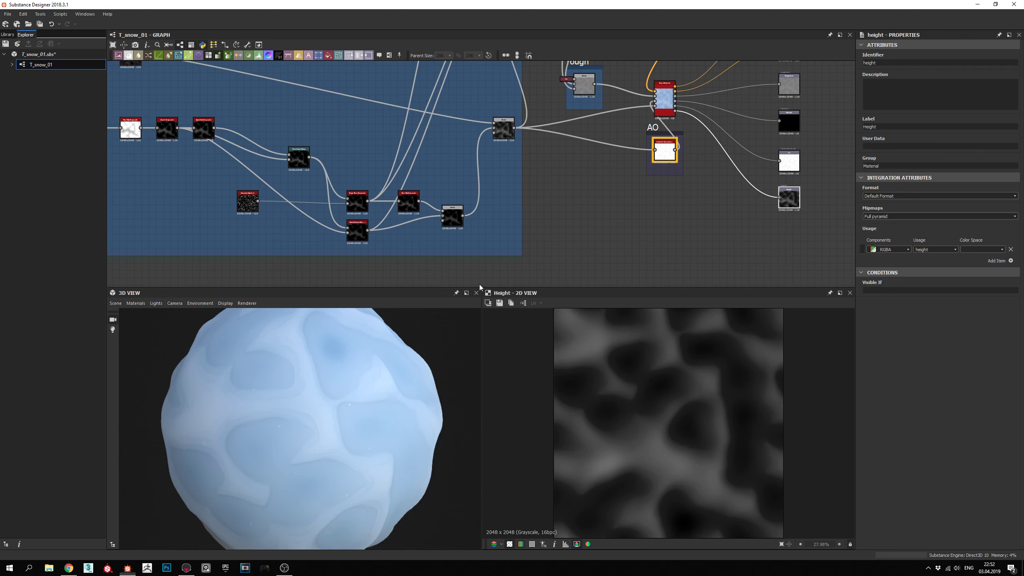
mouse_move(327, 397)
mouse_down()
mouse_move(361, 397)
mouse_move(296, 396)
mouse_up()
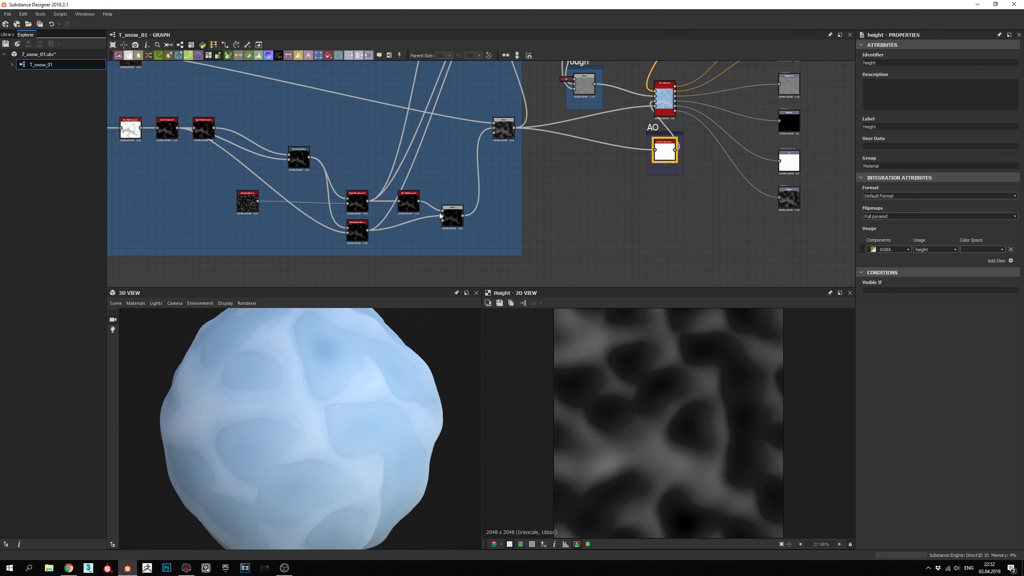
middle_drag(613, 168, 544, 241)
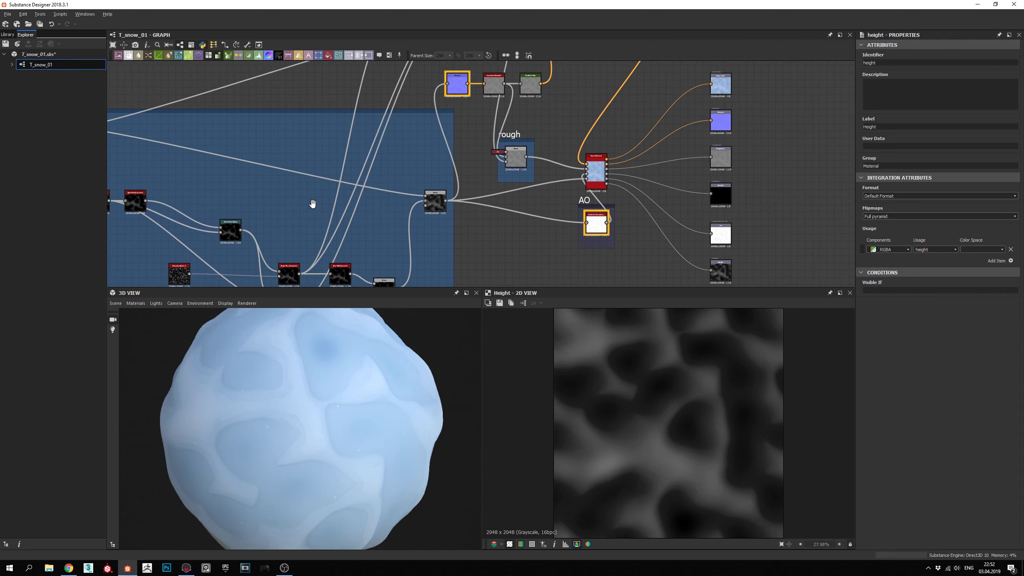
middle_drag(311, 201, 464, 238)
scroll(494, 197, down, 3)
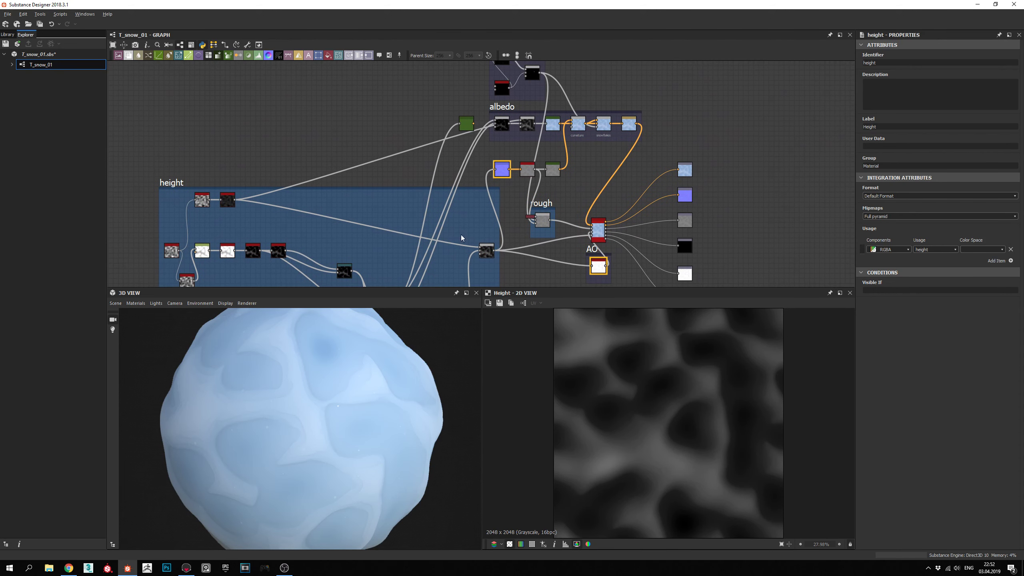
middle_drag(503, 185, 546, 147)
middle_drag(546, 243, 546, 213)
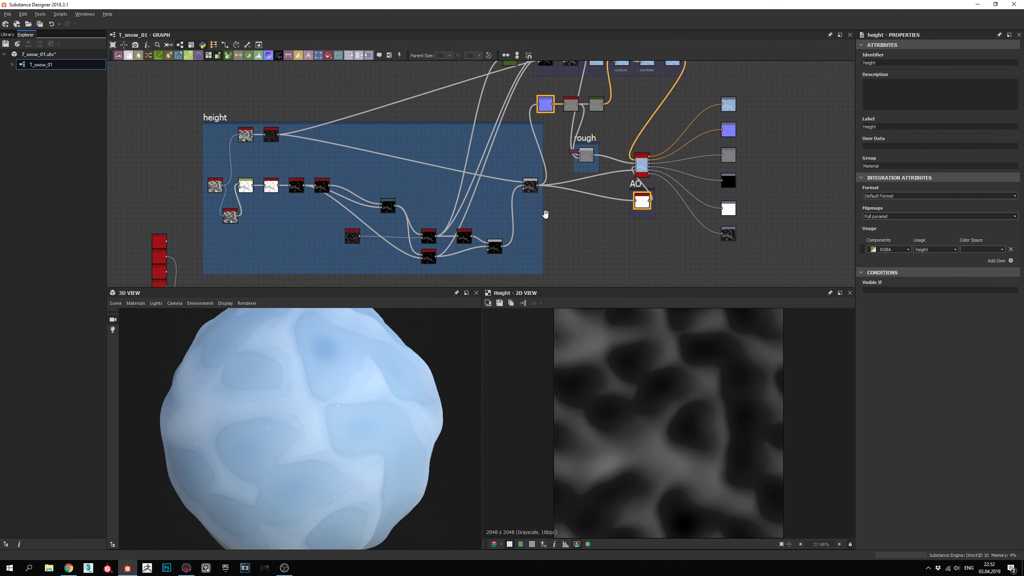
scroll(460, 261, up, 1)
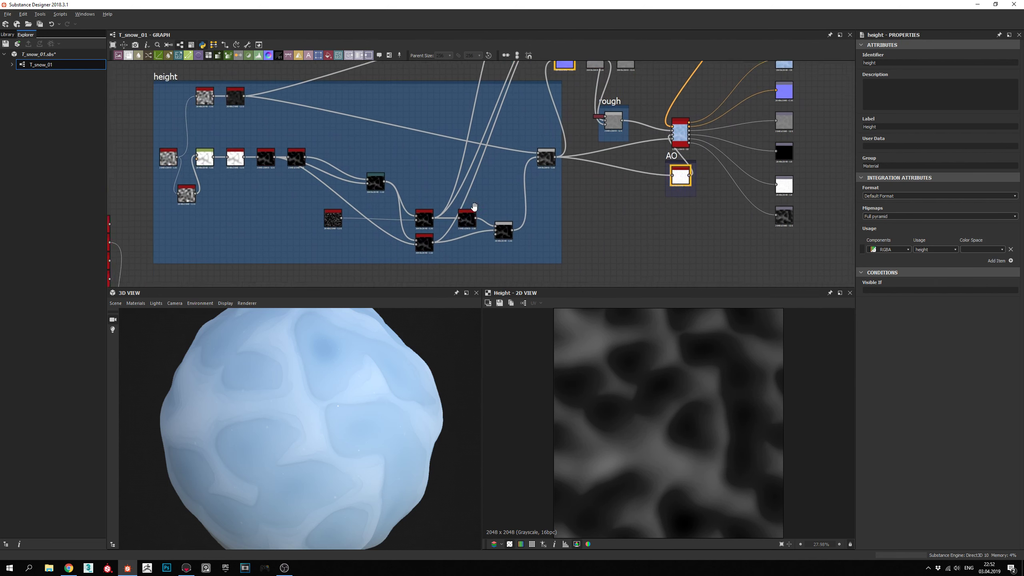
middle_drag(460, 261, 476, 211)
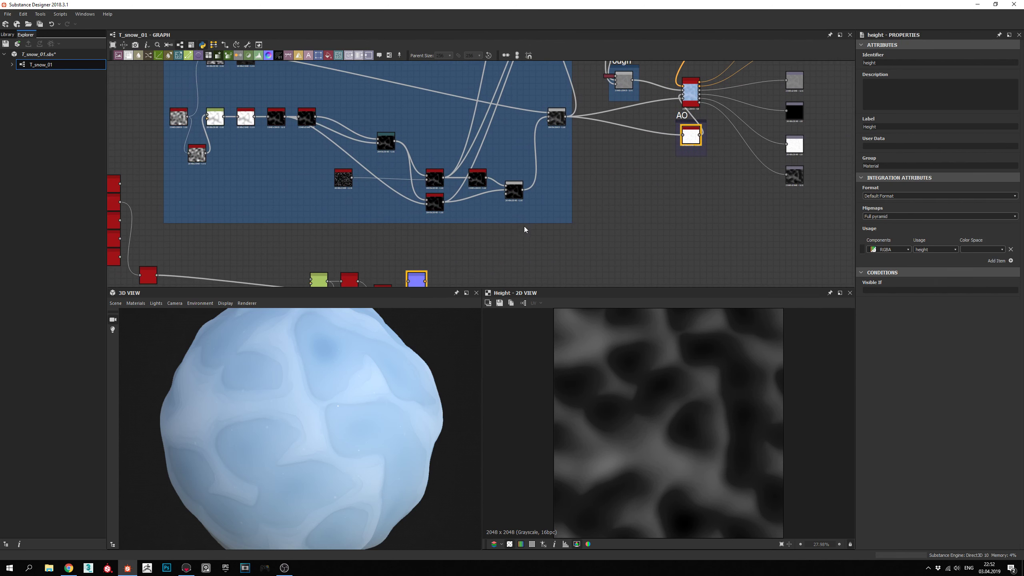
Examine the node chain in the height frame and its connections to the AO node and the material outputs.
scroll(452, 228, up, 2)
middle_drag(614, 182, 598, 210)
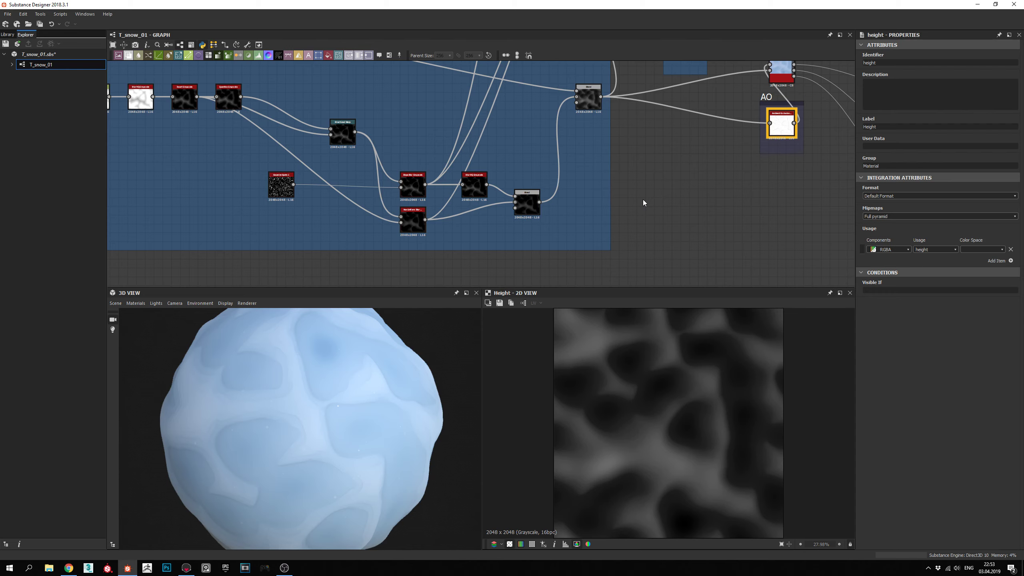
middle_drag(516, 139, 546, 204)
scroll(621, 205, down, 2)
middle_drag(715, 174, 639, 196)
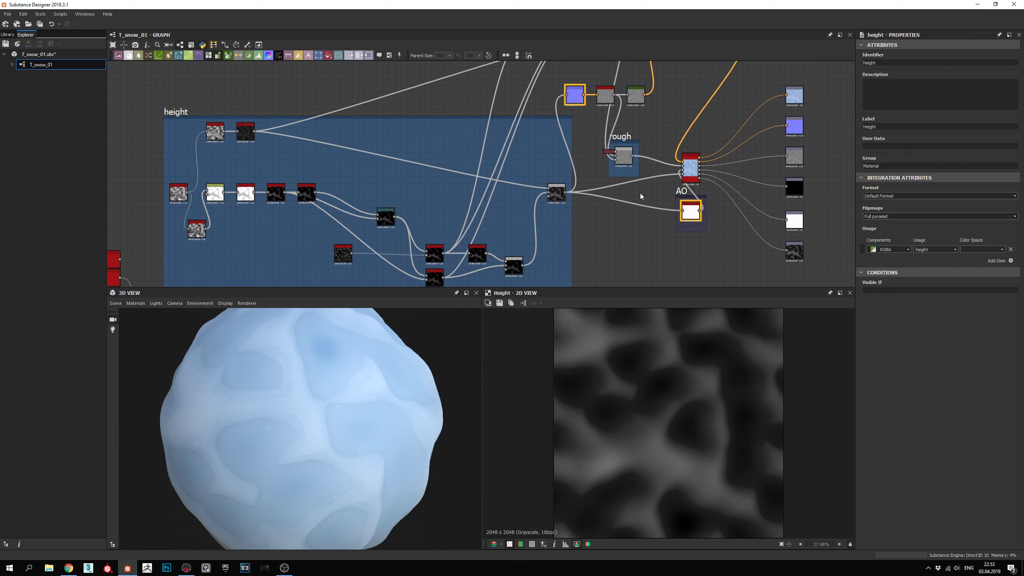
middle_drag(565, 175, 619, 143)
middle_drag(595, 192, 608, 157)
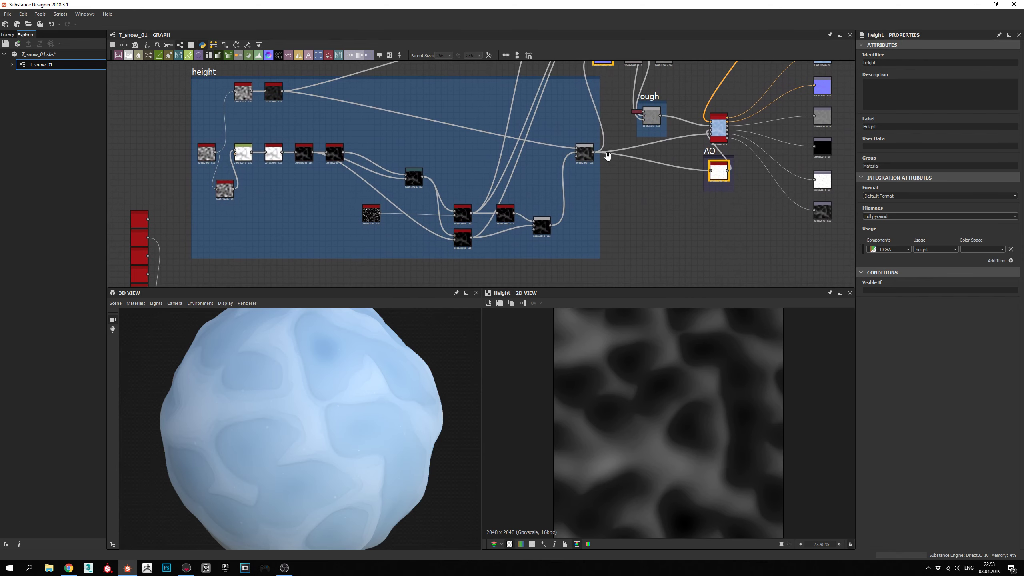